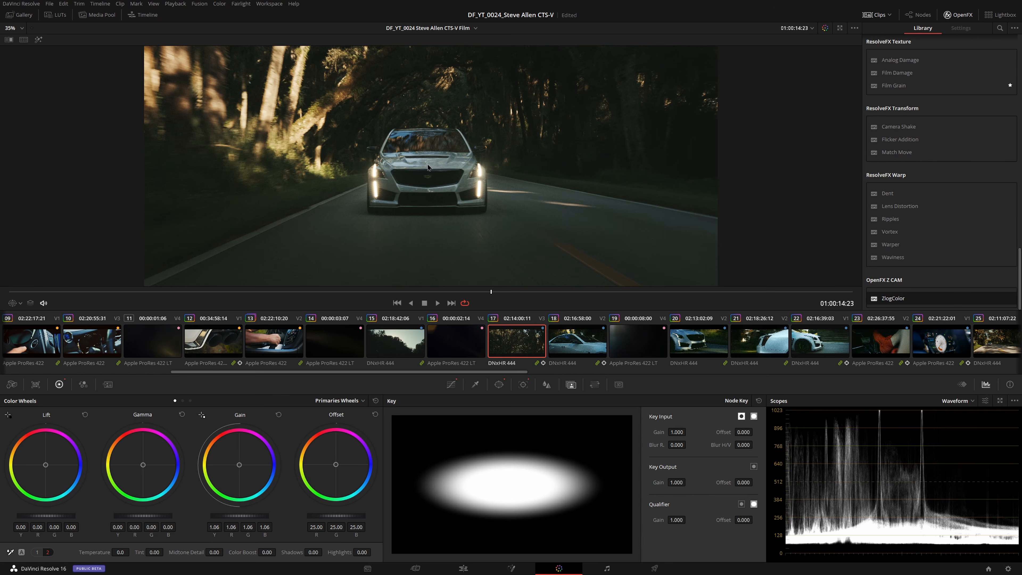
# Step: Compare the car shot with and without its grade by bypassing all grades and restoring them
pyautogui.scroll(-1, 428, 168)
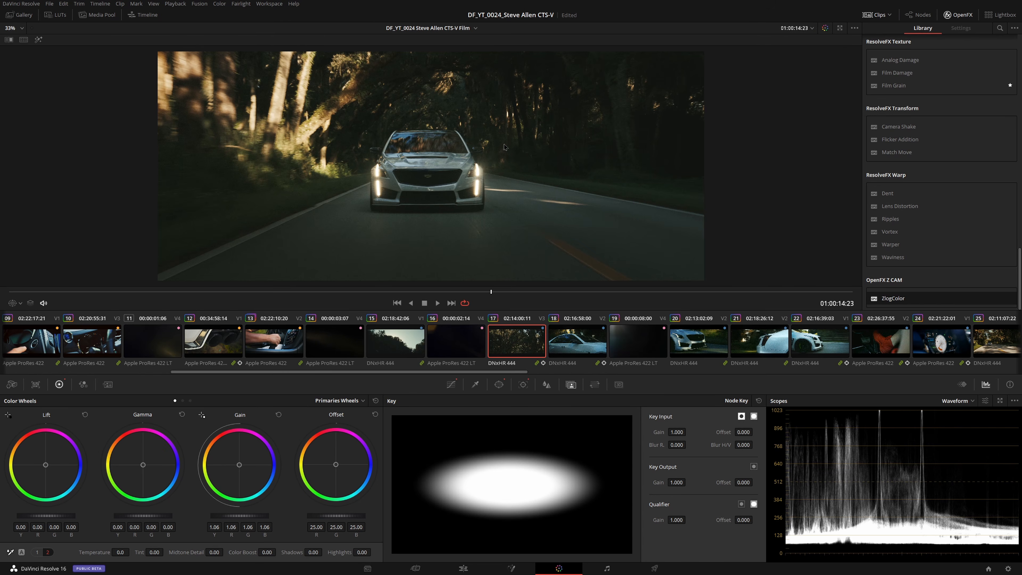
pyautogui.click(825, 29)
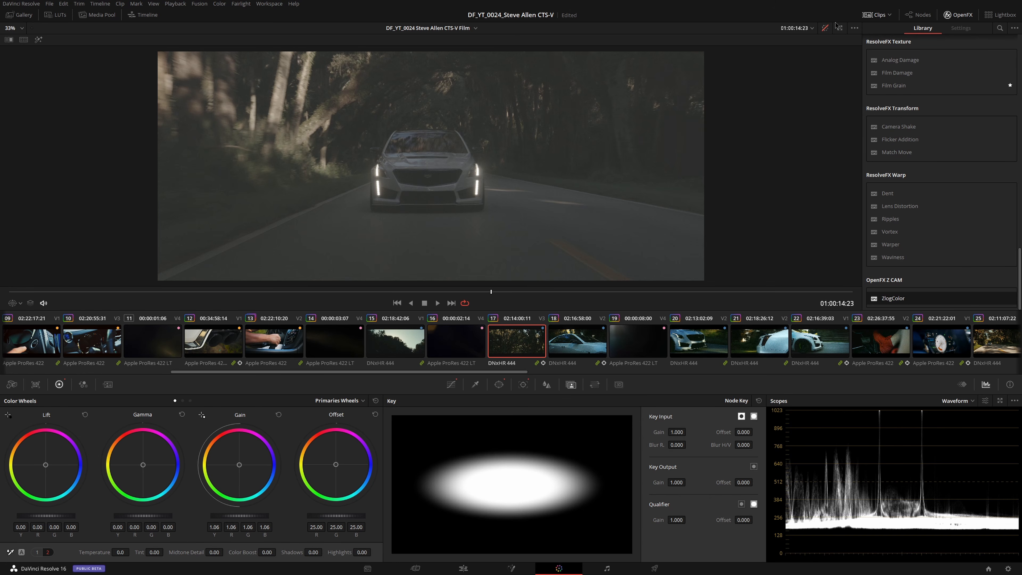
pyautogui.click(825, 29)
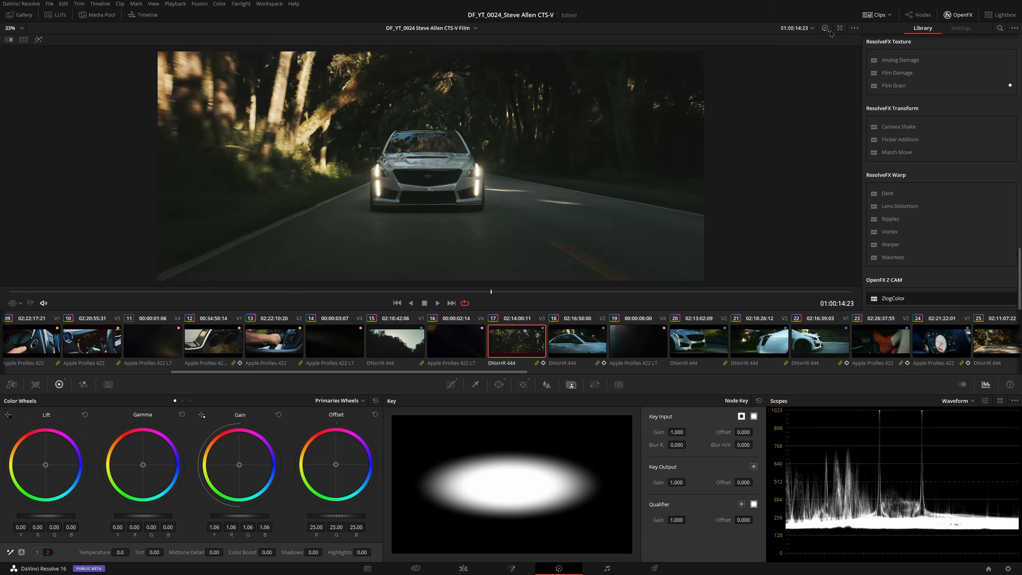
# Step: Show the node graph and disable all of the clip's nodes, from NR through Global
pyautogui.click(921, 16)
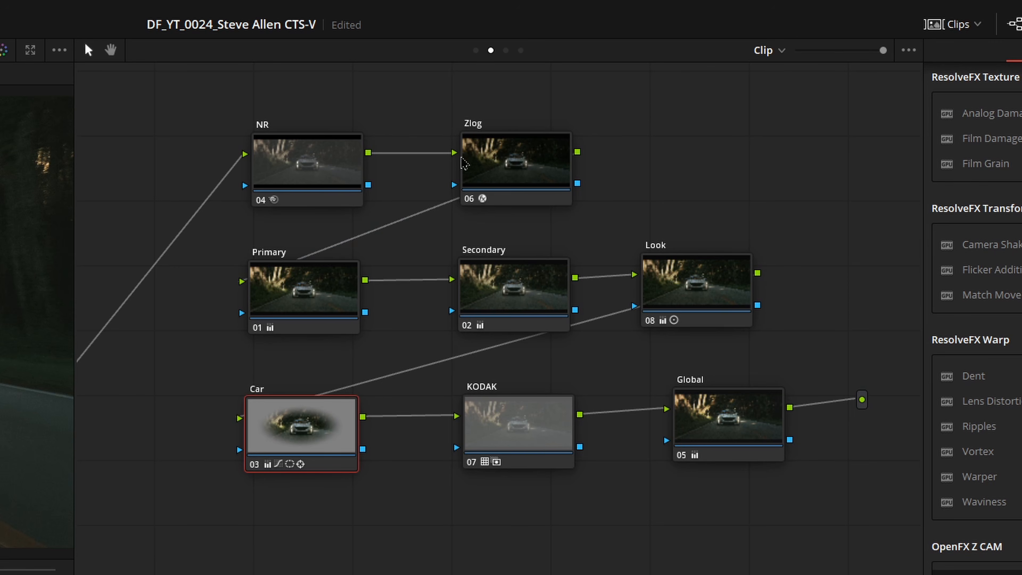
pyautogui.moveTo(393, 111)
pyautogui.mouseDown()
pyautogui.moveTo(414, 112)
pyautogui.moveTo(398, 107)
pyautogui.mouseUp()
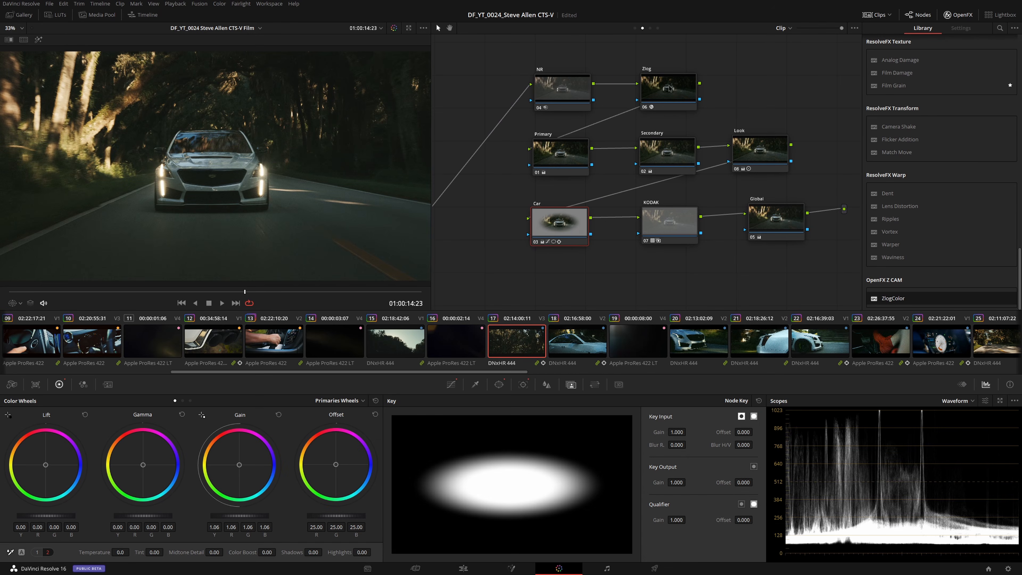
pyautogui.moveTo(478, 59); pyautogui.dragTo(807, 252)
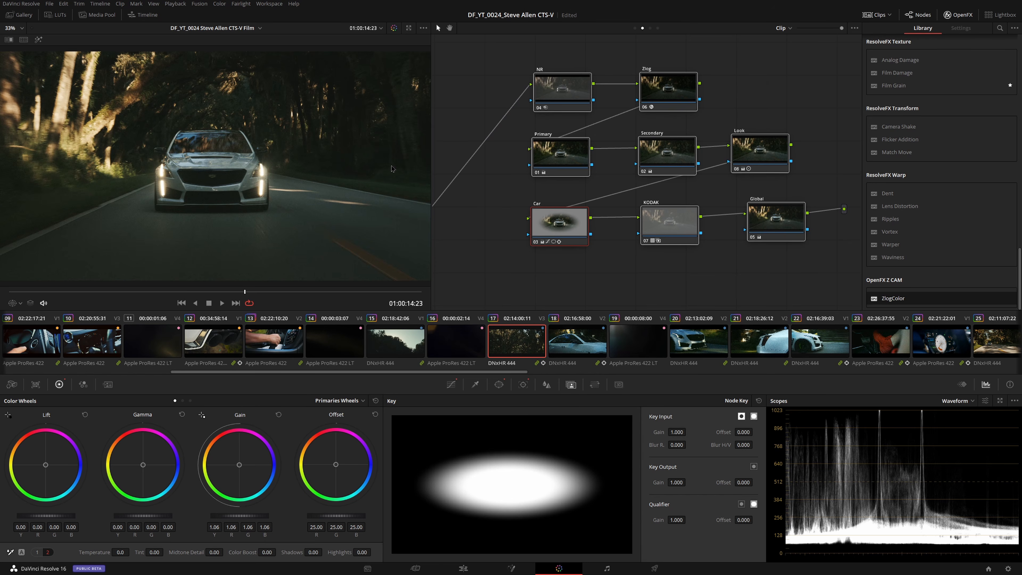
pyautogui.scroll(-2, 271, 138)
pyautogui.hotkey('ctrl', 'd')
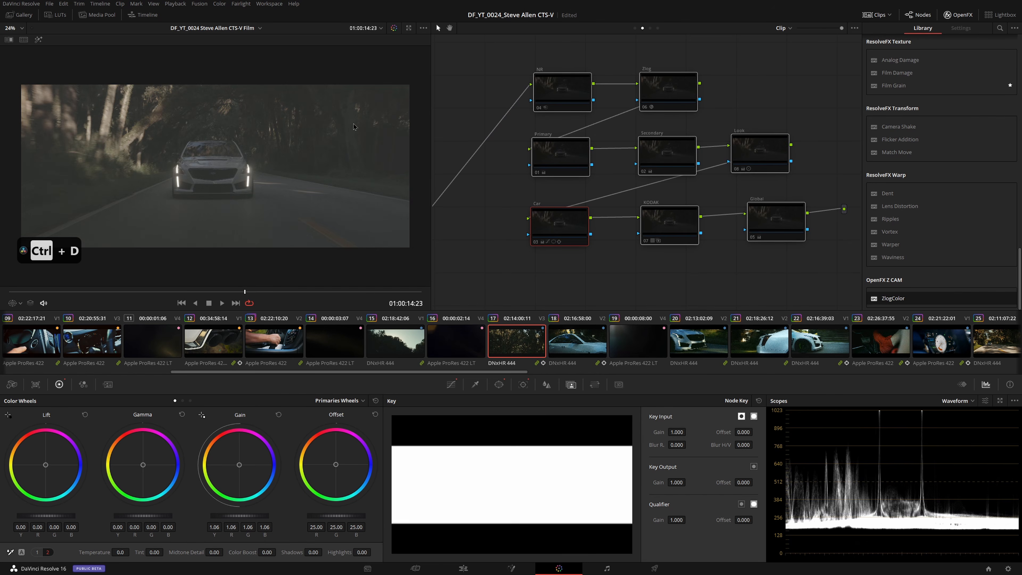
pyautogui.moveTo(317, 169); pyautogui.dragTo(318, 164)
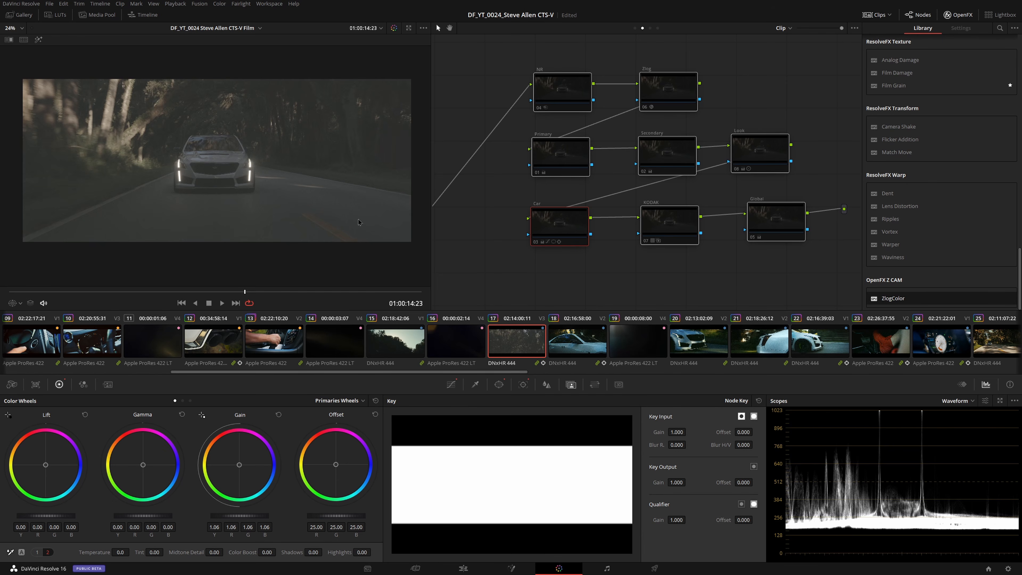
# Step: Examine the ungraded log image of the car and the surrounding trees up close in the viewer
pyautogui.scroll(5, 150, 167)
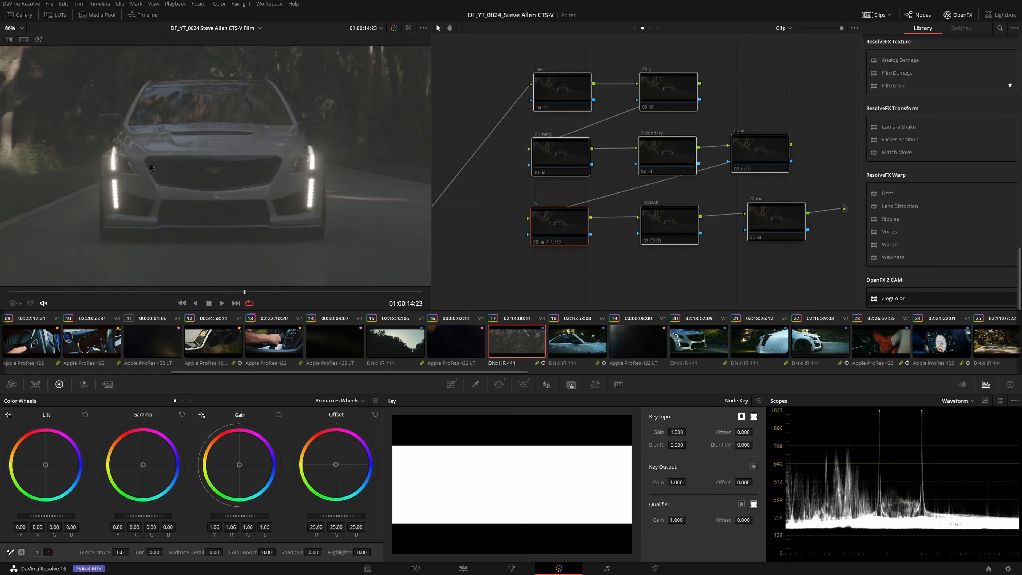
pyautogui.scroll(5, 150, 167)
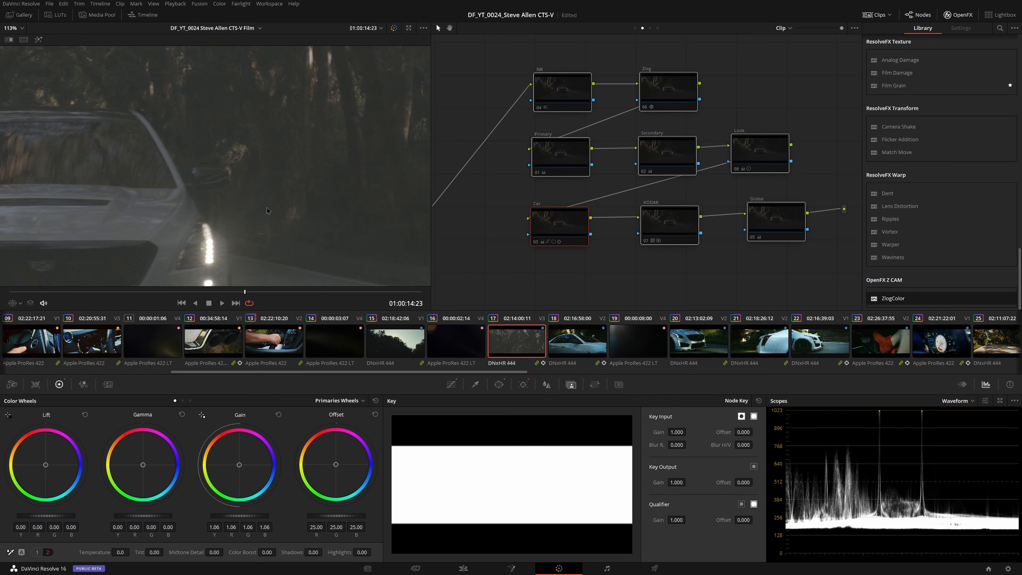
pyautogui.scroll(-6, 243, 143)
pyautogui.scroll(-3, 243, 143)
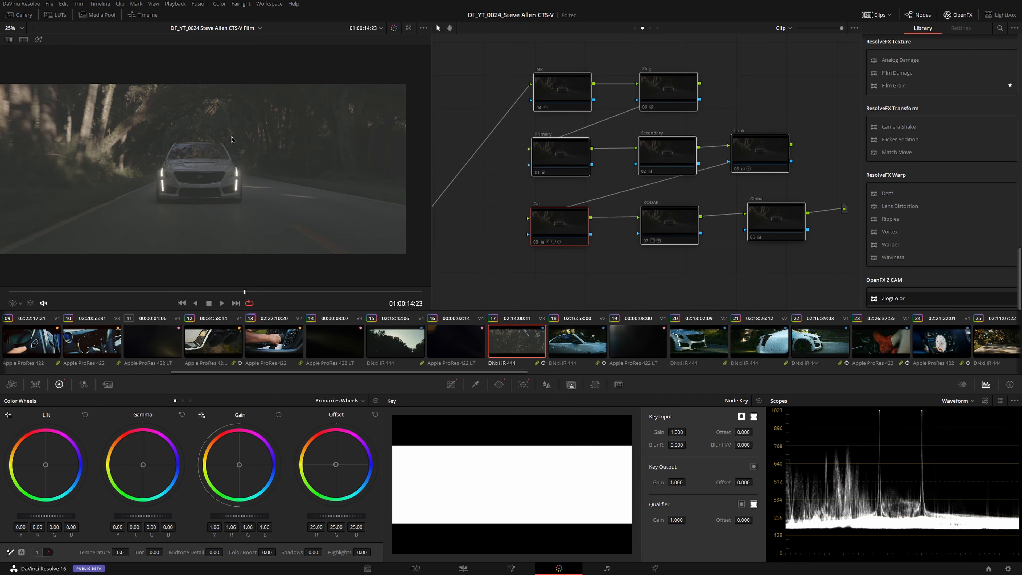
pyautogui.scroll(-1, 234, 141)
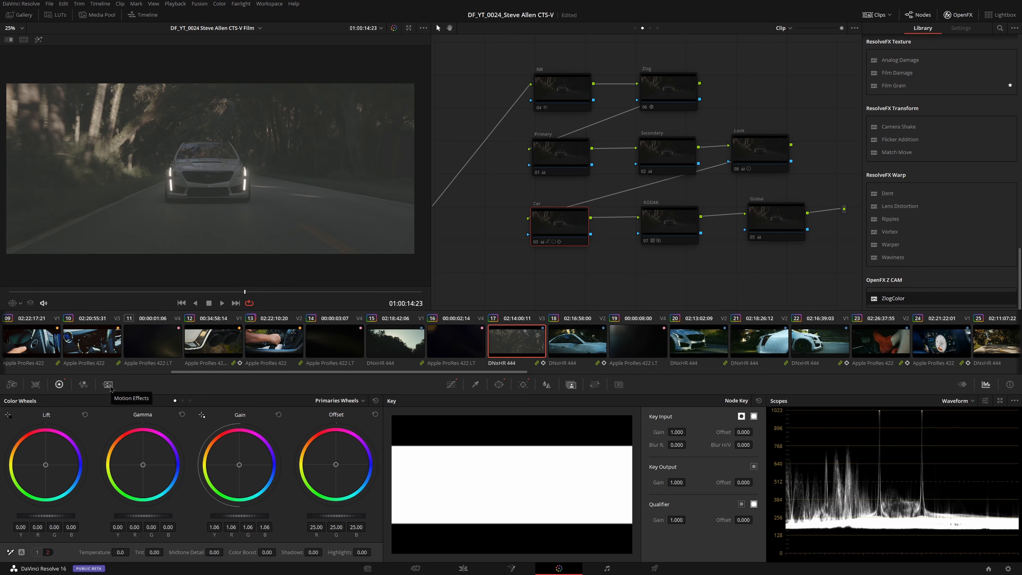
# Step: Enable the NR node with its Motion Effects settings displayed, and adjust the placement of the NR, Secondary and Look nodes
pyautogui.click(108, 385)
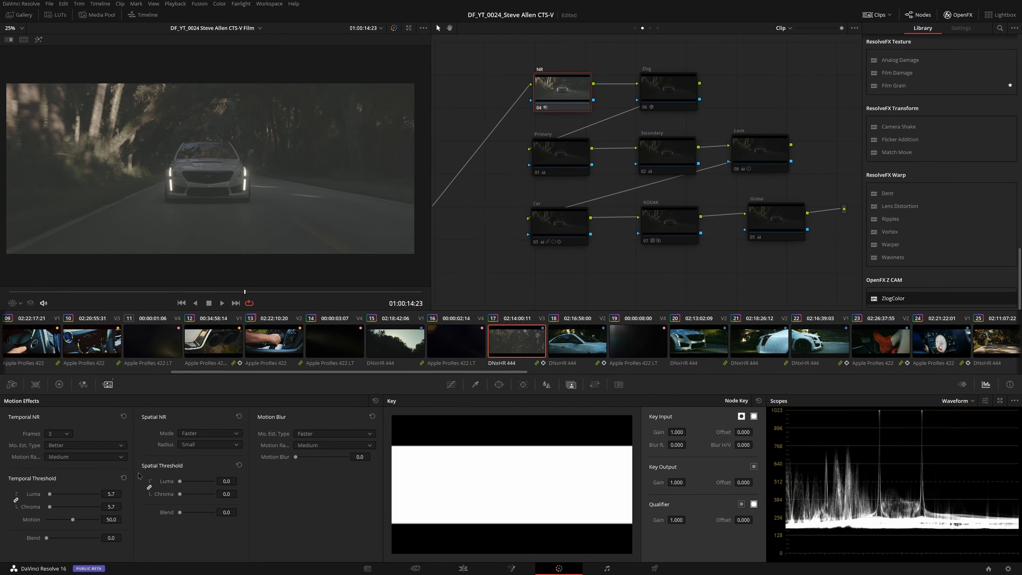
pyautogui.moveTo(550, 96); pyautogui.dragTo(555, 81)
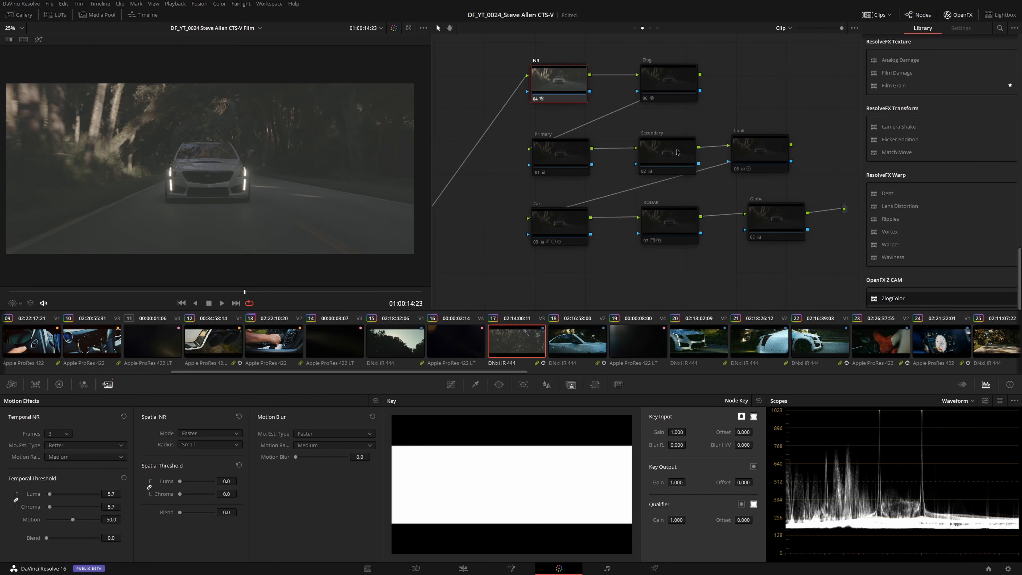
pyautogui.moveTo(668, 155); pyautogui.dragTo(661, 154)
pyautogui.moveTo(748, 150); pyautogui.dragTo(751, 148)
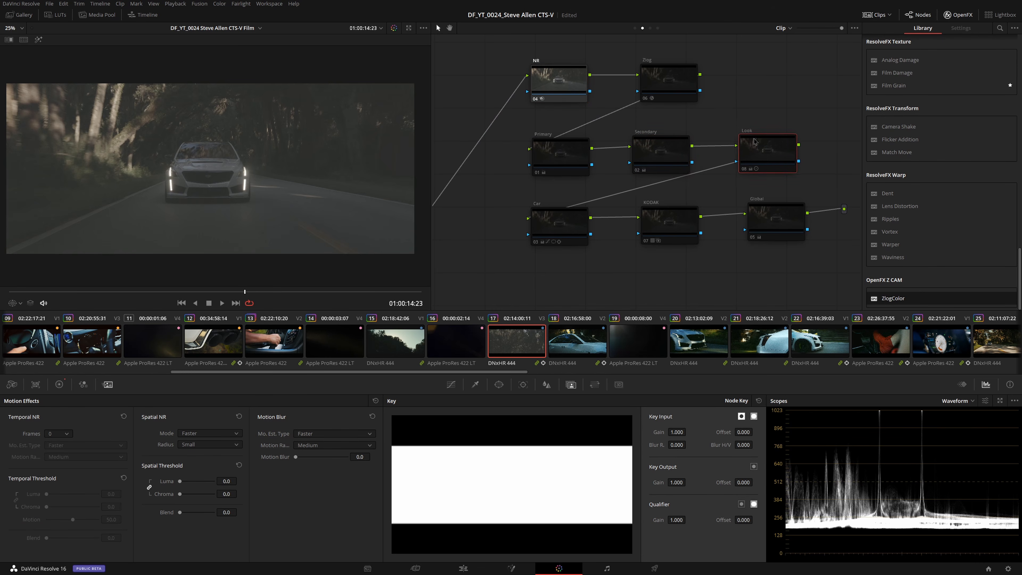
pyautogui.moveTo(654, 149); pyautogui.dragTo(660, 150)
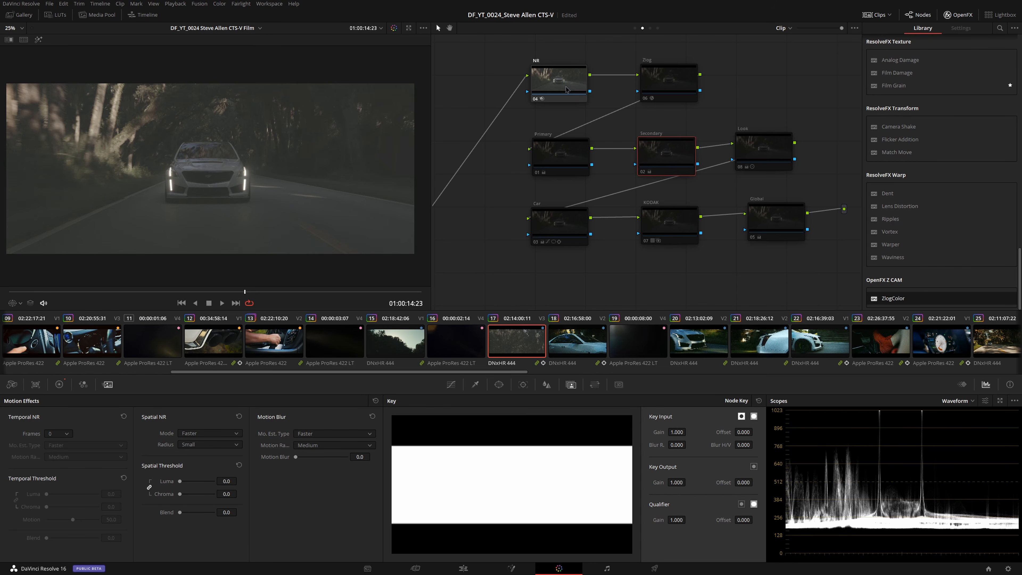
# Step: Enable the Zlog node and review its ZlogColor conversion settings, from input color space down to output color space
pyautogui.click(583, 91)
pyautogui.click(661, 83)
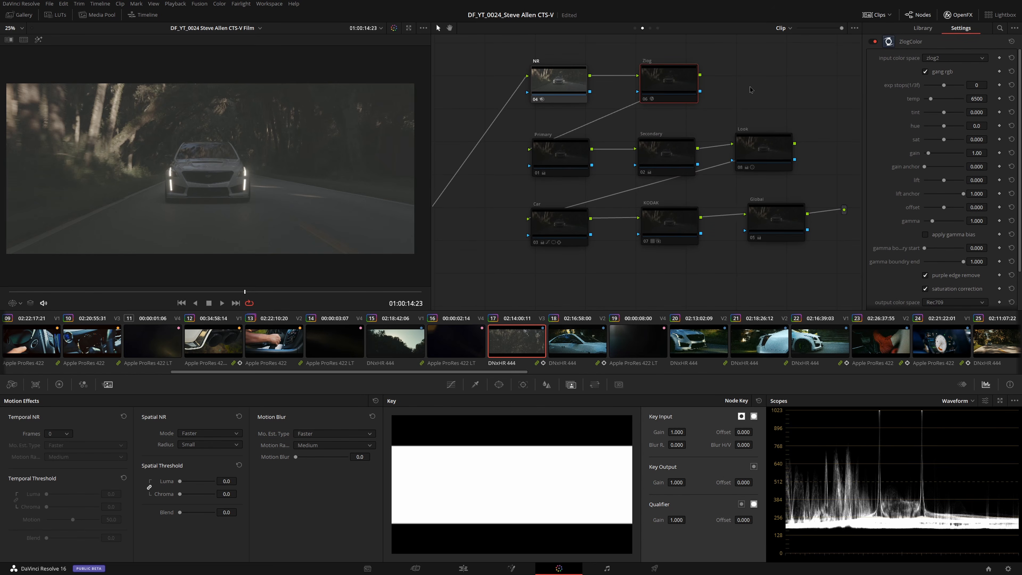
pyautogui.moveTo(752, 87); pyautogui.dragTo(733, 98)
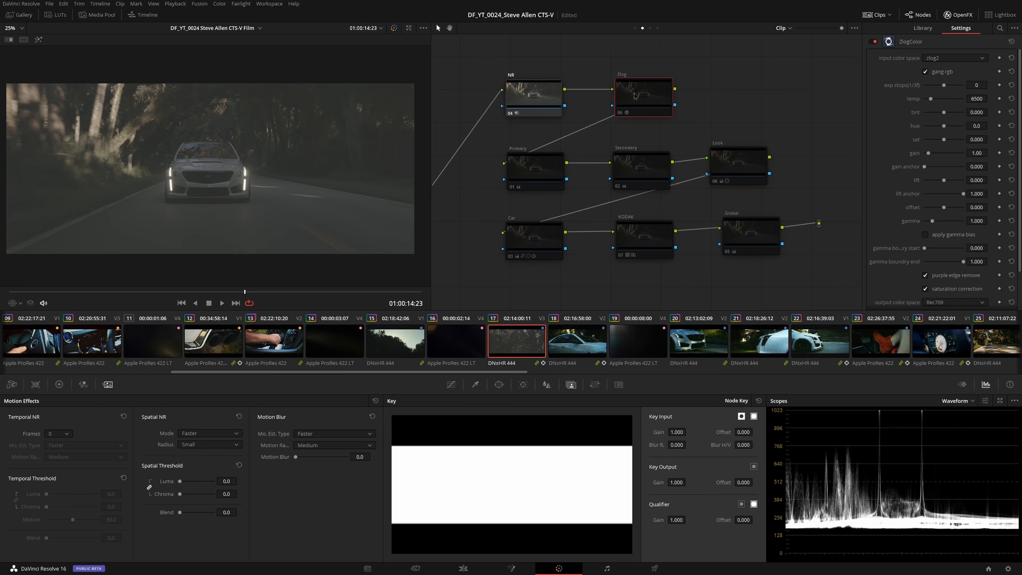
pyautogui.moveTo(635, 96); pyautogui.dragTo(629, 95)
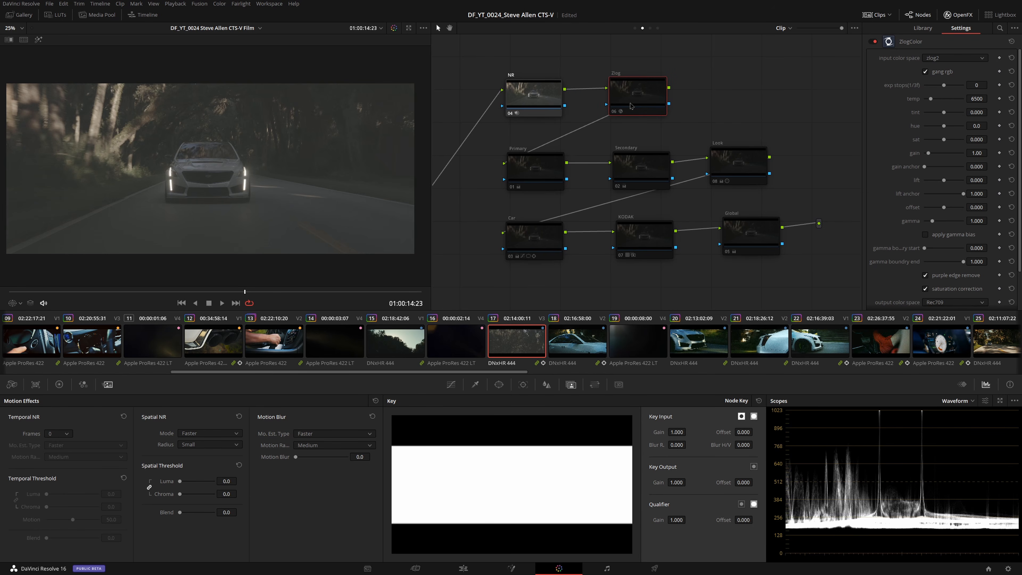
pyautogui.hotkey('ctrl', 'd')
pyautogui.scroll(-1, 315, 160)
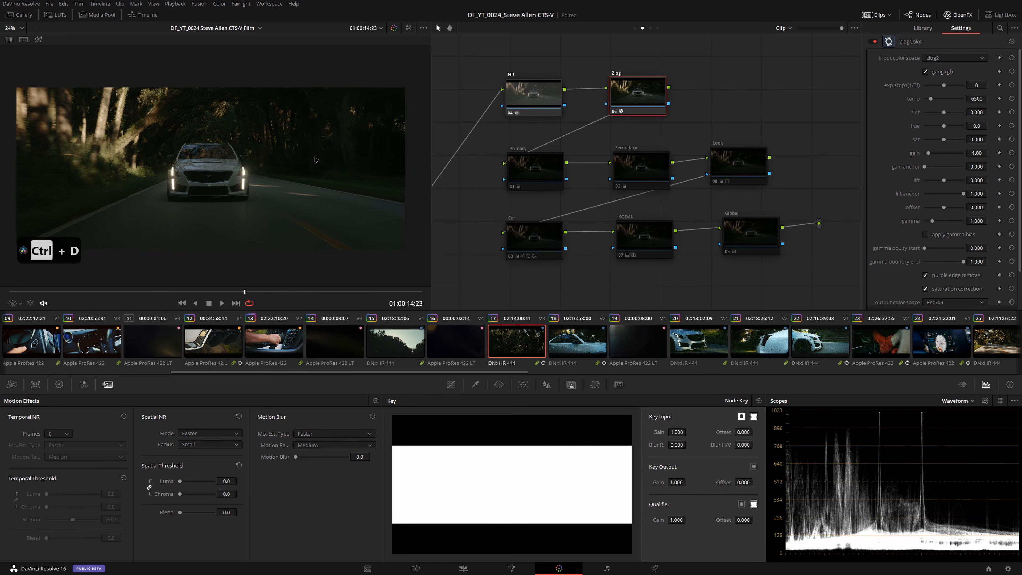
pyautogui.moveTo(288, 161); pyautogui.dragTo(291, 154)
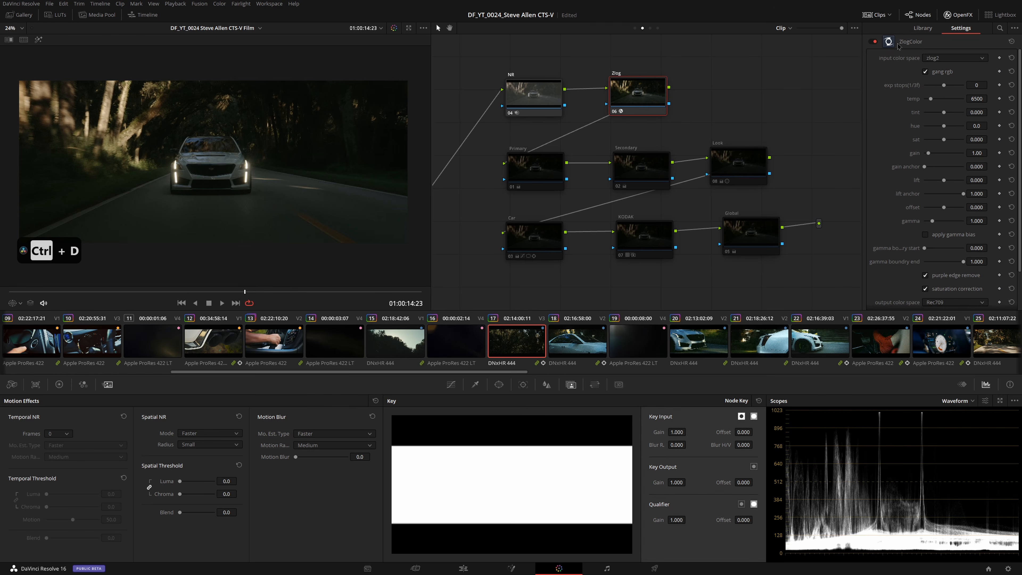
pyautogui.scroll(-3, 901, 92)
# Step: Disable the Zlog node and add a serial node after it with the ZlogColor effect applied
pyautogui.moveTo(620, 96); pyautogui.dragTo(620, 100)
pyautogui.hotkey('ctrl', 'd')
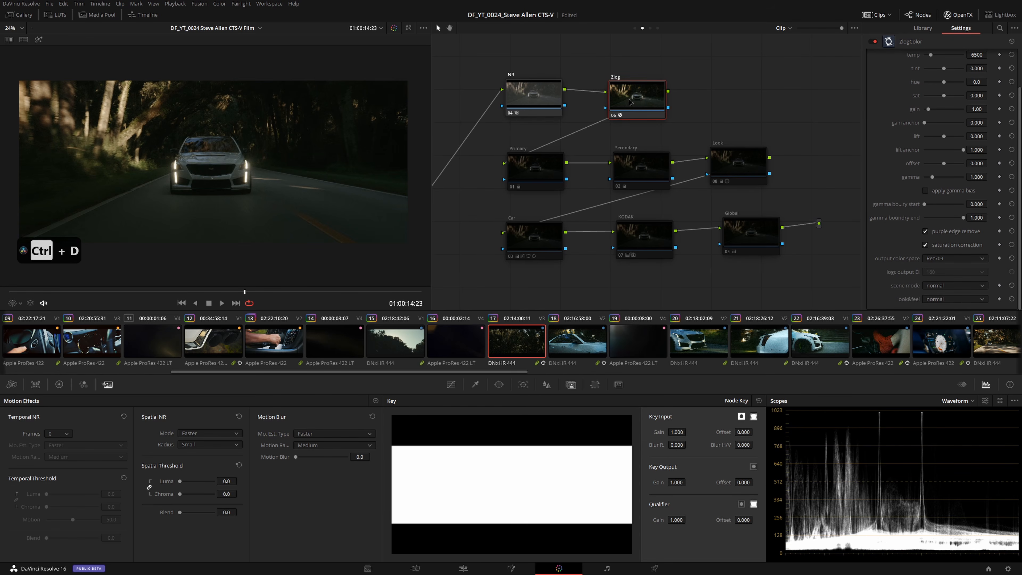
pyautogui.hotkey('alt', 's')
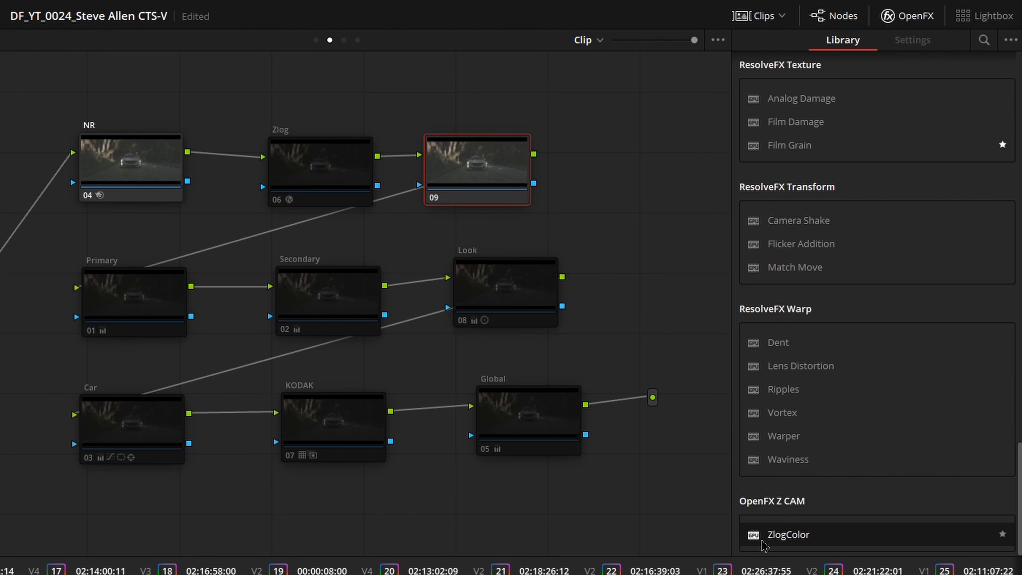
pyautogui.moveTo(780, 546); pyautogui.dragTo(478, 182)
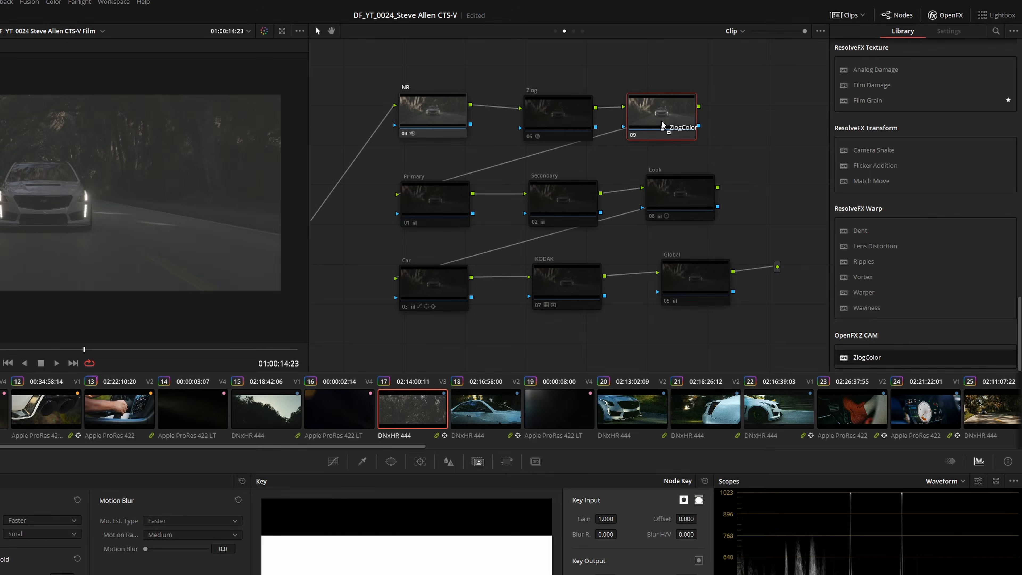
pyautogui.moveTo(662, 125); pyautogui.dragTo(651, 113)
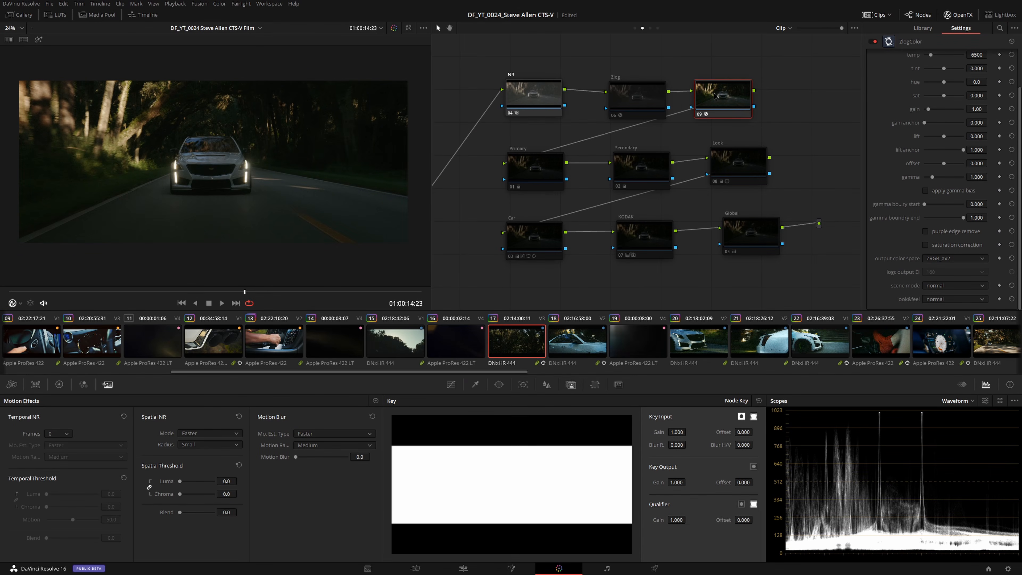
# Step: Set the new node's ZlogColor output color space to Rec709 and turn on purple edge remove and saturation correction
pyautogui.scroll(3, 881, 172)
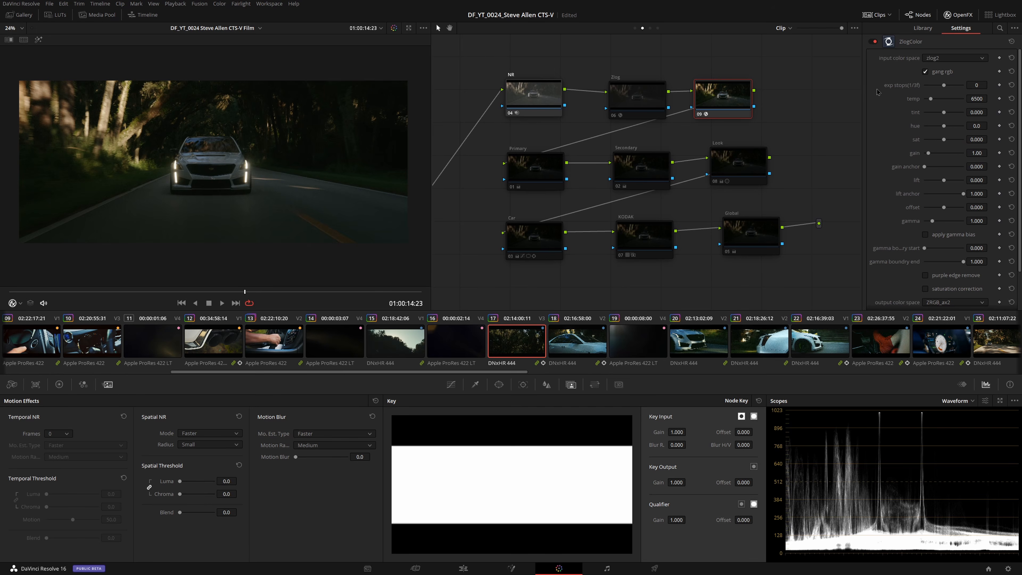
pyautogui.scroll(-3, 880, 99)
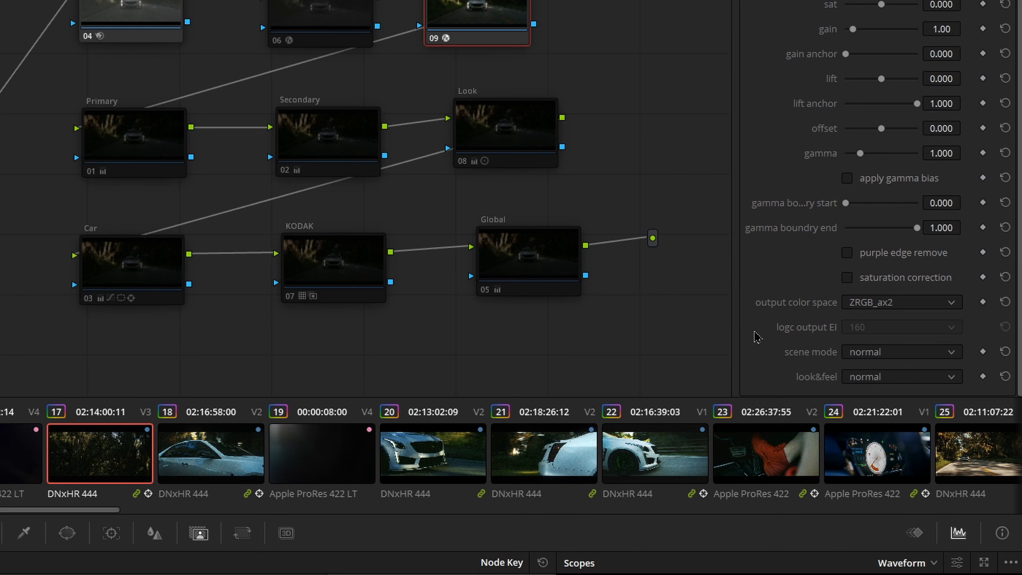
pyautogui.click(890, 306)
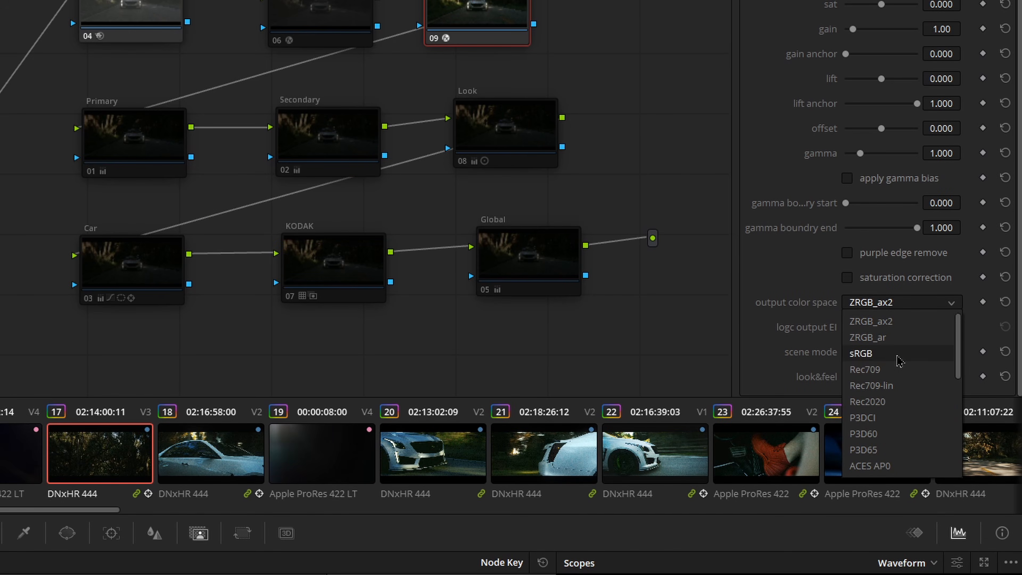
pyautogui.click(893, 371)
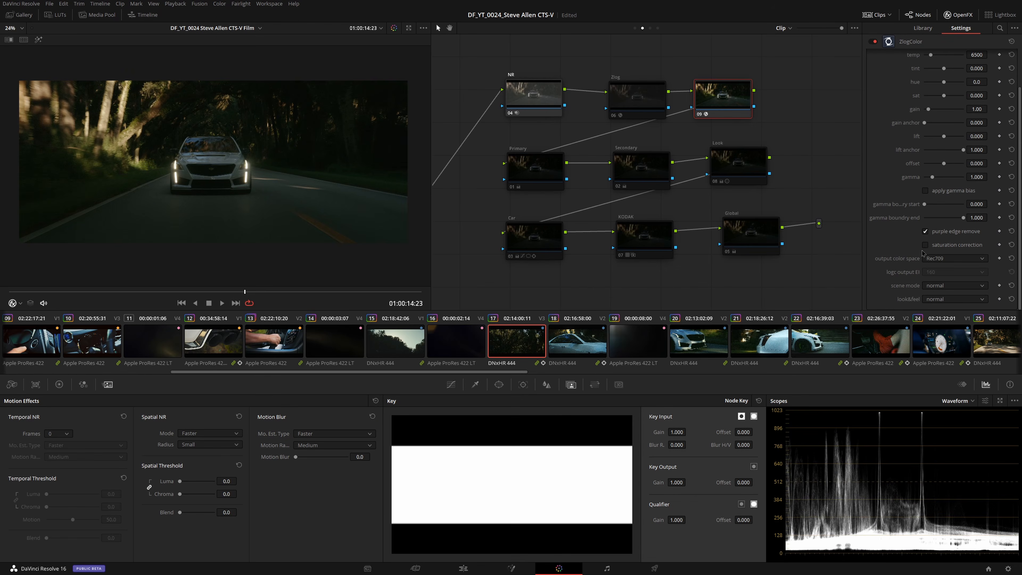
pyautogui.click(846, 277)
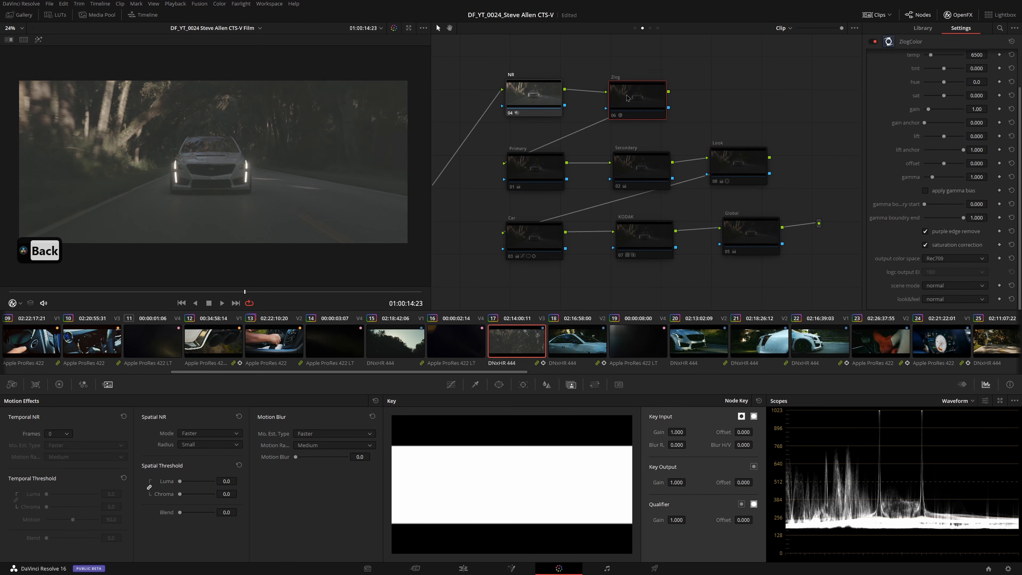
# Step: Delete the added ZlogColor node and re-enable the original Zlog node
pyautogui.hotkey('ctrl', 'd')
pyautogui.moveTo(628, 98); pyautogui.dragTo(627, 93)
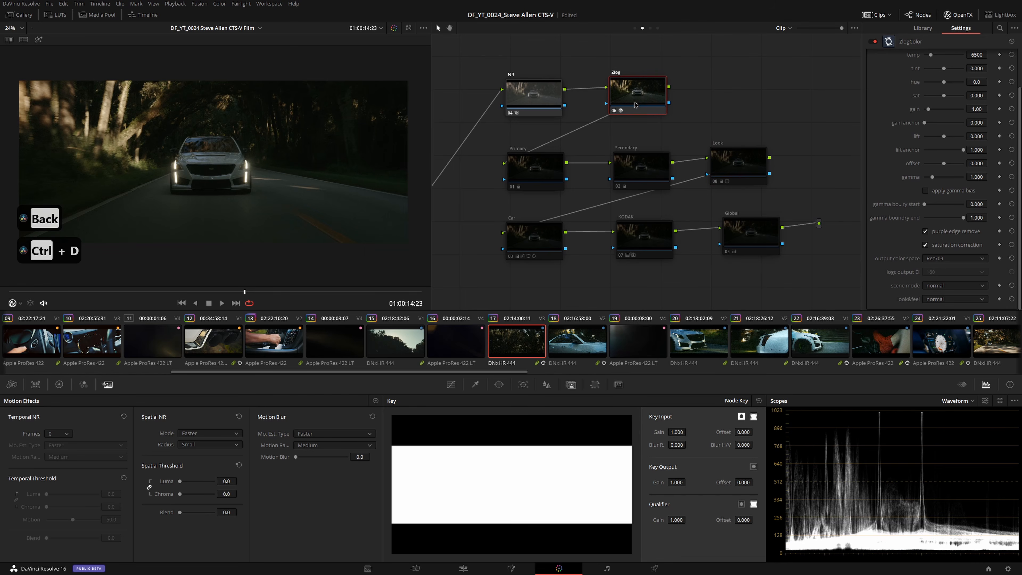
pyautogui.scroll(-1, 214, 185)
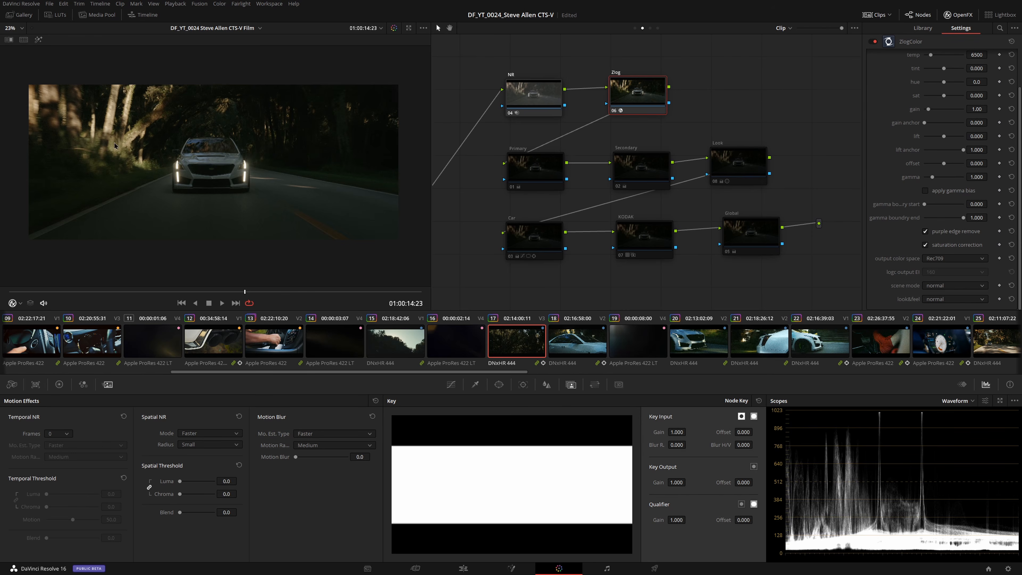
# Step: Enable the Primary node and display its primaries color wheels
pyautogui.click(550, 167)
pyautogui.hotkey('ctrl', 'd')
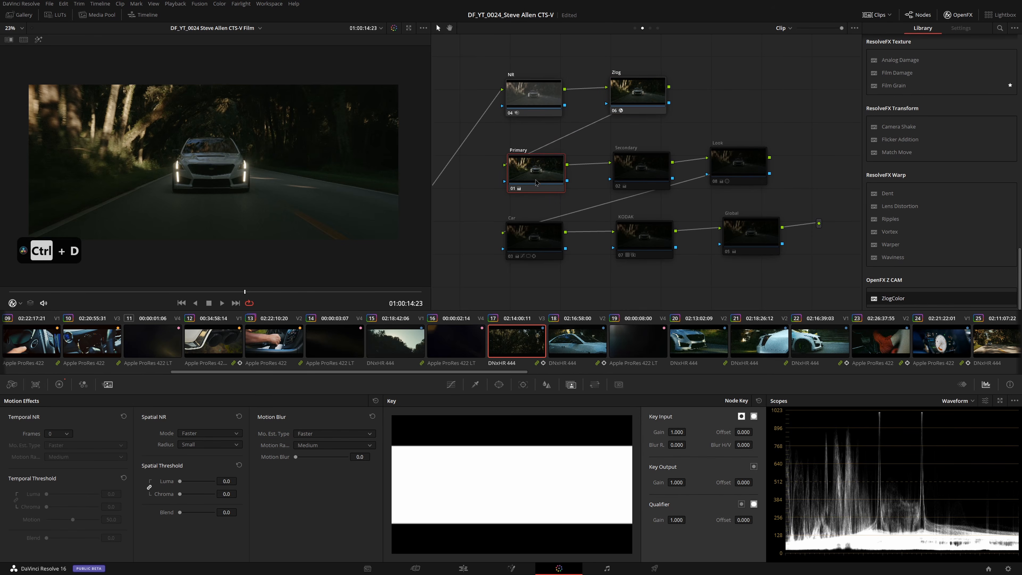
pyautogui.moveTo(534, 177); pyautogui.dragTo(533, 176)
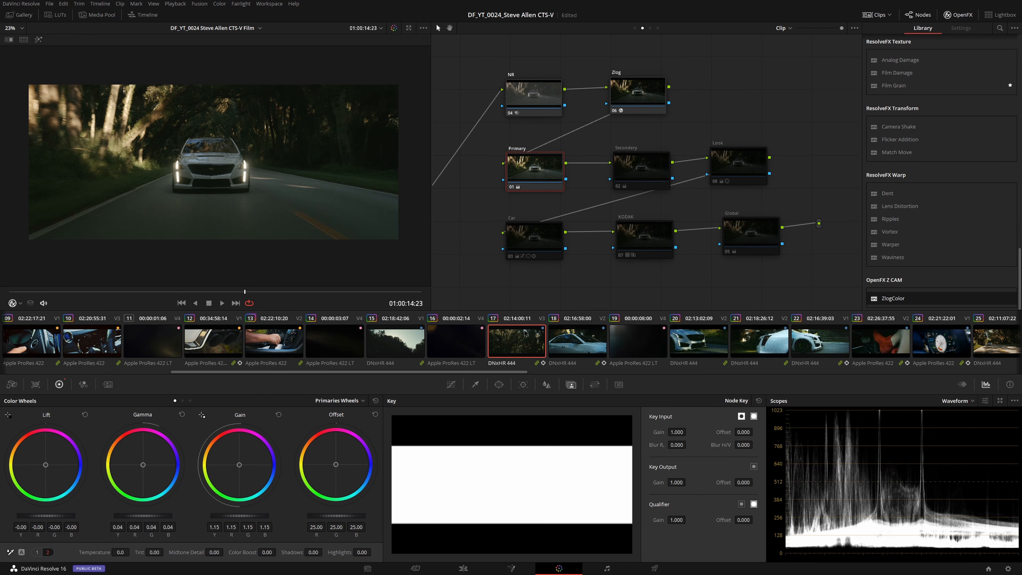
# Step: Enable the Secondary node and display both pages of its primaries adjustments, including saturation, shadows and highlights
pyautogui.moveTo(641, 176); pyautogui.dragTo(636, 174)
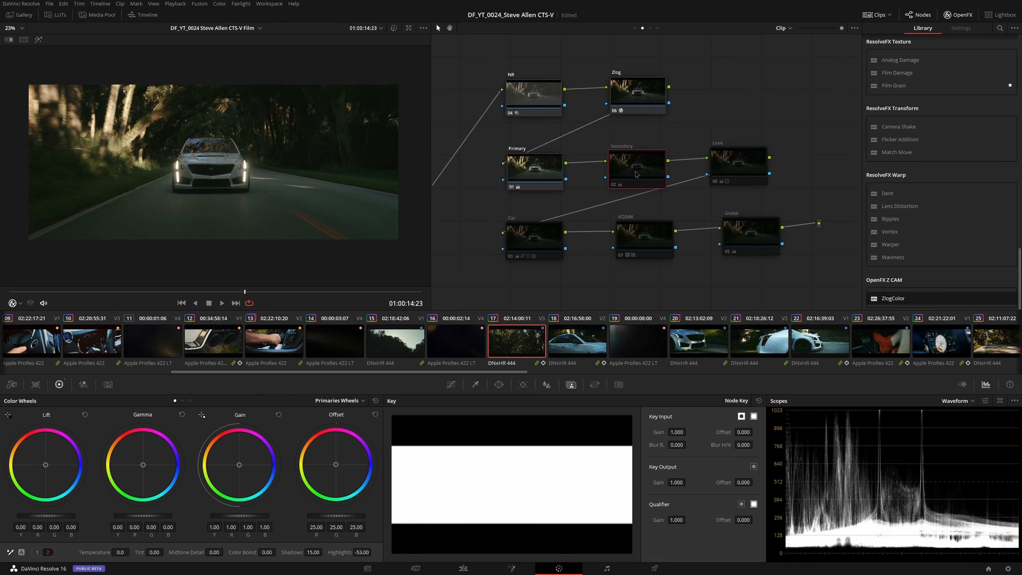
pyautogui.hotkey('ctrl', 'd')
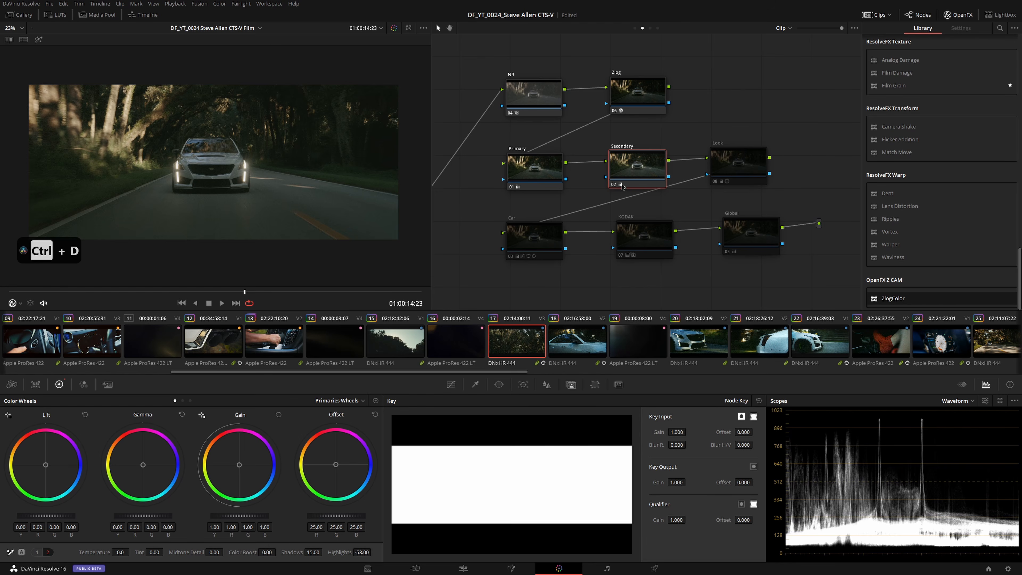
pyautogui.click(37, 552)
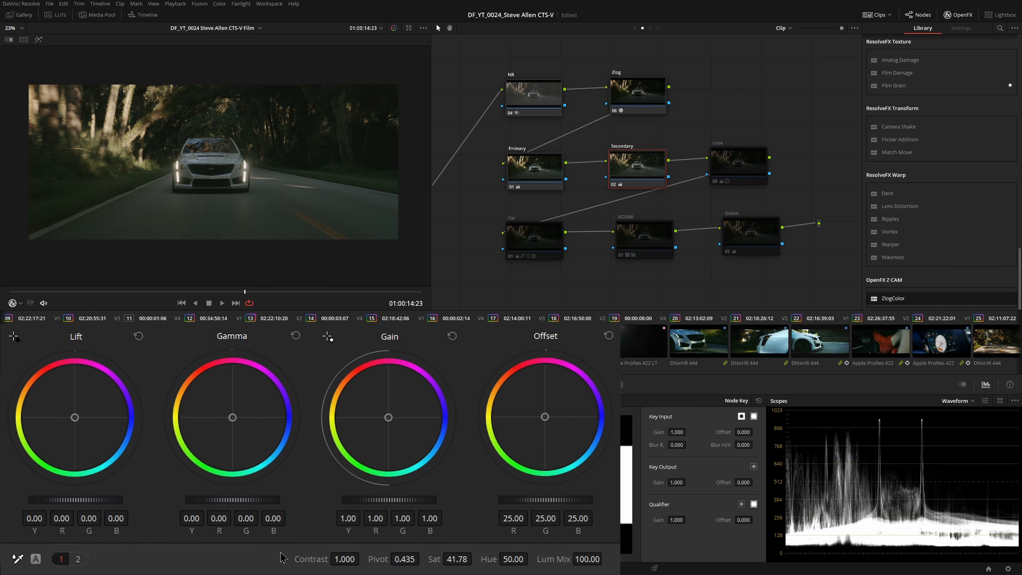
pyautogui.click(78, 558)
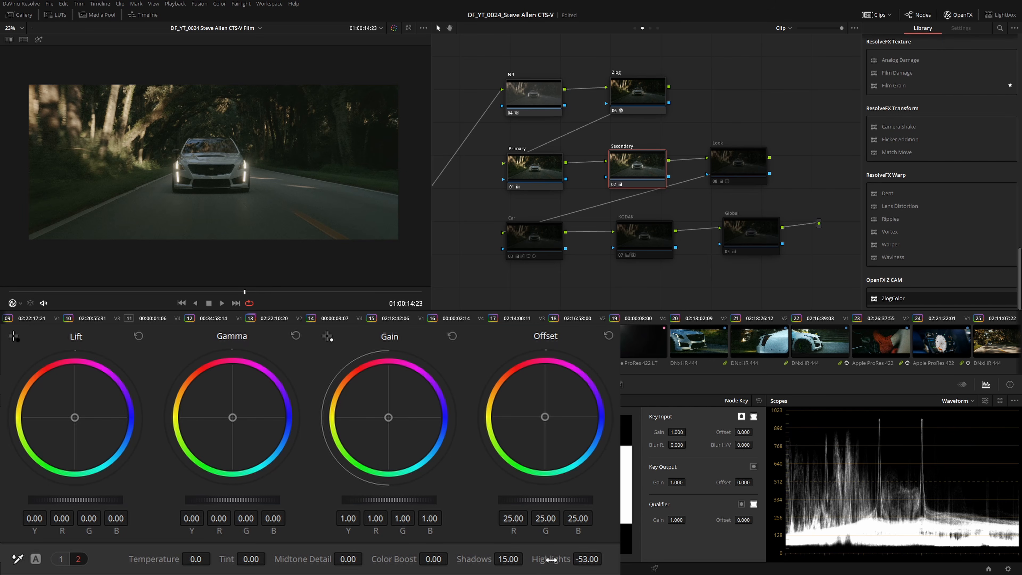
# Step: Toggle the Secondary node off and on to compare how it affects the highlights
pyautogui.moveTo(554, 561)
pyautogui.mouseDown()
pyautogui.moveTo(605, 557)
pyautogui.moveTo(554, 559)
pyautogui.mouseUp()
pyautogui.hotkey('ctrl', 'z')
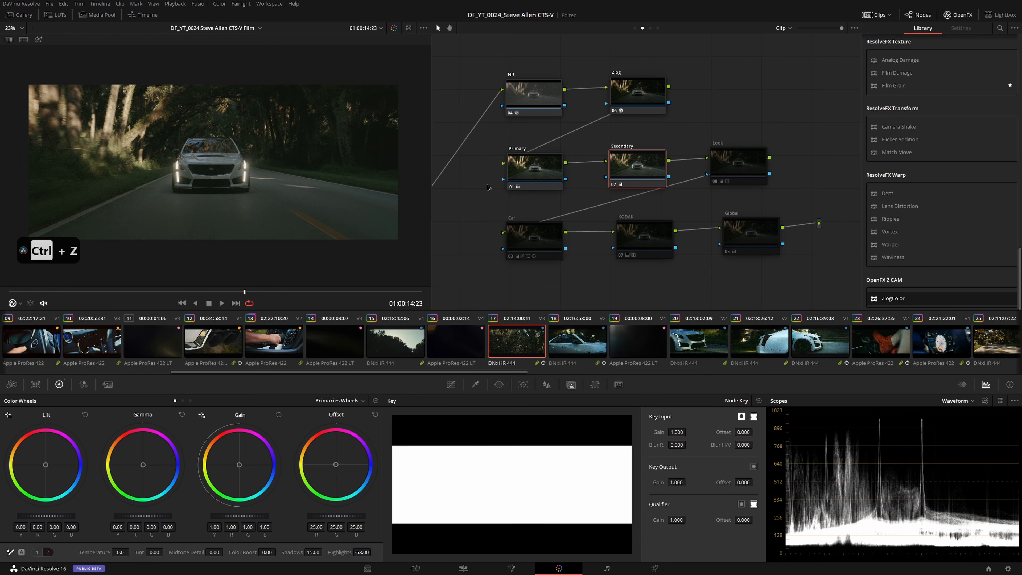
pyautogui.hotkey('ctrl', 'd')
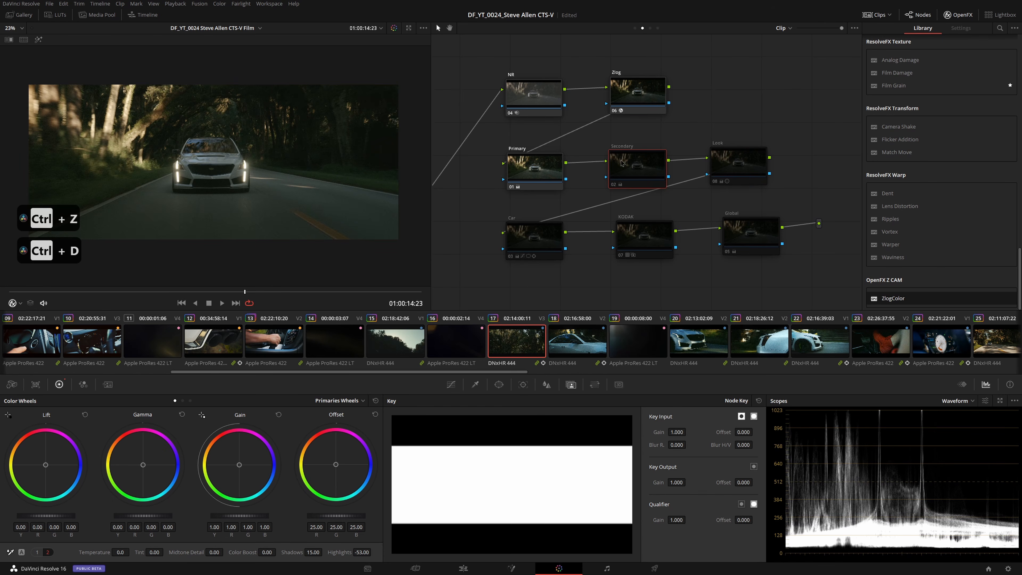
pyautogui.click(523, 163)
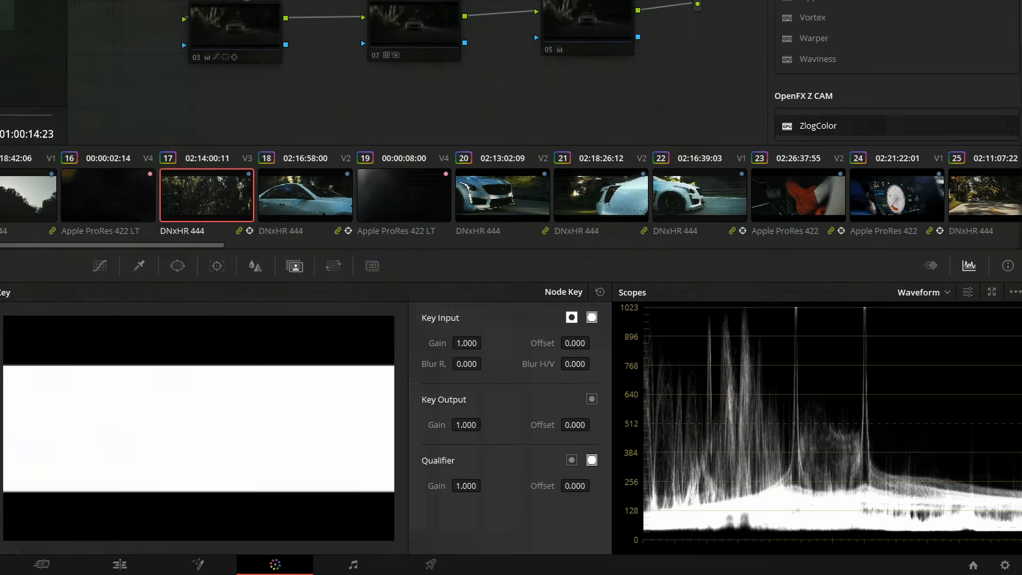
pyautogui.hotkey('ctrl', 'd')
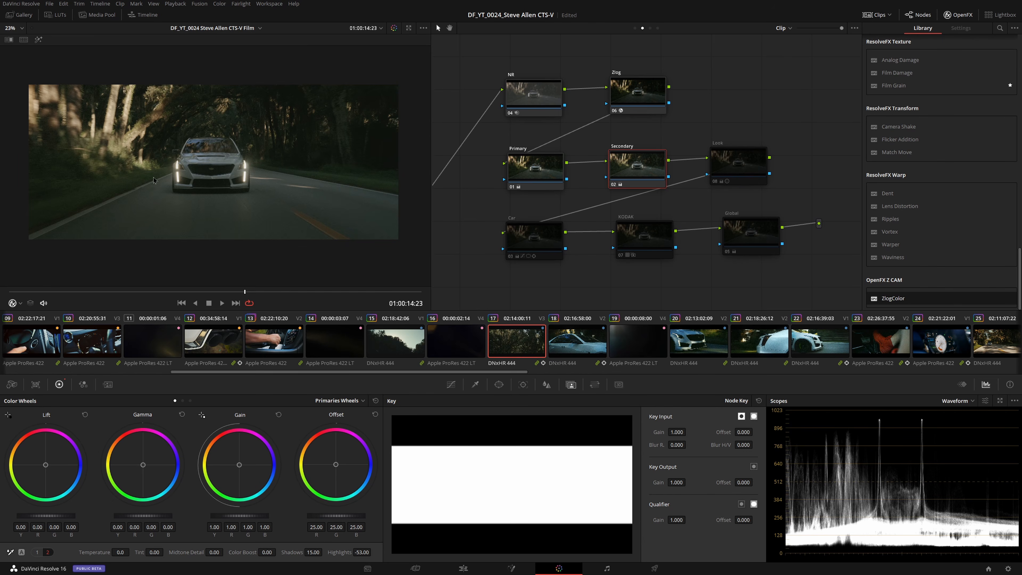
# Step: Enable the Look node and shift it slightly within the node graph
pyautogui.click(734, 169)
pyautogui.hotkey('ctrl', 'd')
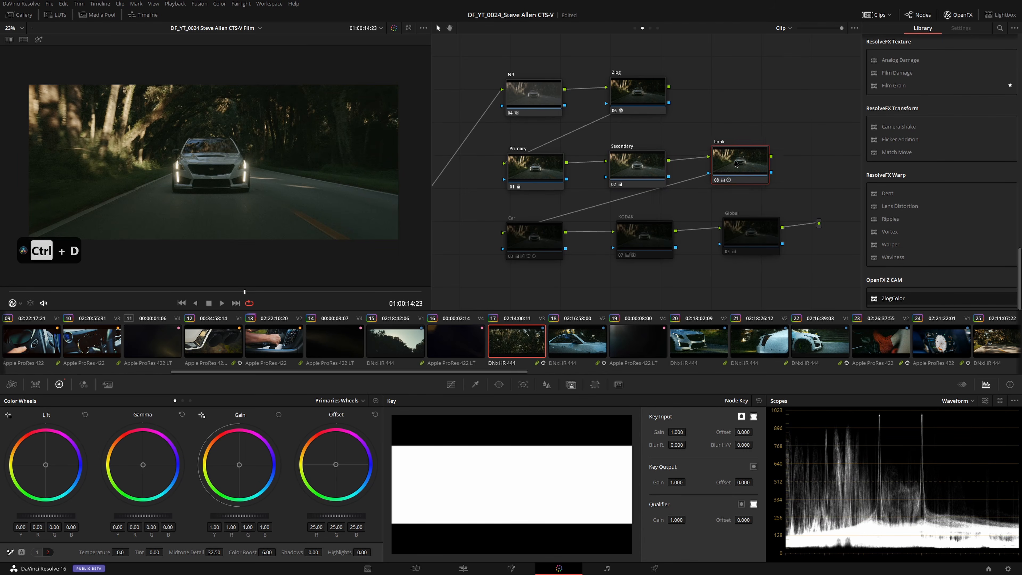
pyautogui.moveTo(735, 169); pyautogui.dragTo(729, 169)
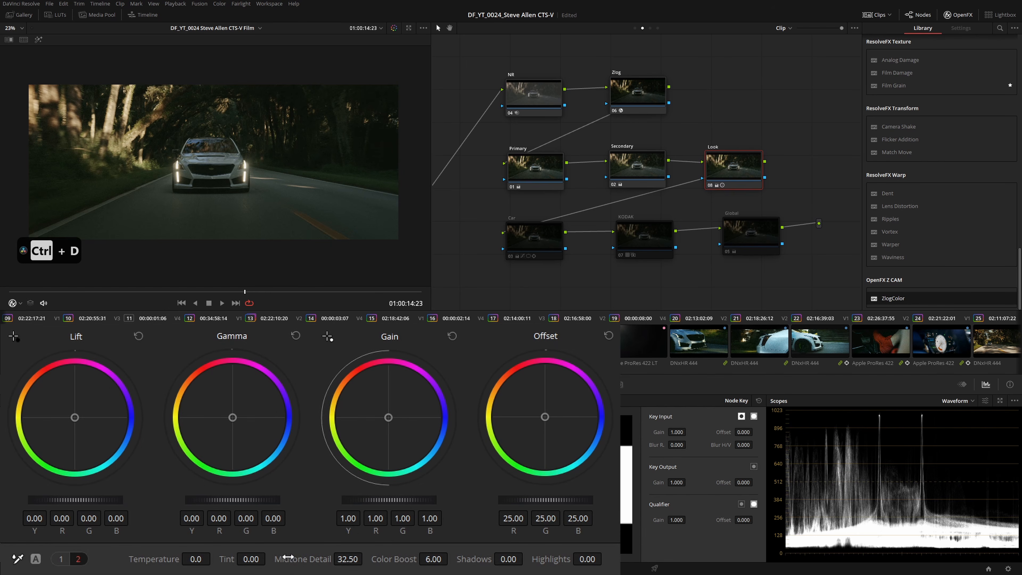
# Step: Set the Look node's contrast to 1.108 and pivot to 0.419, and nudge the node closer to Secondary
pyautogui.click(61, 558)
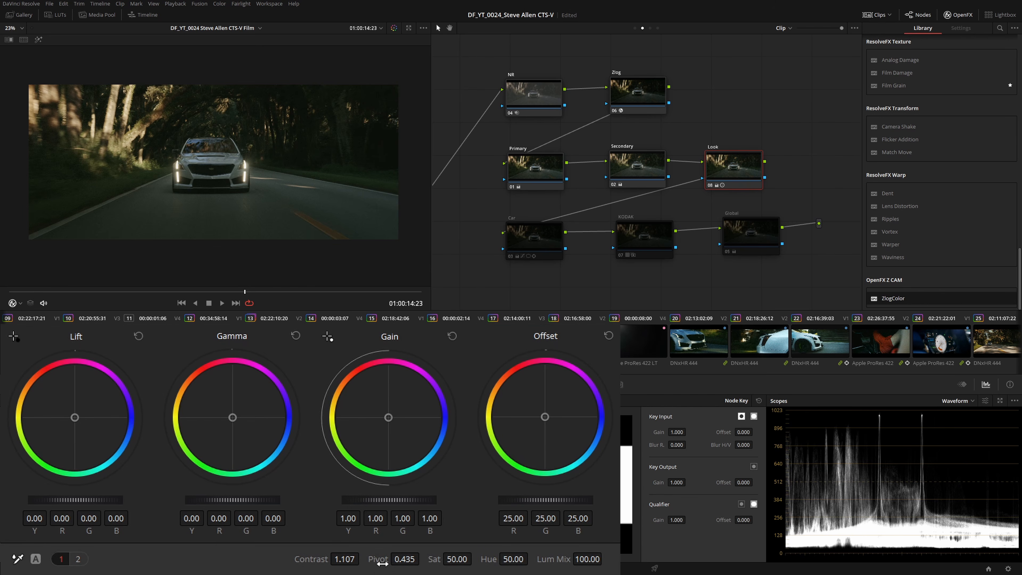
pyautogui.moveTo(386, 561); pyautogui.dragTo(379, 562)
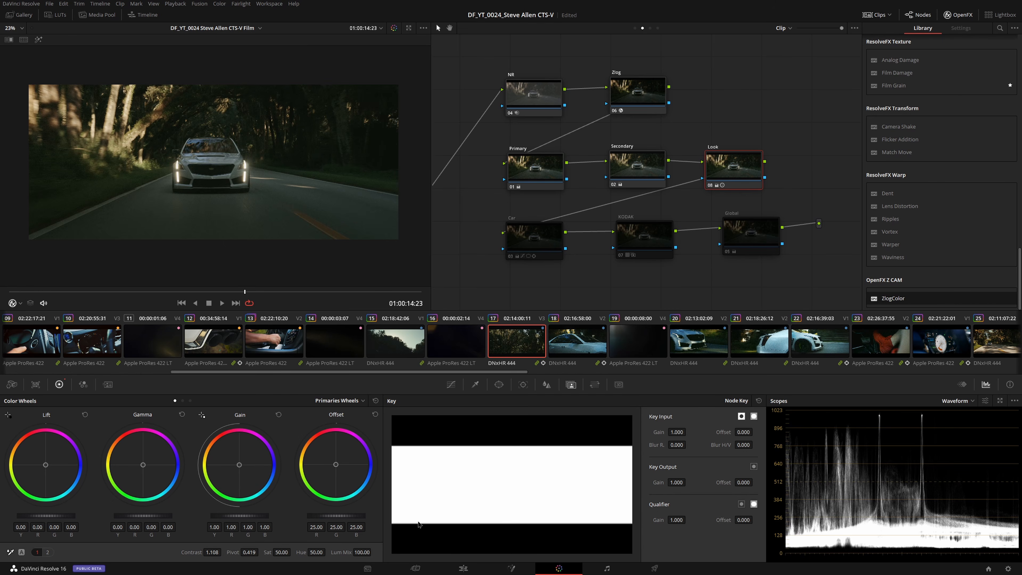
pyautogui.moveTo(735, 170); pyautogui.dragTo(731, 167)
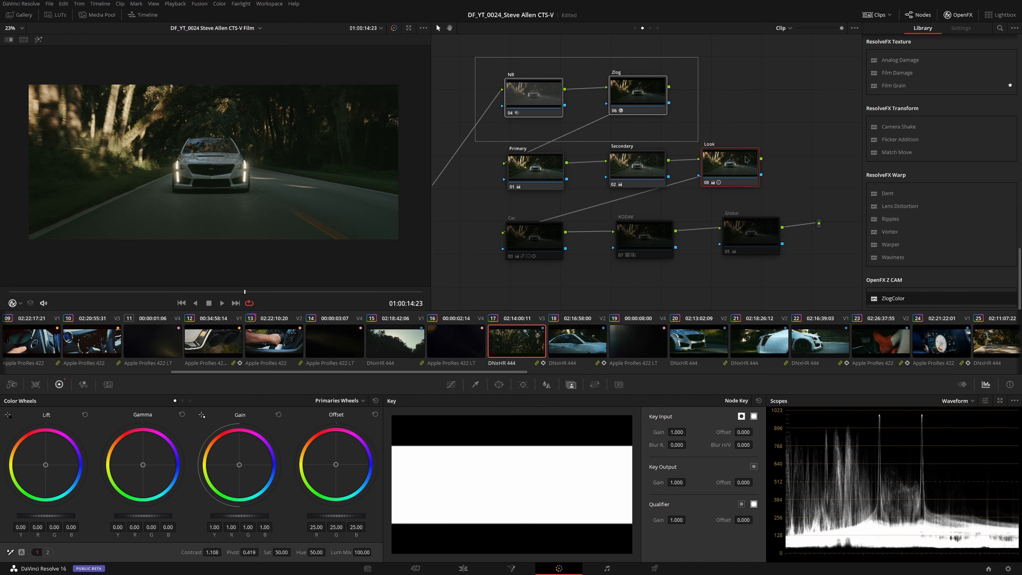
# Step: Enable the Car node and nudge it slightly in the node graph
pyautogui.click(534, 245)
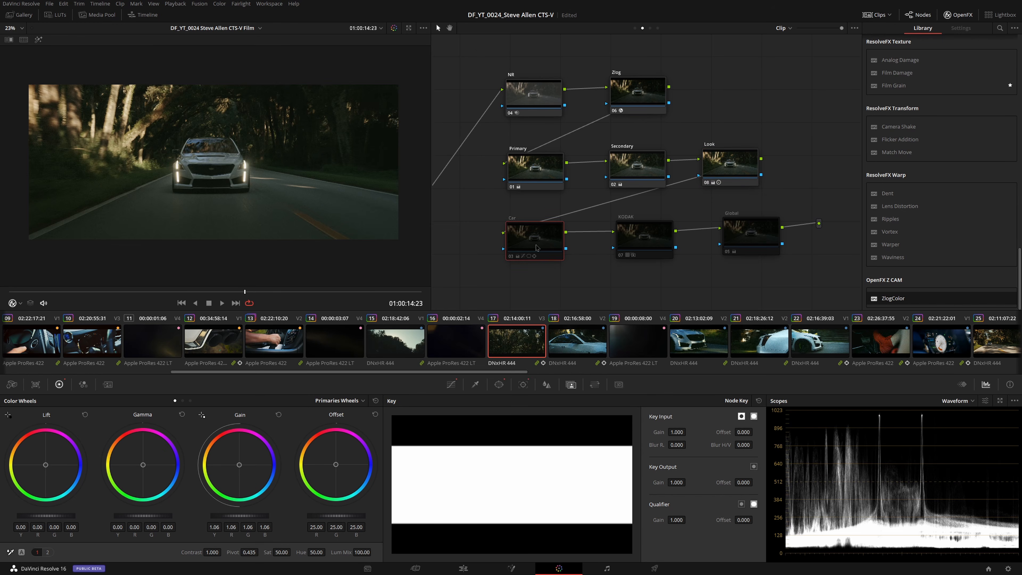
pyautogui.hotkey('ctrl', 'd')
pyautogui.moveTo(536, 239); pyautogui.dragTo(534, 239)
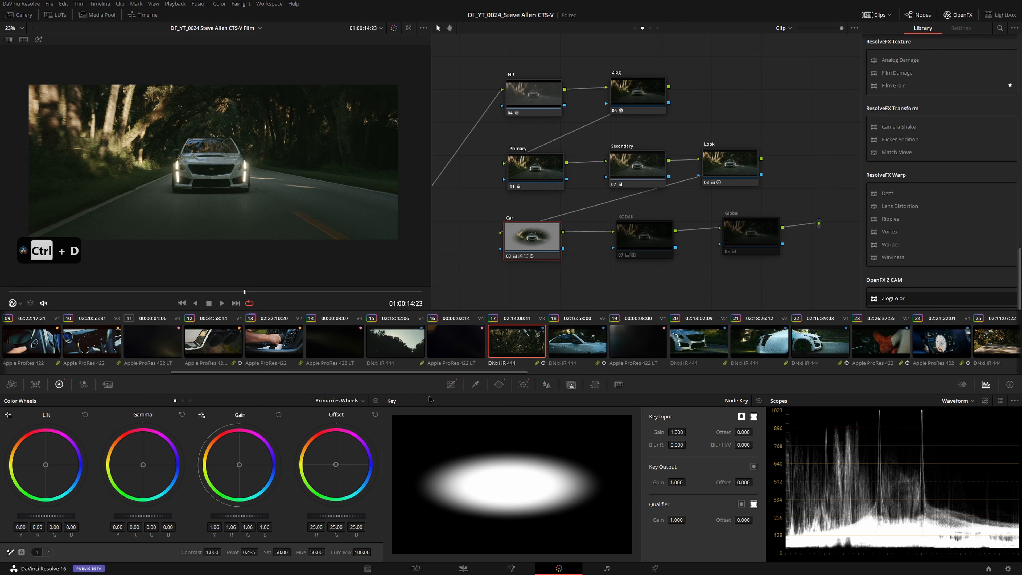
# Step: Examine the Car node's circular window in highlight view, along with its custom curve and softness, and turn highlight view off
pyautogui.click(499, 384)
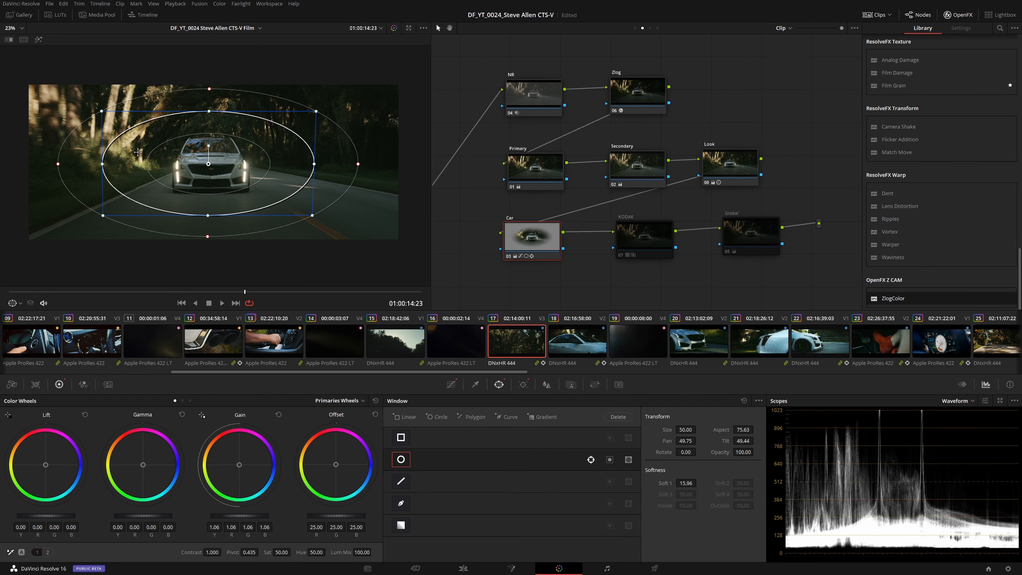
pyautogui.hotkey('shift', 'h')
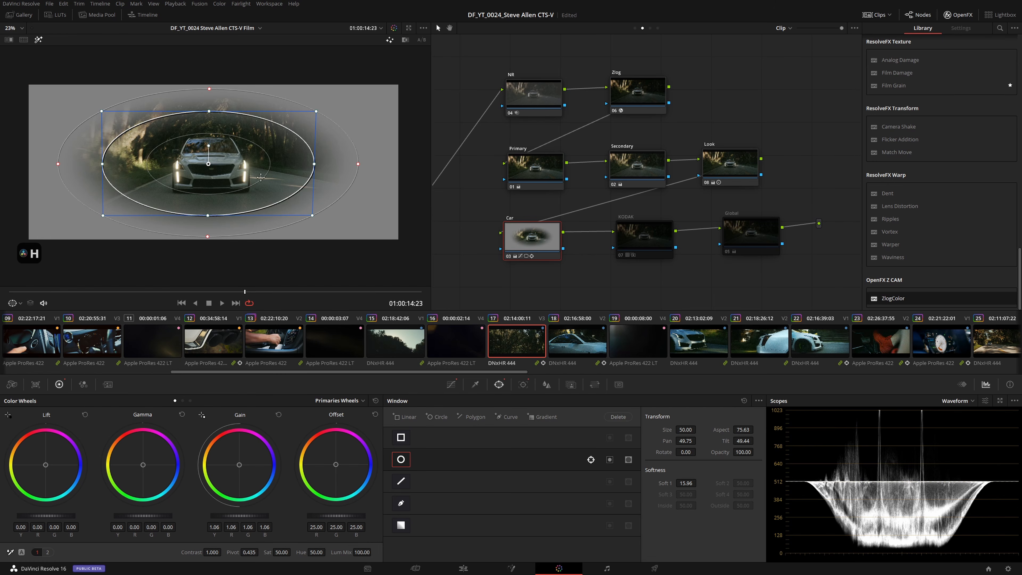
pyautogui.click(451, 384)
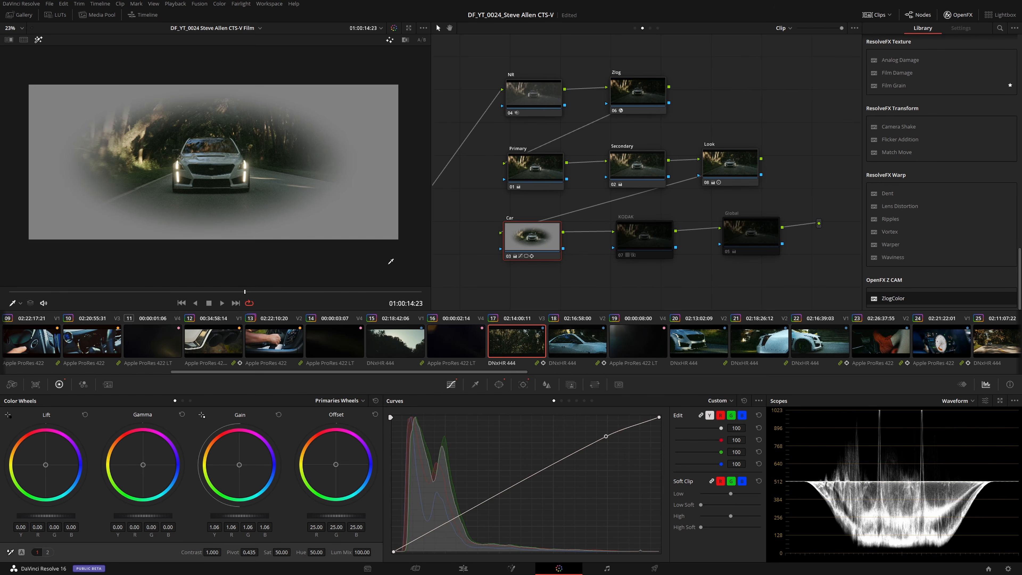
pyautogui.click(499, 384)
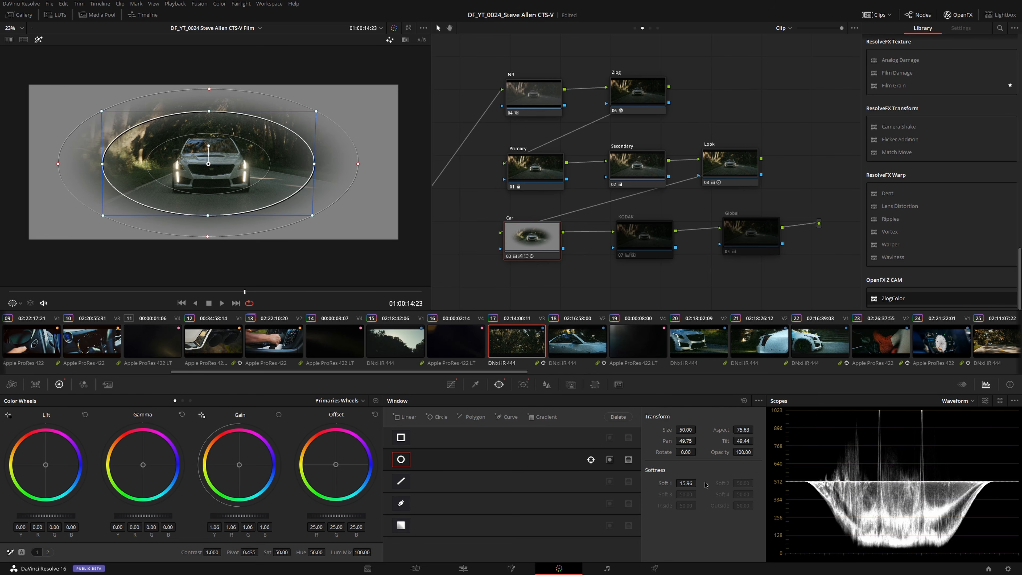
pyautogui.hotkey('shift', 'h')
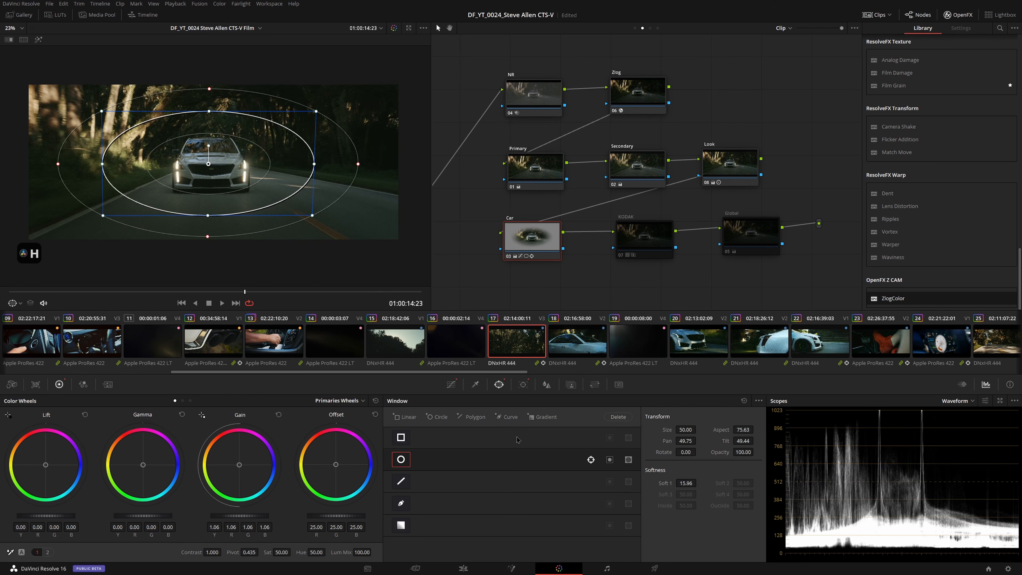
# Step: Reset the Car node's custom curve and raise a single point in its highlight range
pyautogui.click(451, 384)
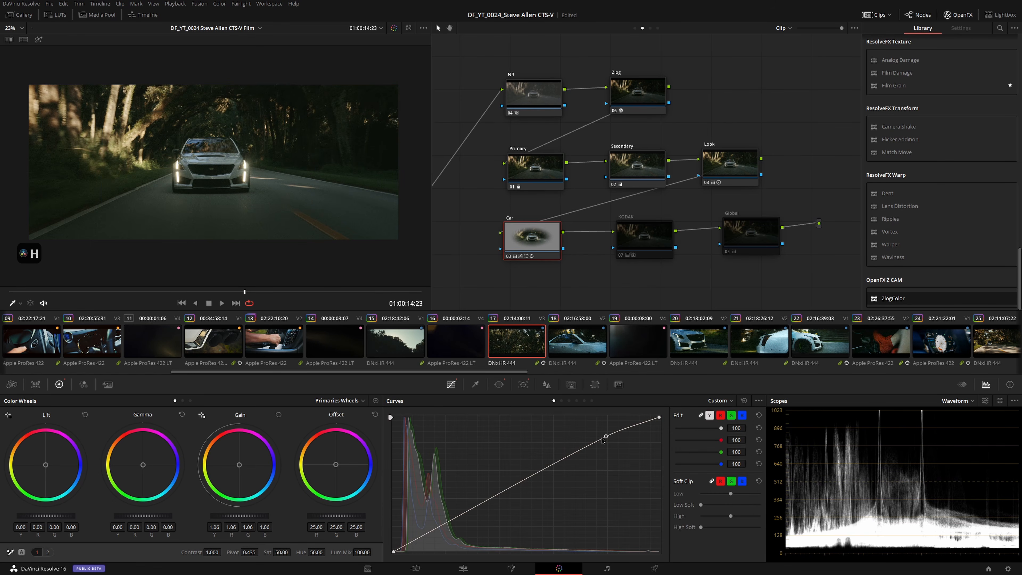
pyautogui.click(743, 401)
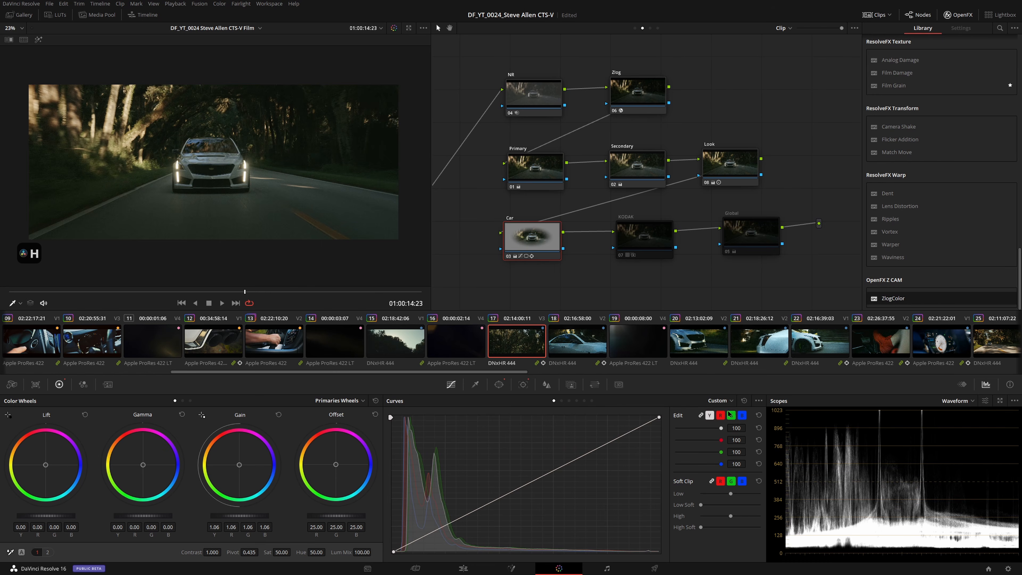
pyautogui.moveTo(617, 441); pyautogui.dragTo(611, 428)
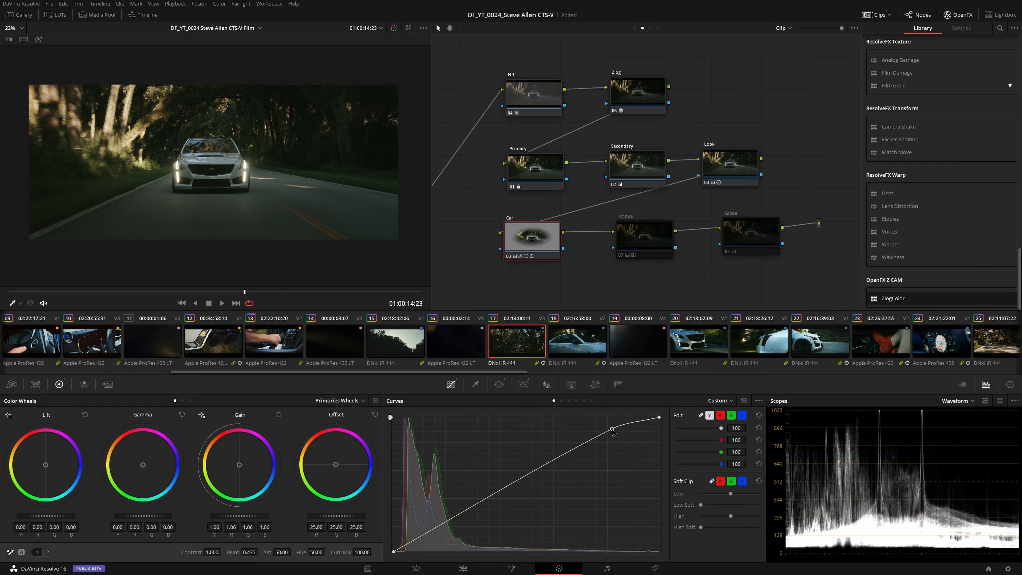
pyautogui.hotkey('ctrl', 'z')
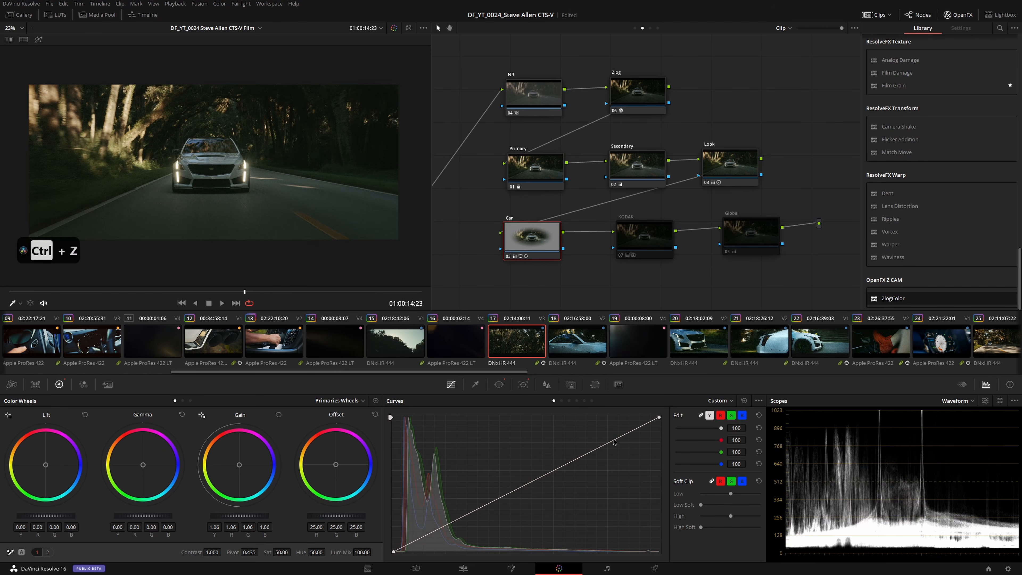
pyautogui.moveTo(611, 441); pyautogui.dragTo(608, 437)
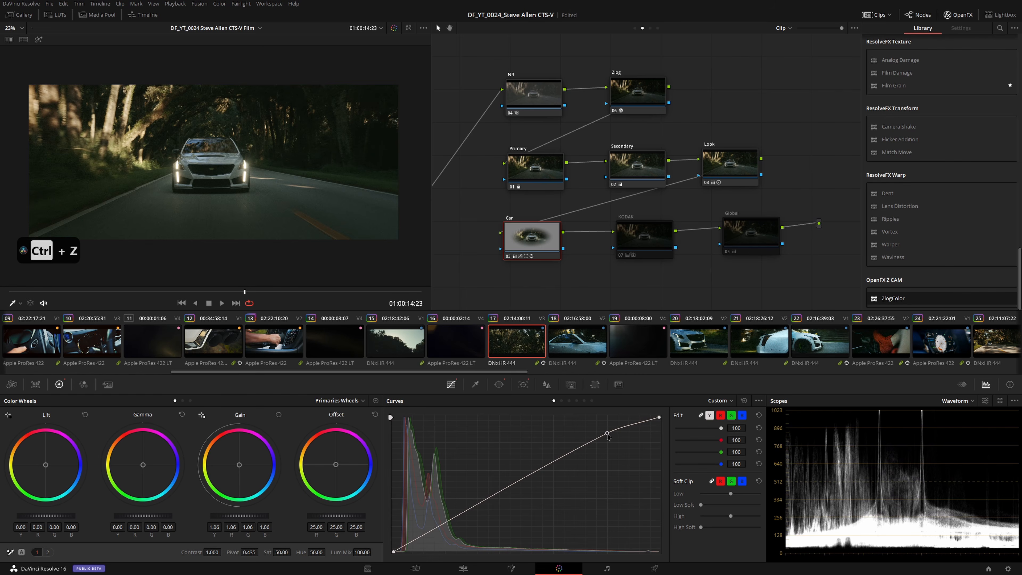
# Step: Enable the KODAK node and move it slightly in the node graph
pyautogui.click(634, 239)
pyautogui.hotkey('ctrl', 'd')
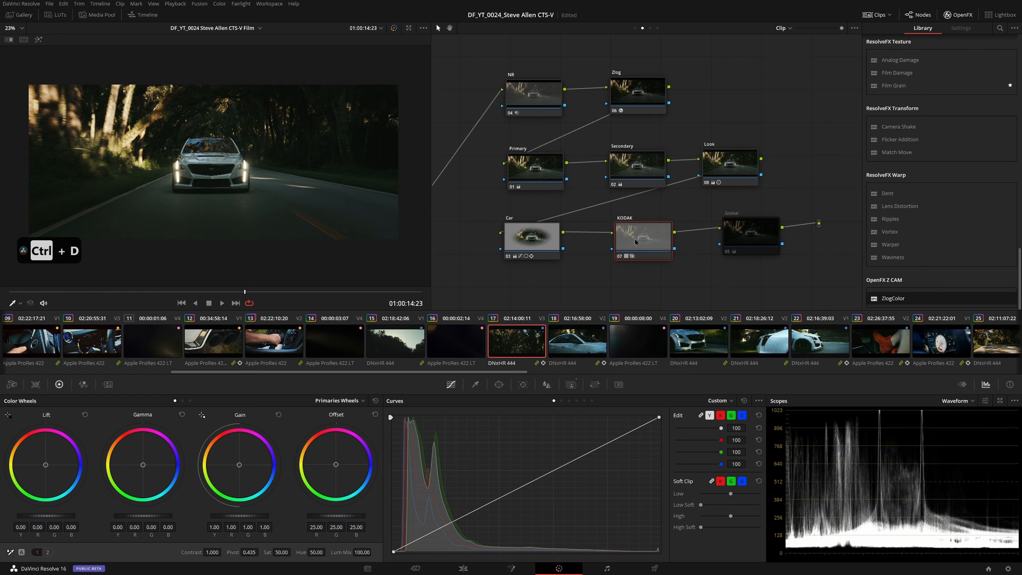
pyautogui.moveTo(634, 239); pyautogui.dragTo(639, 239)
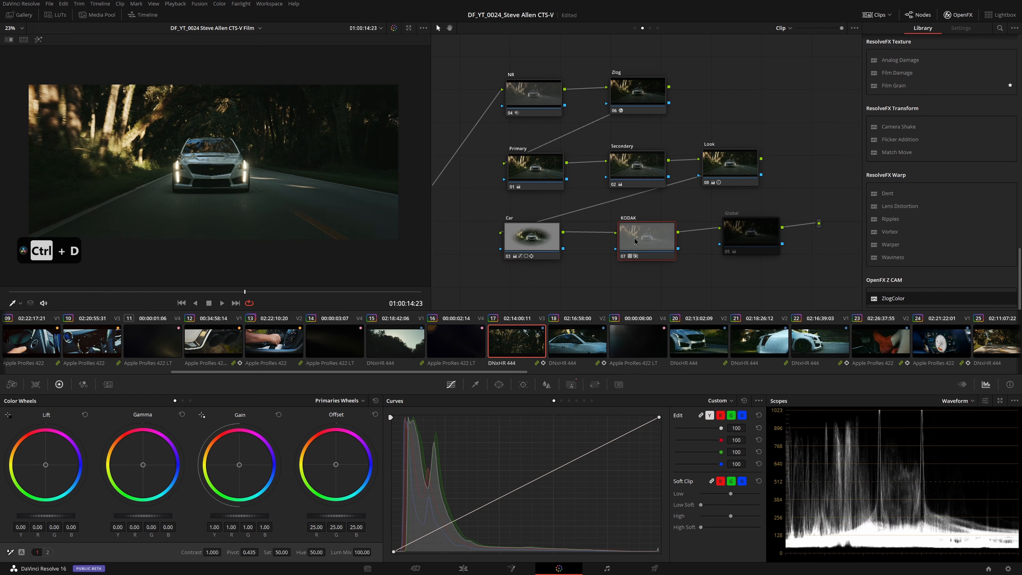
# Step: View the Rec709 Kodak 2383 D65 LUT in the Film Looks collection and close the LUT browser
pyautogui.click(55, 15)
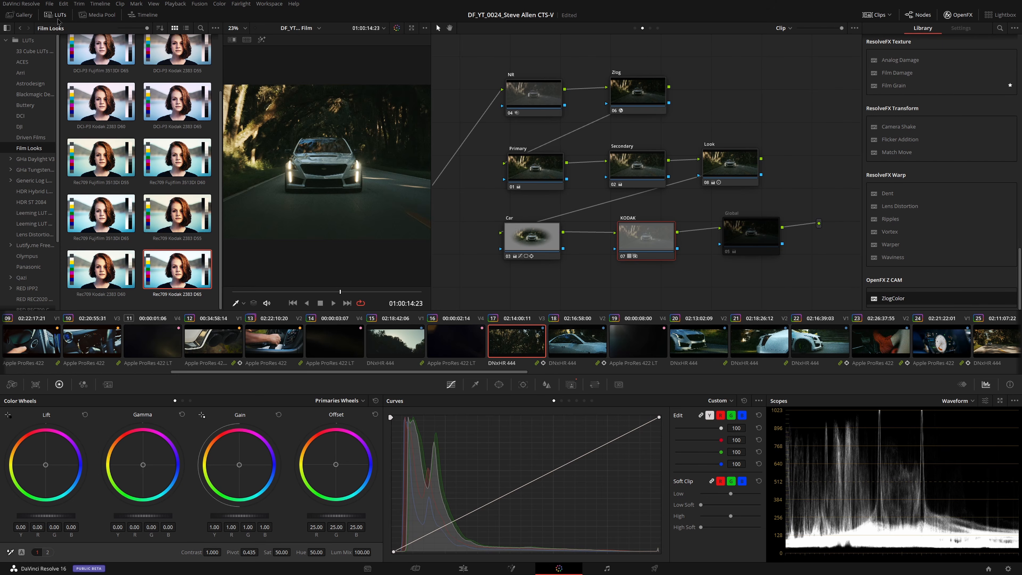
pyautogui.click(55, 14)
pyautogui.moveTo(648, 231)
pyautogui.mouseDown()
pyautogui.moveTo(658, 234)
pyautogui.moveTo(649, 233)
pyautogui.mouseUp()
# Step: Reset the KODAK node's key so its output gain is 1.000, and reposition the node slightly
pyautogui.click(571, 384)
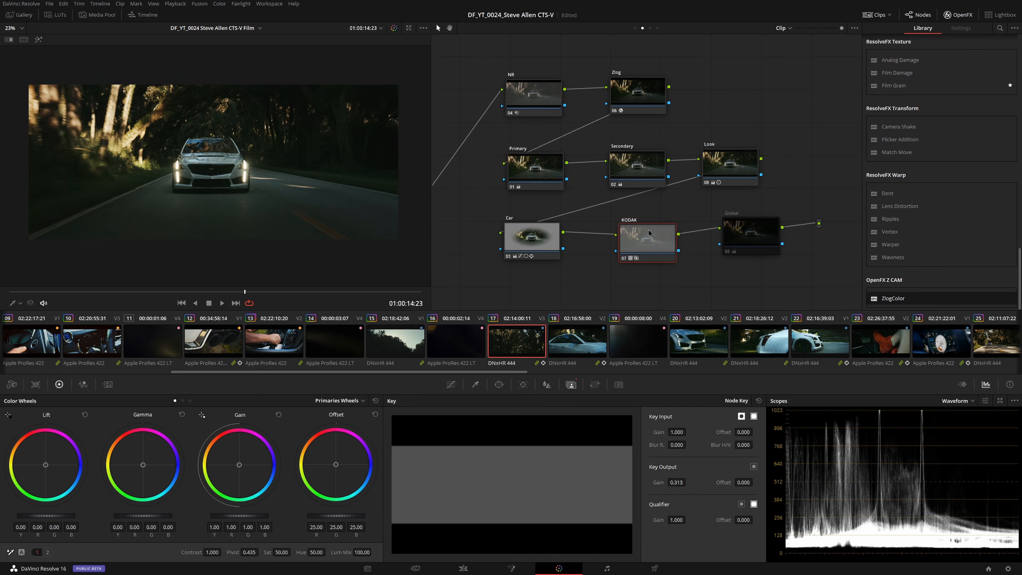
pyautogui.click(758, 401)
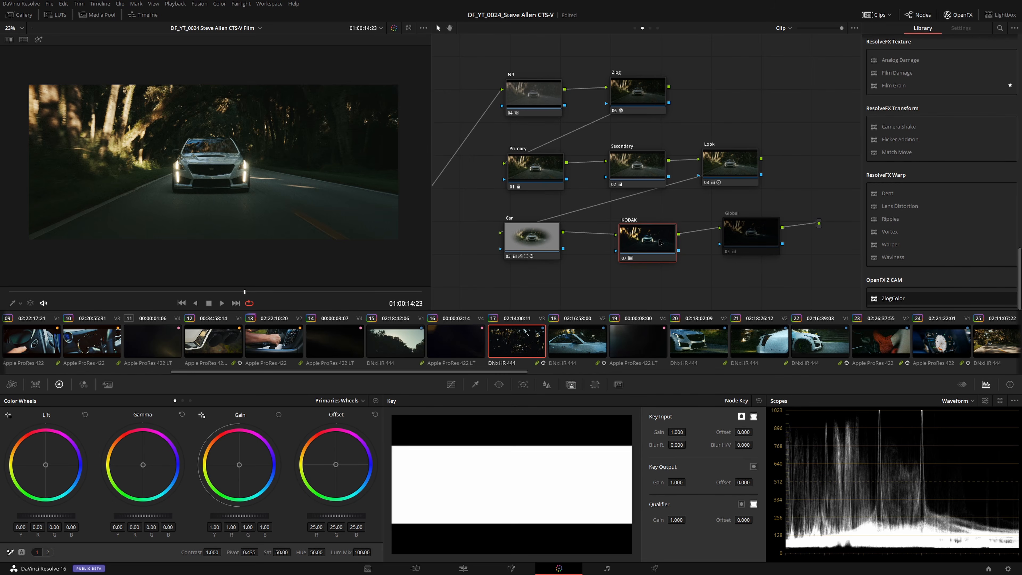
pyautogui.moveTo(653, 245)
pyautogui.mouseDown()
pyautogui.moveTo(648, 252)
pyautogui.moveTo(636, 238)
pyautogui.mouseUp()
# Step: Toggle the KODAK node off and on to compare the shot with and without the full-strength film LUT
pyautogui.hotkey('ctrl', 'd')
pyautogui.hotkey('ctrl', 'd')
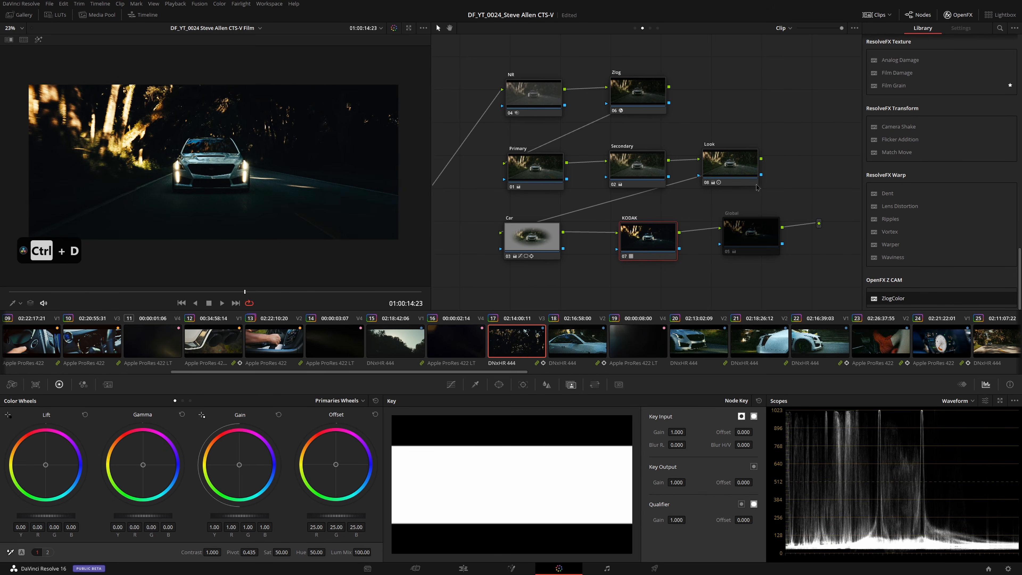
pyautogui.moveTo(649, 234); pyautogui.dragTo(647, 233)
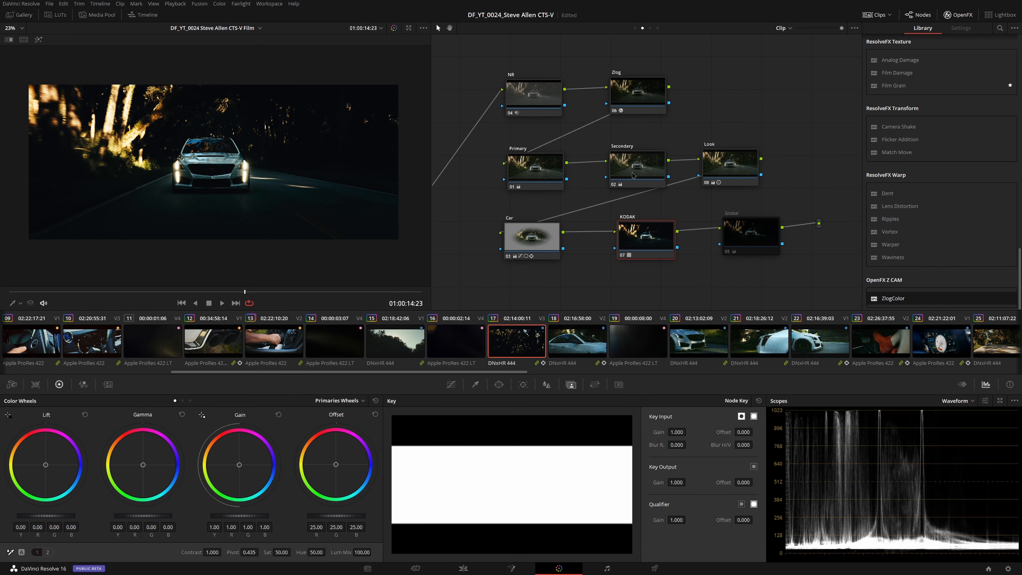
pyautogui.hotkey('ctrl', 'd')
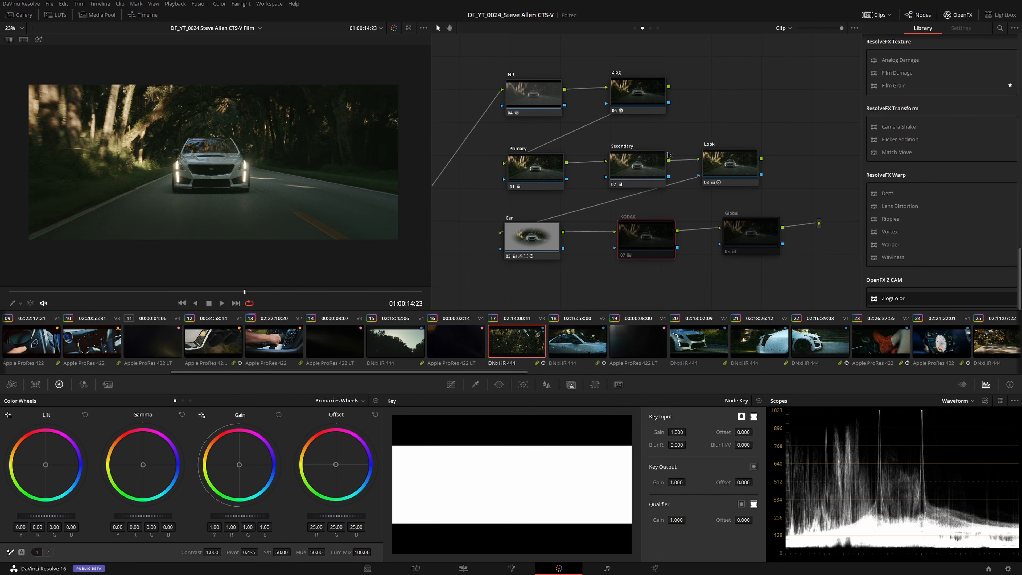
pyautogui.hotkey('ctrl', 'd')
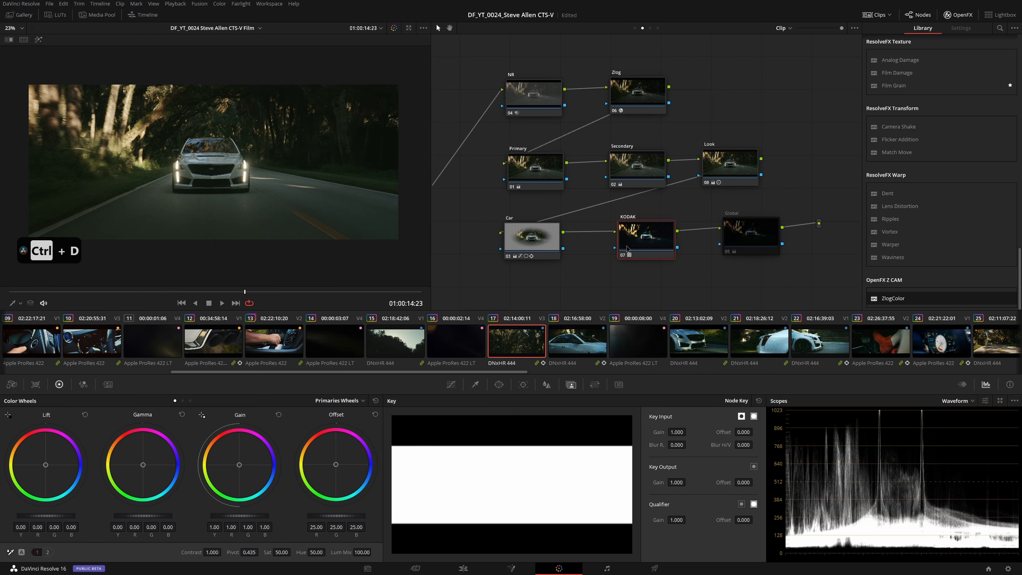
pyautogui.hotkey('ctrl', 'z')
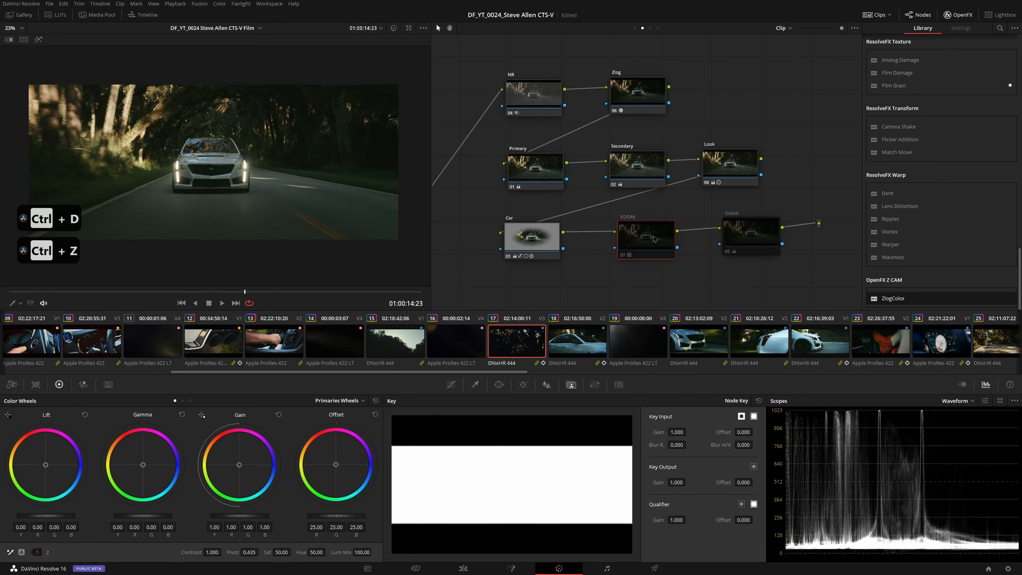
# Step: Re-enable the KODAK node and progressively lower its key output gain, trying 0.394, 0.307 and a weaker setting
pyautogui.hotkey('ctrl', 'd')
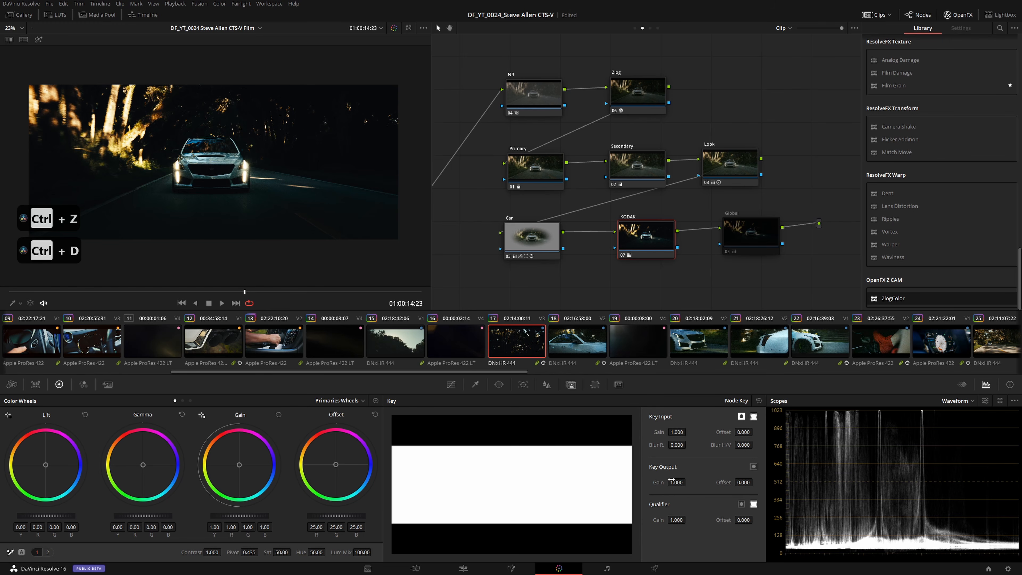
pyautogui.moveTo(671, 480); pyautogui.dragTo(611, 445)
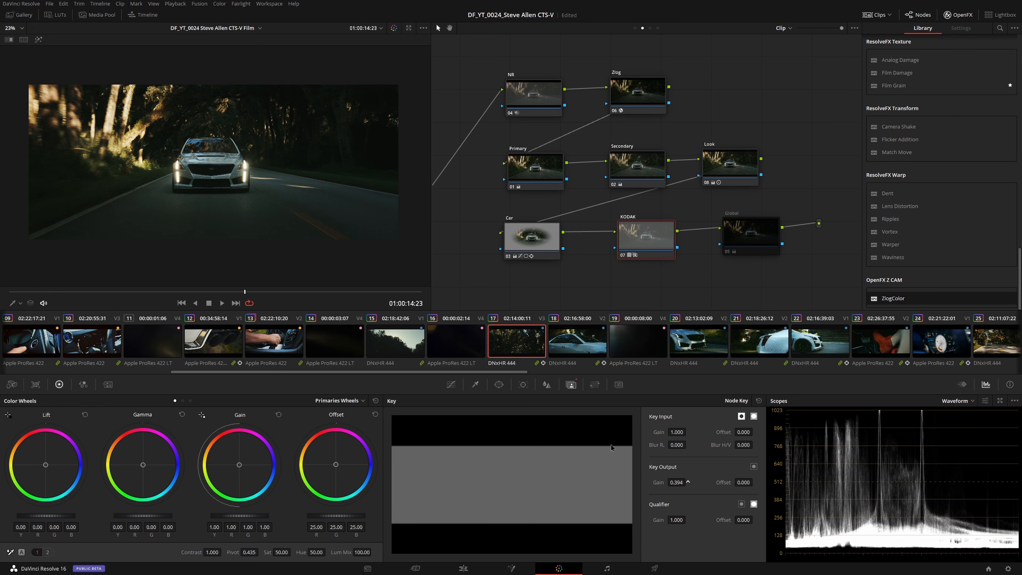
pyautogui.moveTo(676, 482); pyautogui.dragTo(668, 482)
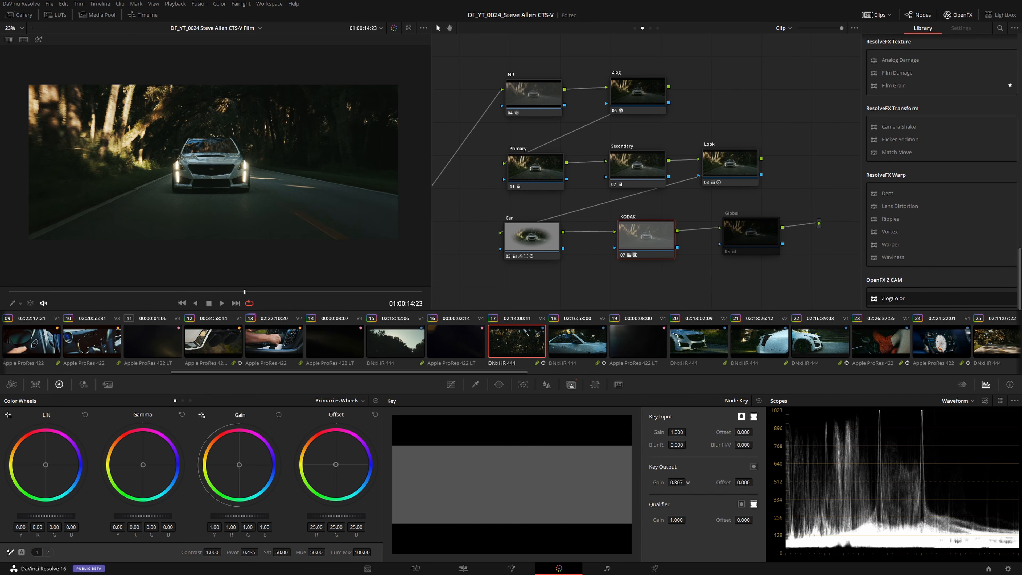
pyautogui.moveTo(676, 482)
pyautogui.mouseDown()
pyautogui.moveTo(660, 483)
pyautogui.moveTo(673, 481)
pyautogui.mouseUp()
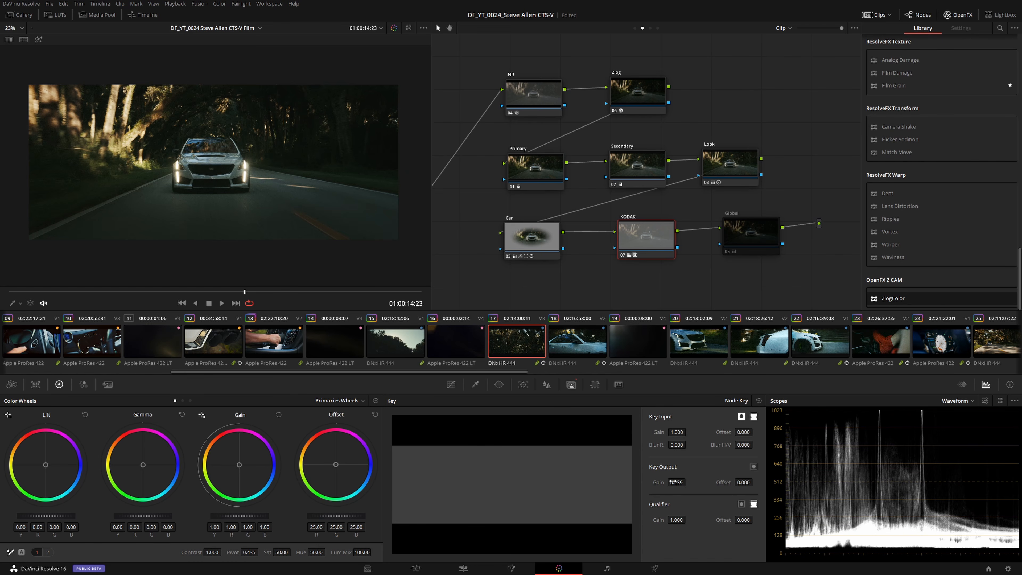
# Step: Nudge the KODAK node in the graph, and undo its recent position and key output gain changes
pyautogui.moveTo(642, 246); pyautogui.dragTo(643, 250)
pyautogui.hotkey('ctrl', 'z')
pyautogui.hotkey('ctrl', 'z')
pyautogui.hotkey('ctrl', 'z')
pyautogui.hotkey('ctrl', 'z')
pyautogui.hotkey('ctrl', 'z')
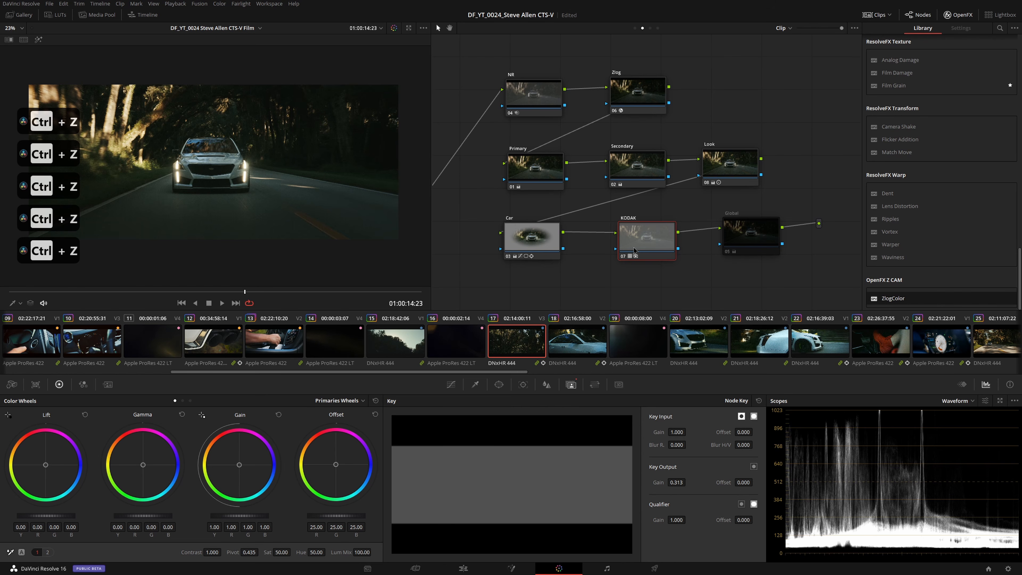
pyautogui.hotkey('ctrl', 'z')
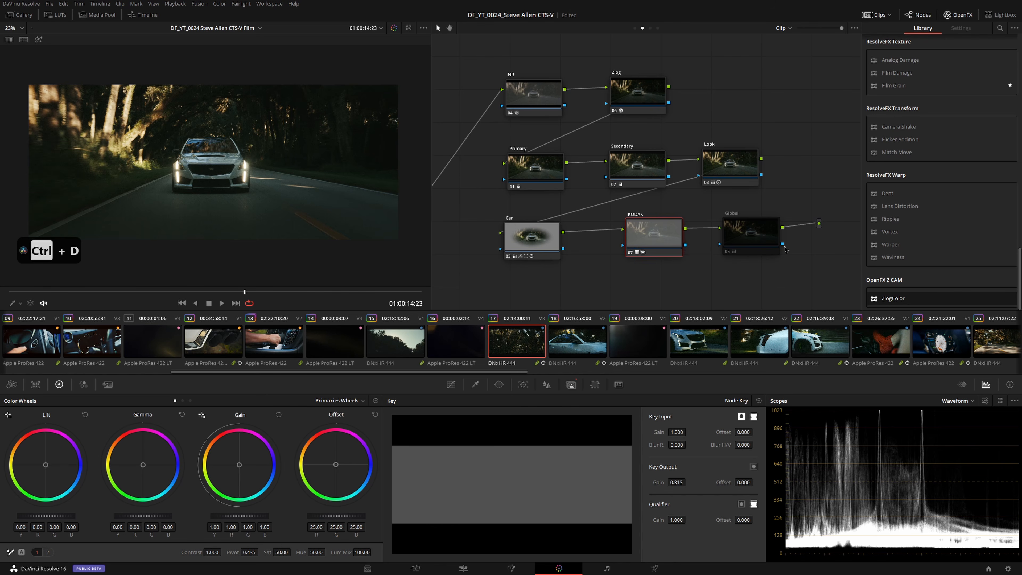
# Step: Enable the Global node and show its second page of primary wheel adjustments, with temperature, tint and midtone detail
pyautogui.click(720, 240)
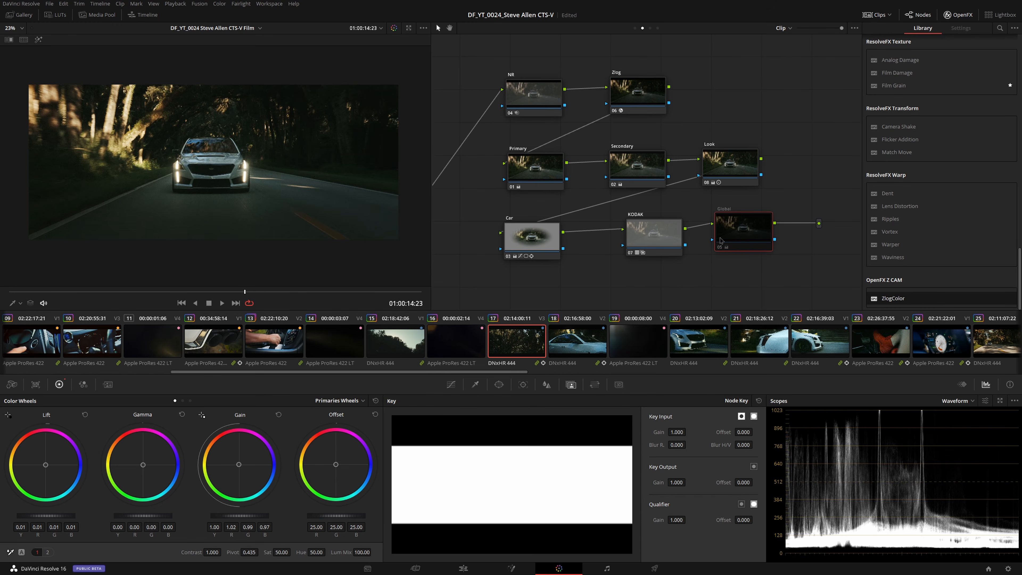
pyautogui.hotkey('ctrl', 'd')
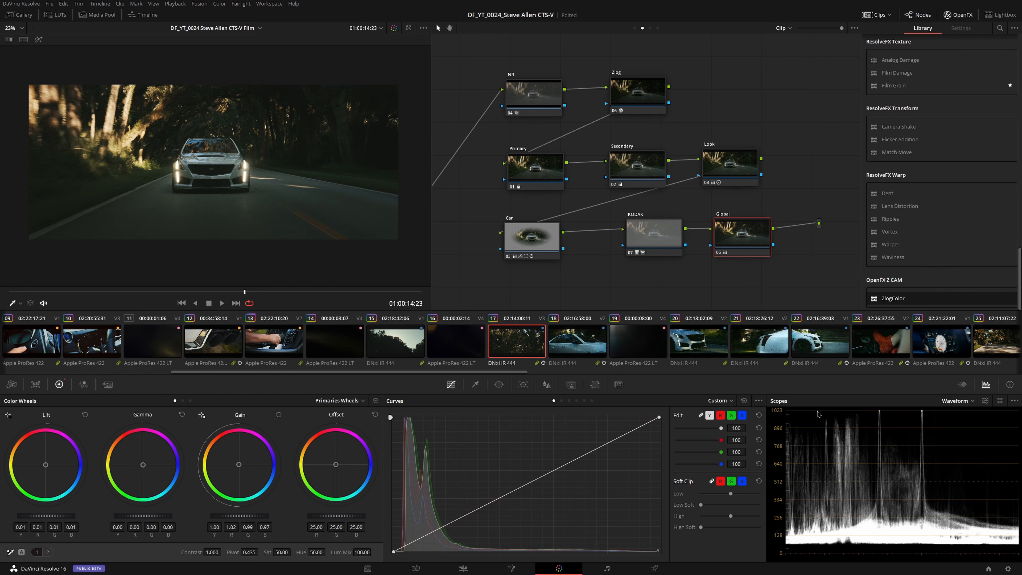
pyautogui.click(48, 552)
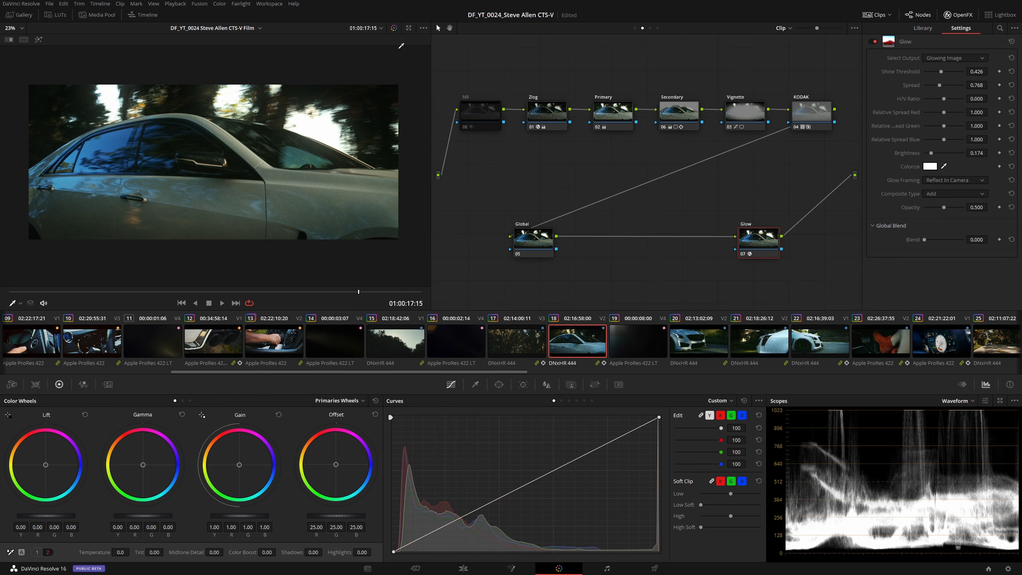
# Step: In clip 18, move the playhead back to 01:00:17:03 and enable the NR node
pyautogui.moveTo(457, 67); pyautogui.dragTo(800, 133)
pyautogui.click(529, 165)
pyautogui.moveTo(376, 291); pyautogui.dragTo(254, 293)
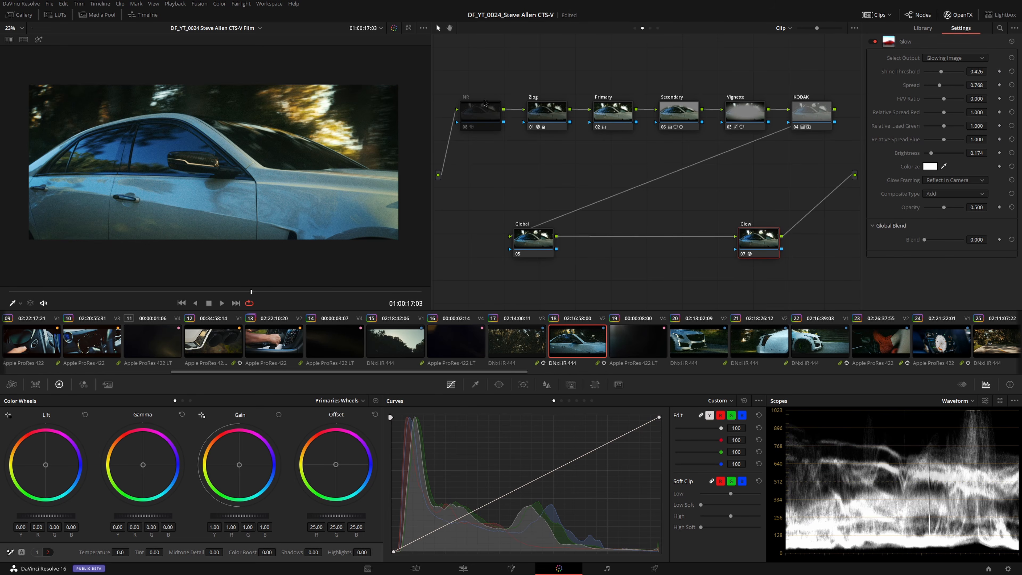
pyautogui.click(483, 101)
pyautogui.hotkey('ctrl', 'd')
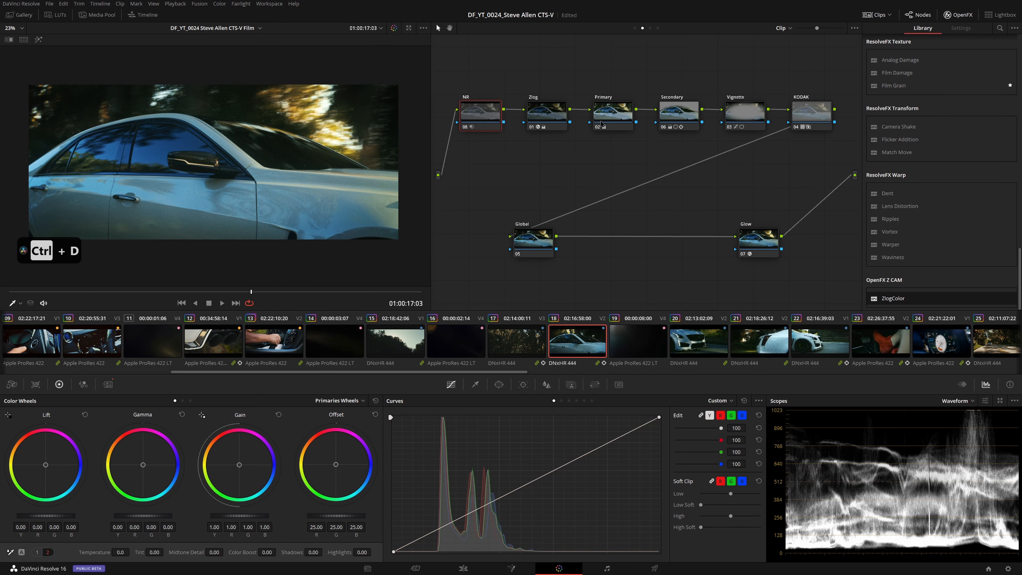
# Step: Move the Glow node closer to the Global node and toggle it off and on to compare the shot with and without glow
pyautogui.moveTo(758, 246); pyautogui.dragTo(715, 246)
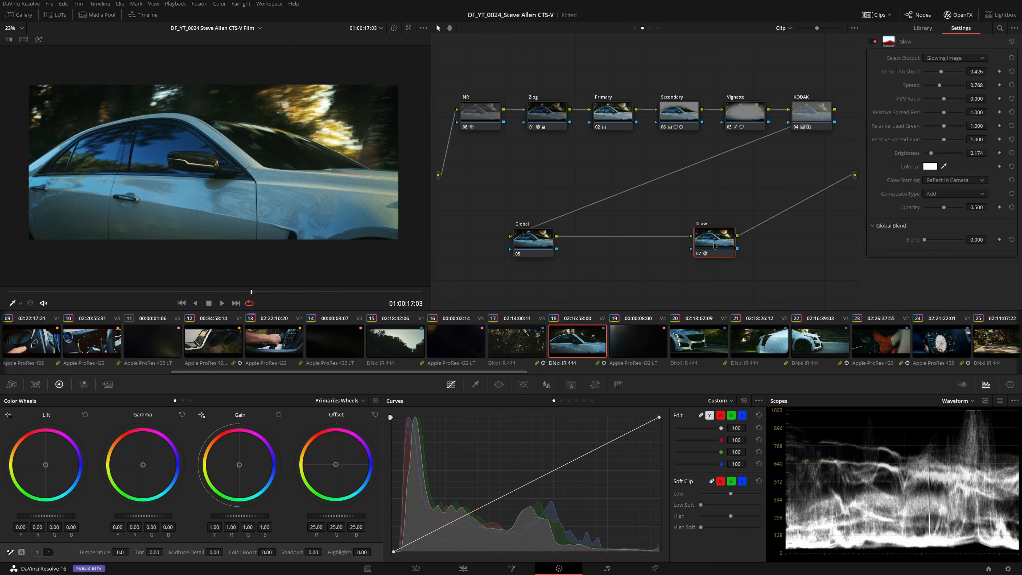
pyautogui.hotkey('ctrl', 'd')
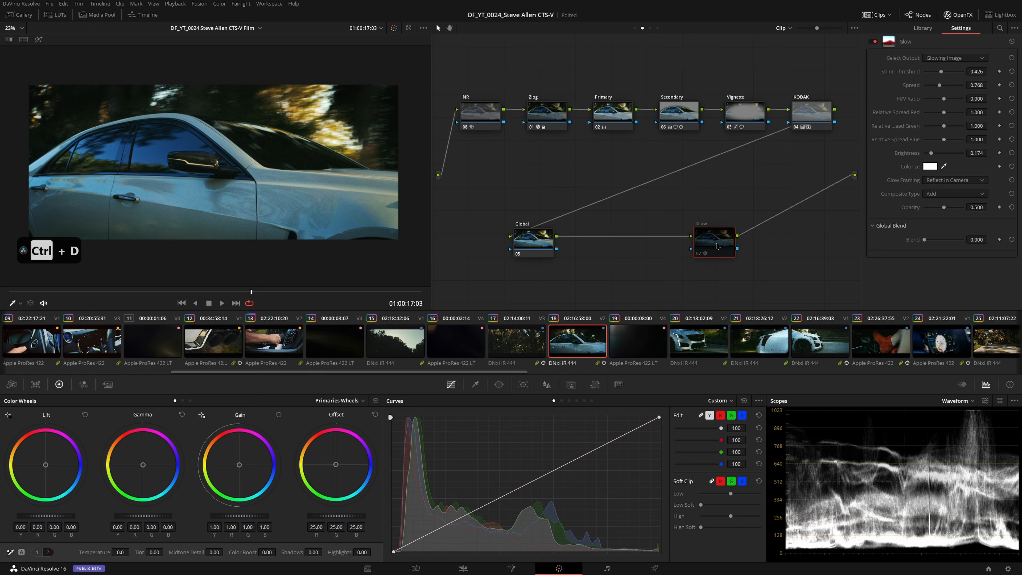
pyautogui.hotkey('ctrl', 'd')
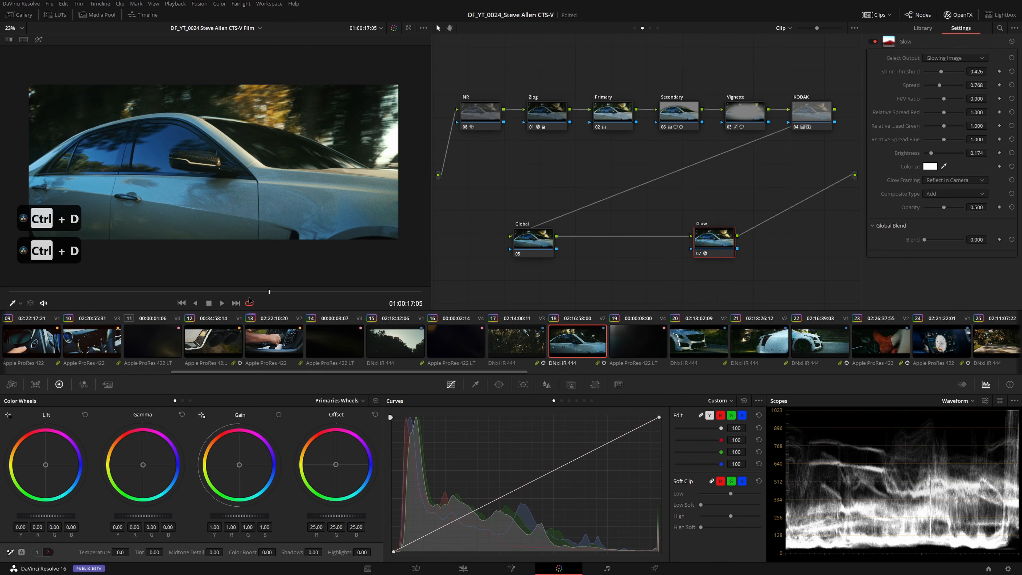
pyautogui.moveTo(208, 295); pyautogui.dragTo(253, 293)
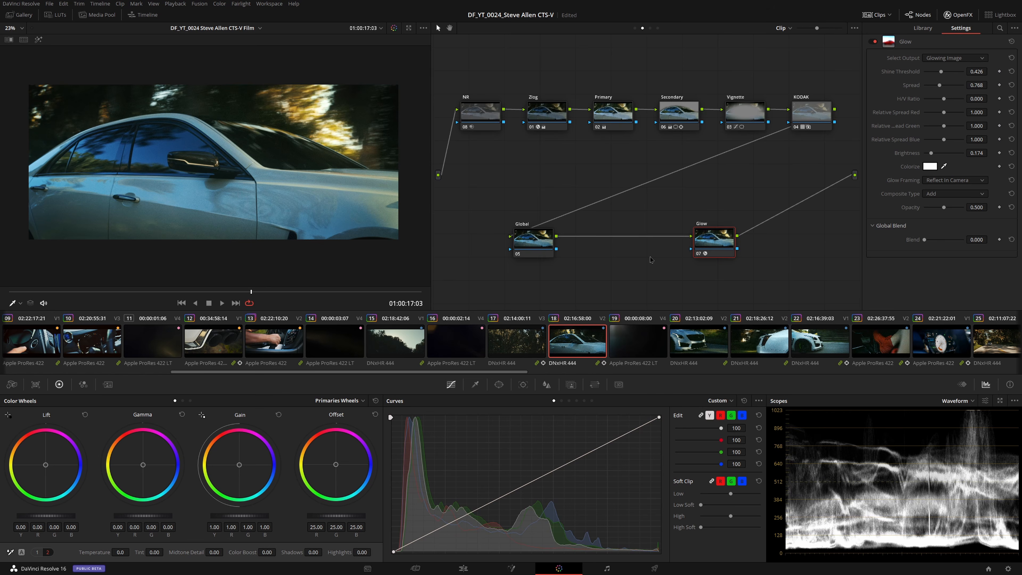
pyautogui.hotkey('ctrl', 'd')
pyautogui.hotkey('ctrl', 'd')
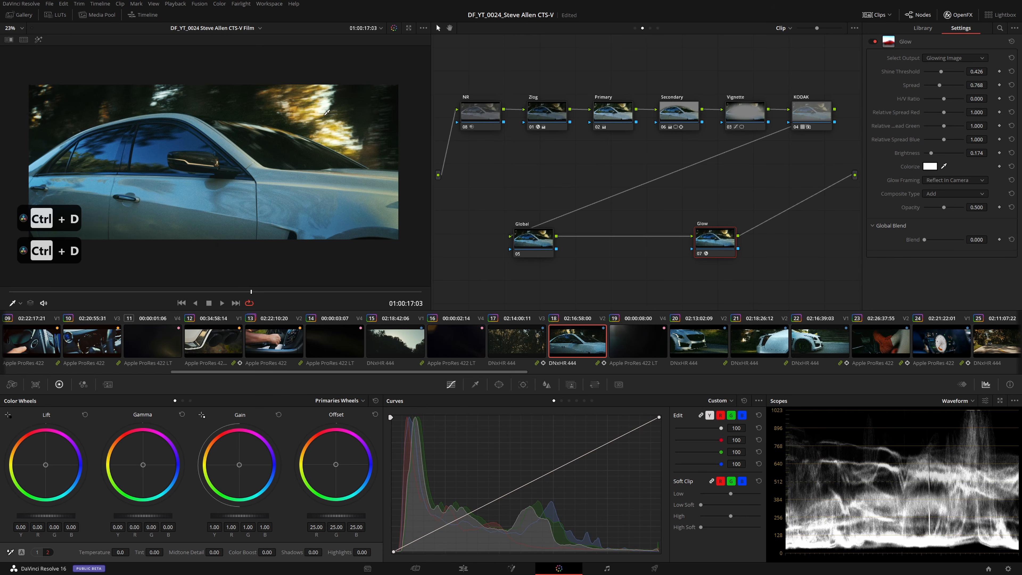
pyautogui.moveTo(714, 239)
pyautogui.mouseDown()
pyautogui.moveTo(693, 238)
pyautogui.moveTo(703, 242)
pyautogui.mouseUp()
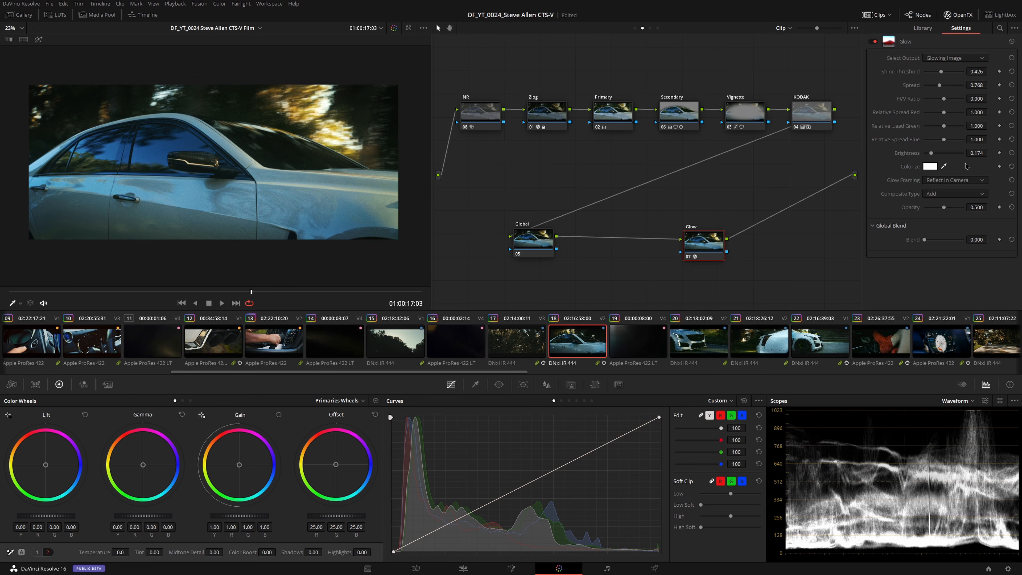
pyautogui.moveTo(701, 246); pyautogui.dragTo(697, 242)
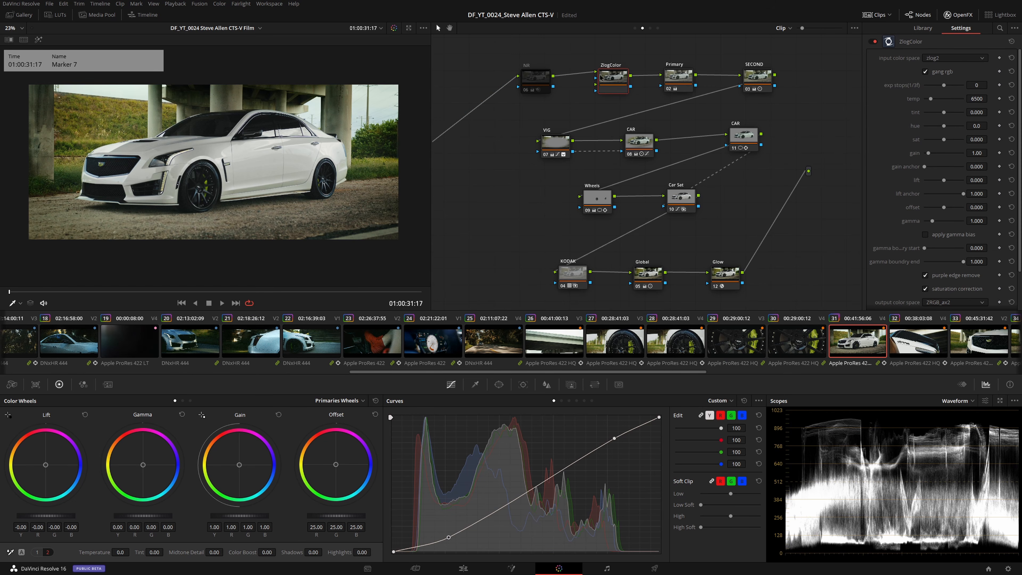
# Step: Disable every node in clip 31's graph to show the ungraded image, and select the NR node
pyautogui.moveTo(485, 51); pyautogui.dragTo(815, 287)
pyautogui.hotkey('ctrl', 'd')
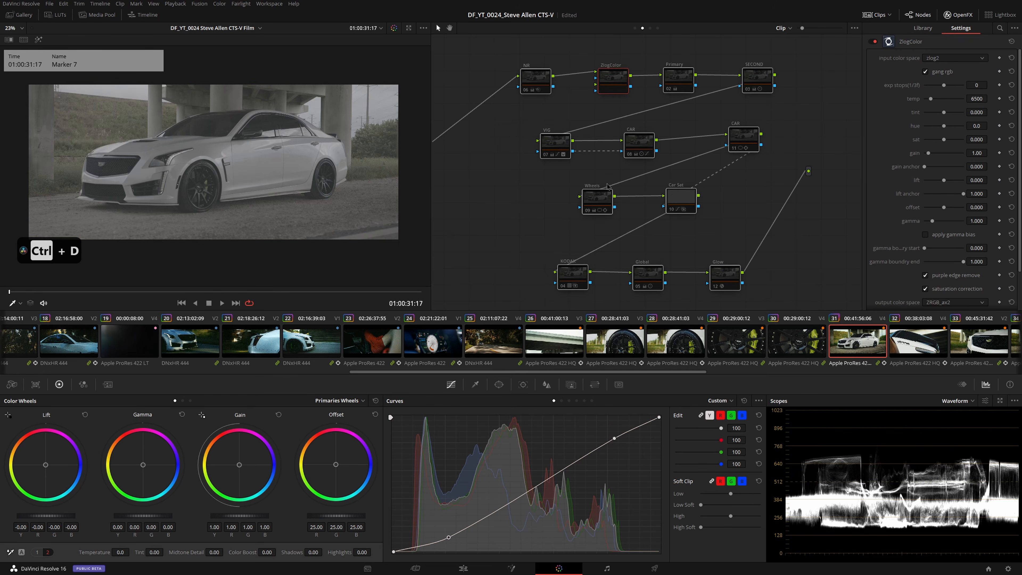
pyautogui.click(537, 82)
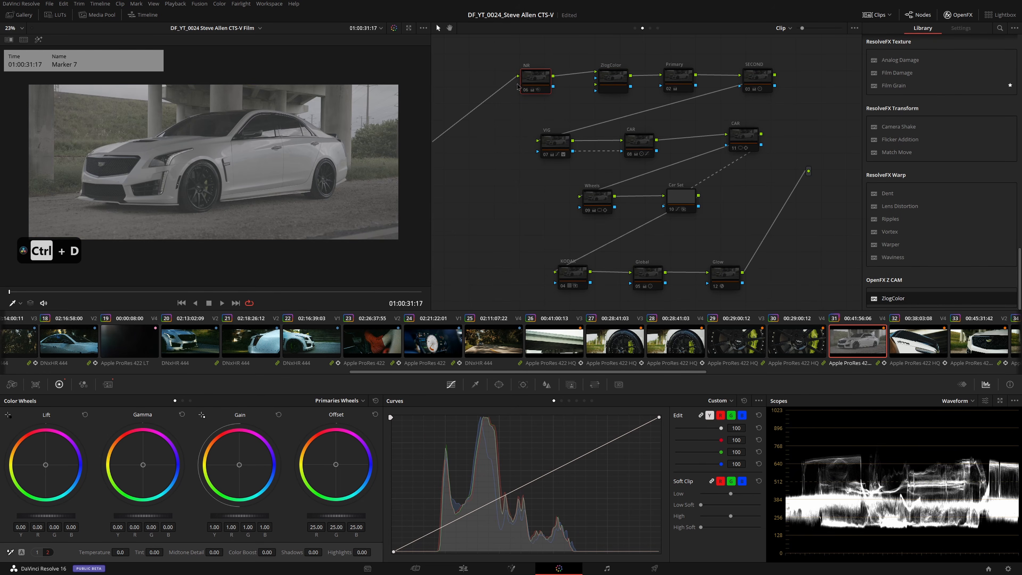
# Step: Enable the ZlogColor, Primary and SECOND nodes one after another, moving each slightly closer to the preceding node
pyautogui.moveTo(607, 81); pyautogui.dragTo(598, 82)
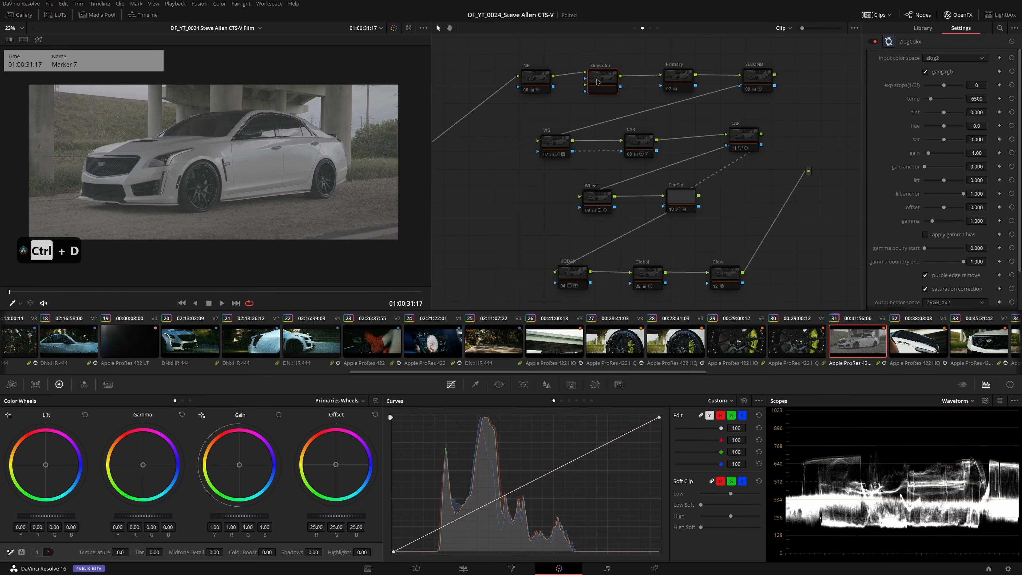
pyautogui.hotkey('ctrl', 'd')
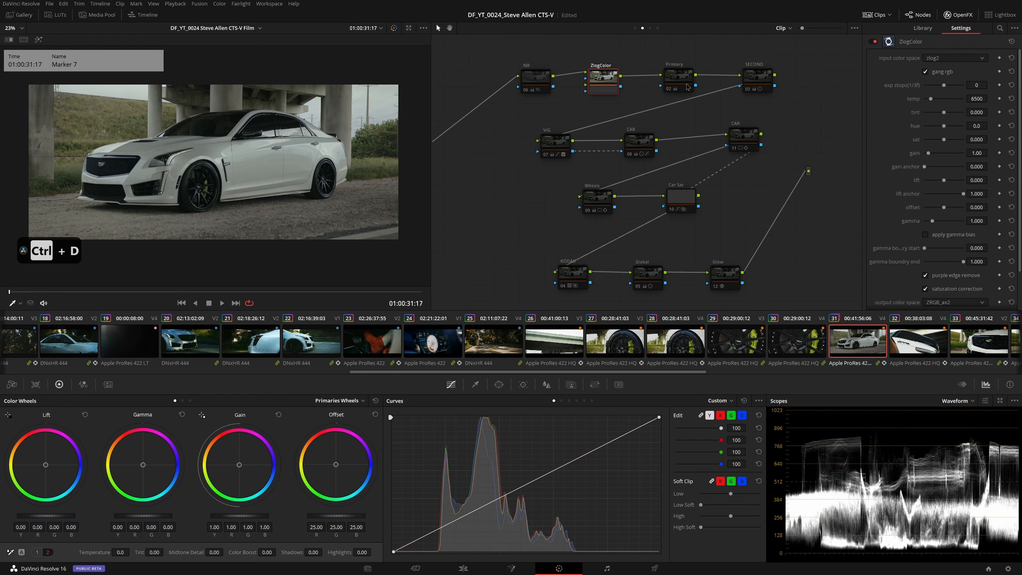
pyautogui.moveTo(687, 86); pyautogui.dragTo(657, 92)
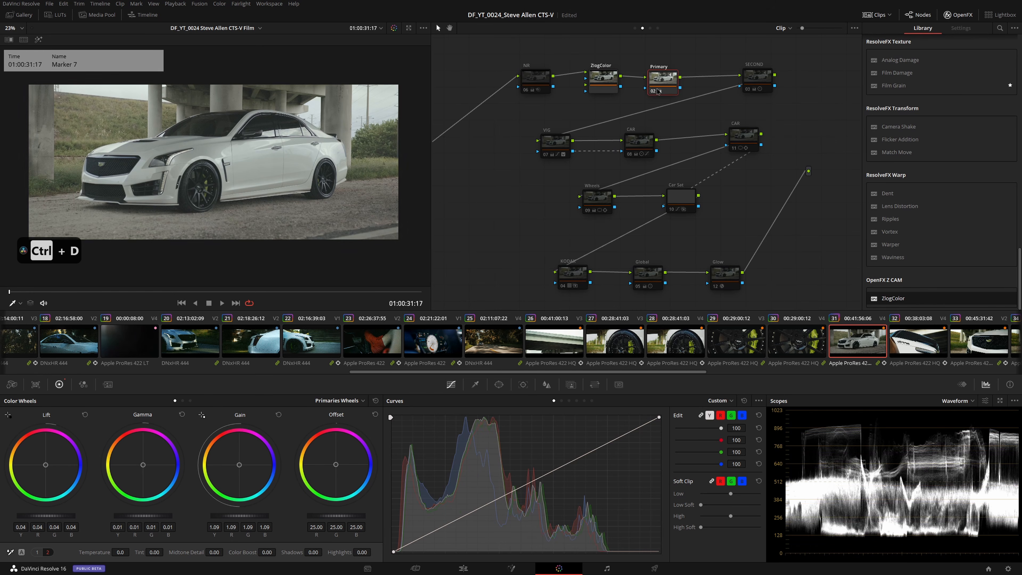
pyautogui.moveTo(763, 78); pyautogui.dragTo(733, 79)
pyautogui.hotkey('ctrl', 'd')
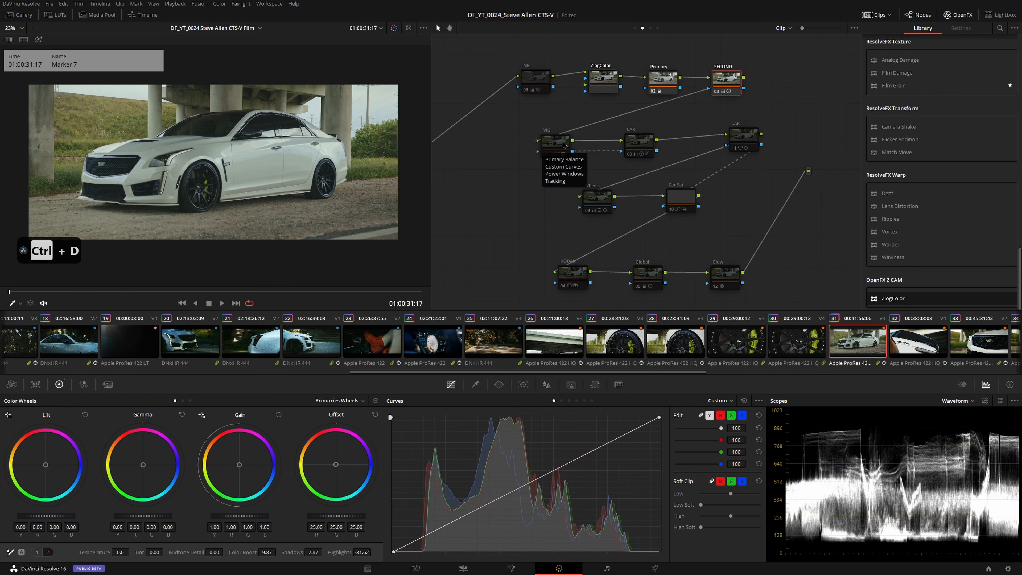
# Step: Enable the VIG node, examine its circular power window around the car, and return to its custom curve
pyautogui.click(554, 148)
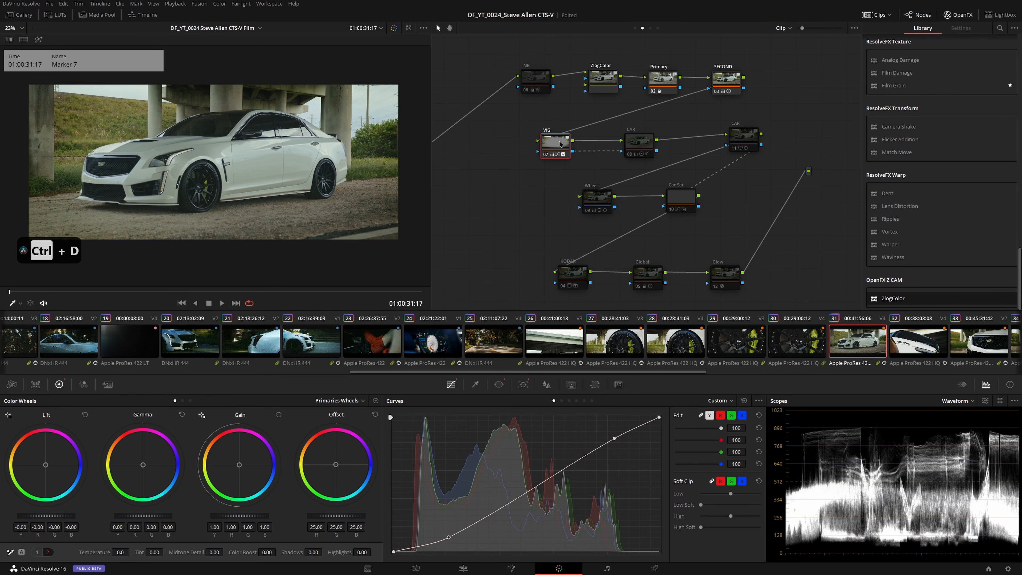
pyautogui.click(499, 384)
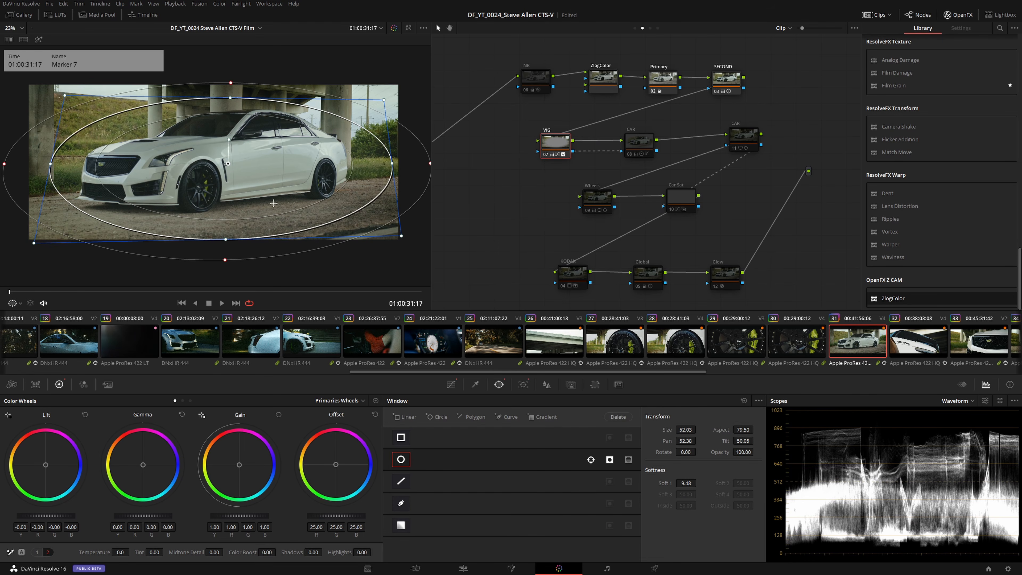
pyautogui.click(636, 149)
pyautogui.click(555, 141)
pyautogui.click(451, 384)
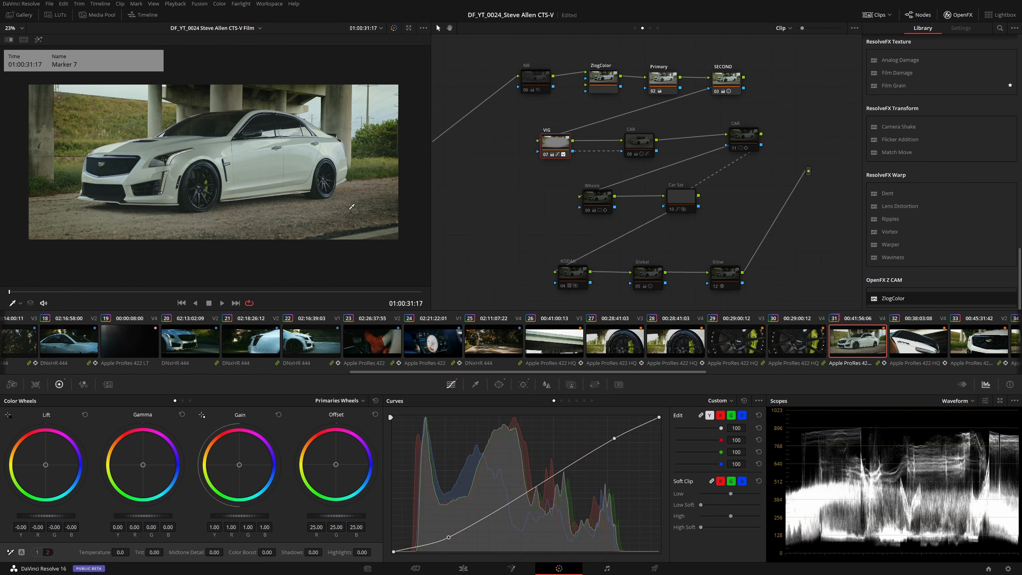
# Step: Enable the CAR node 08 following the vignette and adjust its position slightly in the graph
pyautogui.click(640, 144)
pyautogui.hotkey('ctrl', 'd')
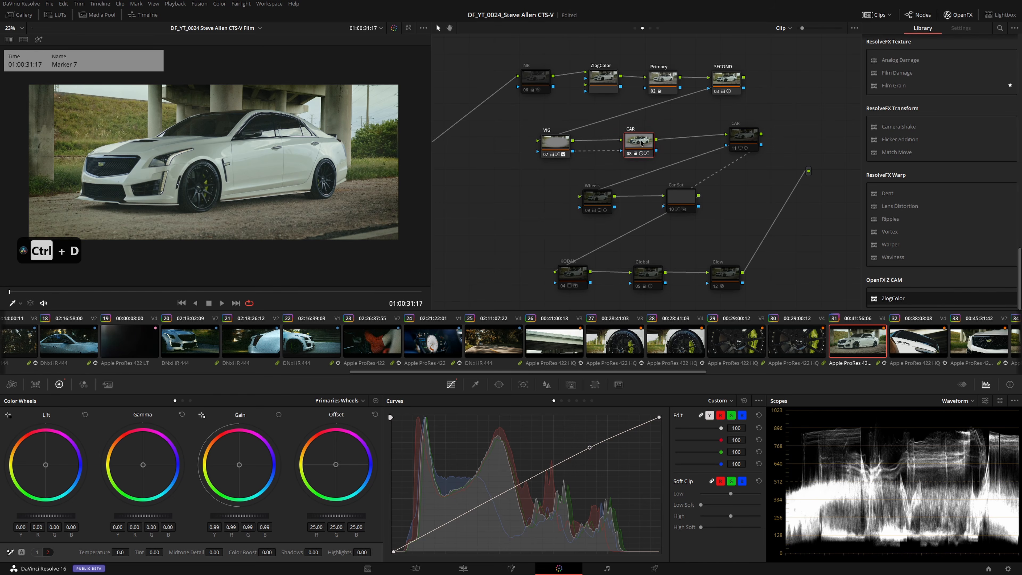
pyautogui.moveTo(641, 141); pyautogui.dragTo(646, 141)
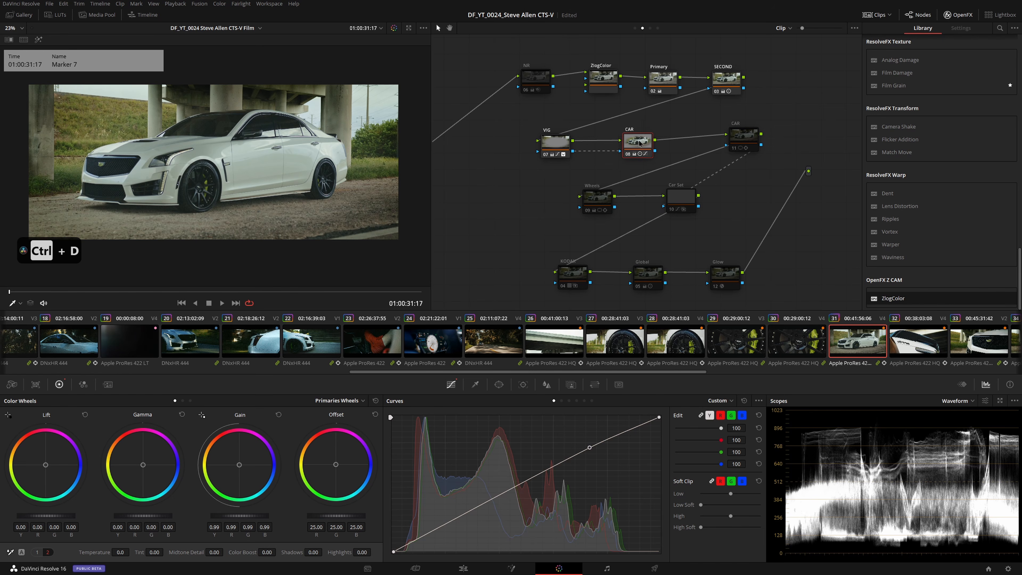
# Step: Highlight the area affected by the VIG node and by CAR node 08 in the viewer, and turn the highlight off
pyautogui.click(571, 145)
pyautogui.hotkey('shift', 'h')
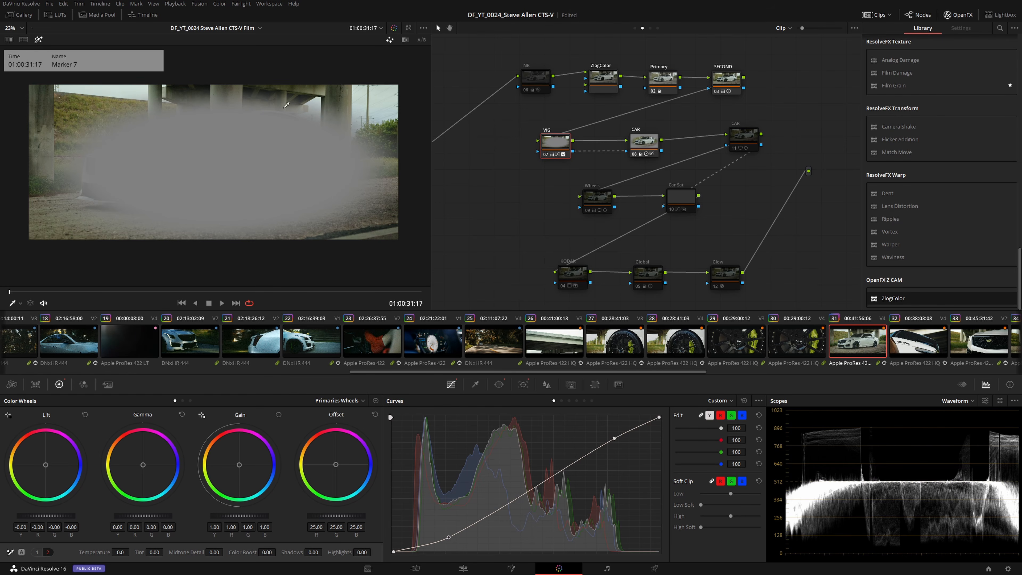
pyautogui.click(639, 149)
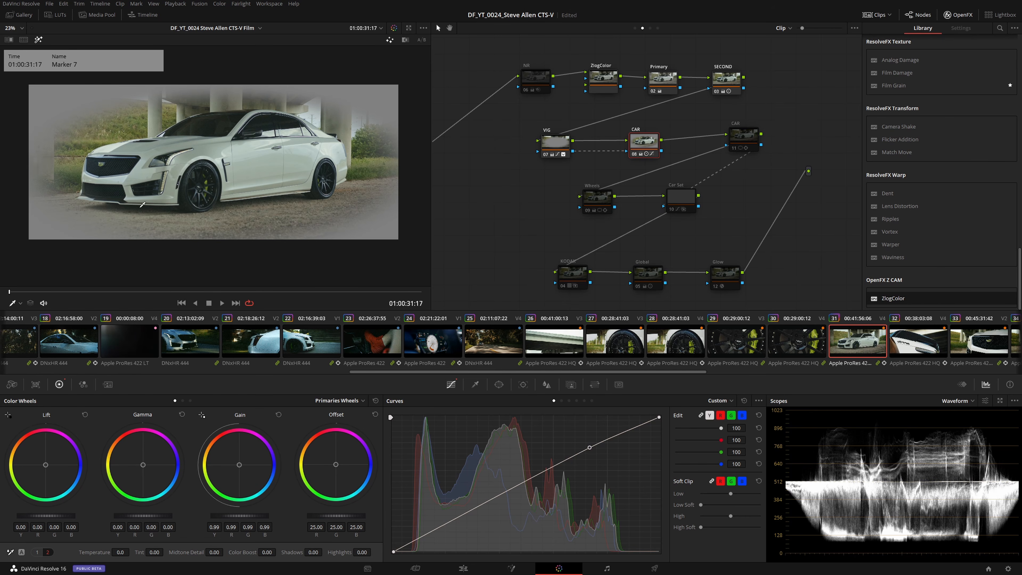
pyautogui.press('h')
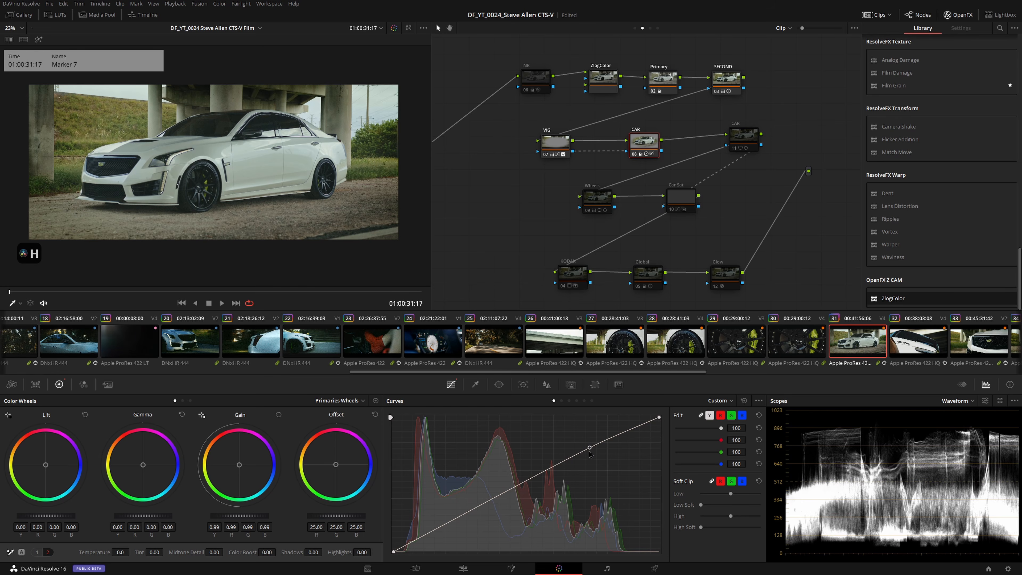
# Step: Enable CAR node 11 and toggle the viewer highlight on and off to check the area it isolates
pyautogui.click(744, 141)
pyautogui.hotkey('ctrl', 'd')
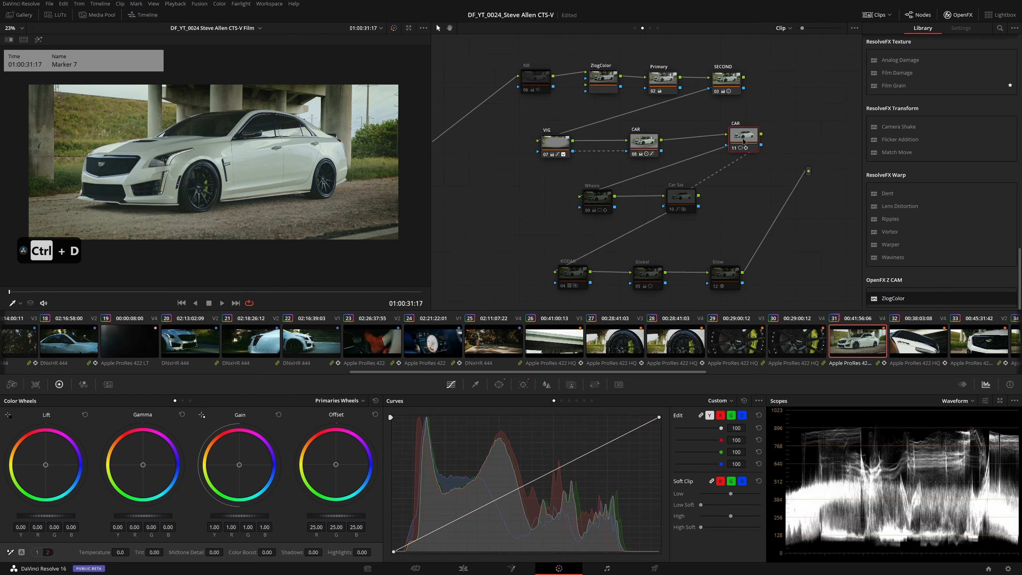
pyautogui.press('h')
pyautogui.press('h')
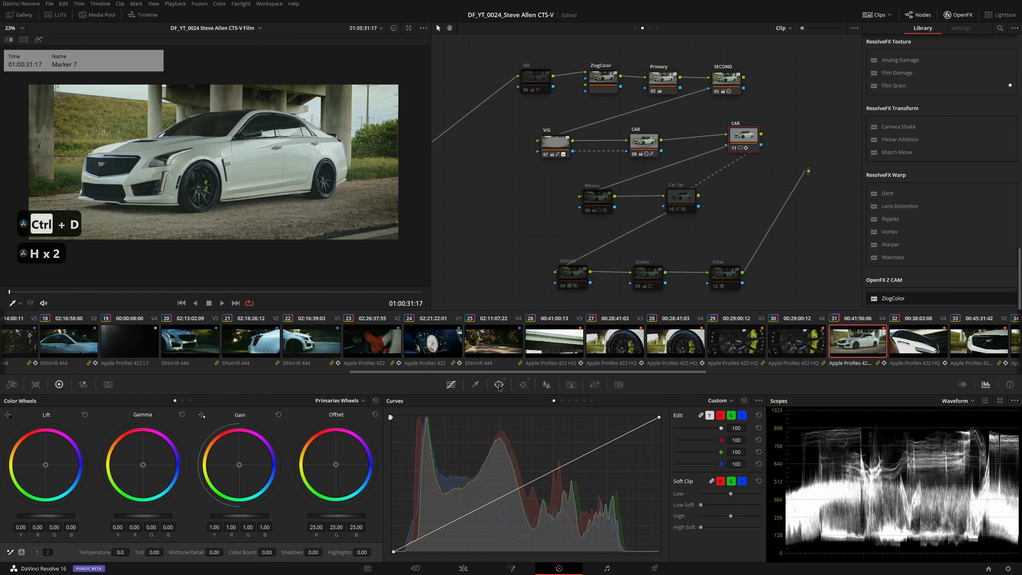
# Step: Show the power windows of the Wheels node and CAR node 11, and move CAR node 11 slightly away from the neighbouring nodes
pyautogui.click(499, 385)
pyautogui.click(596, 203)
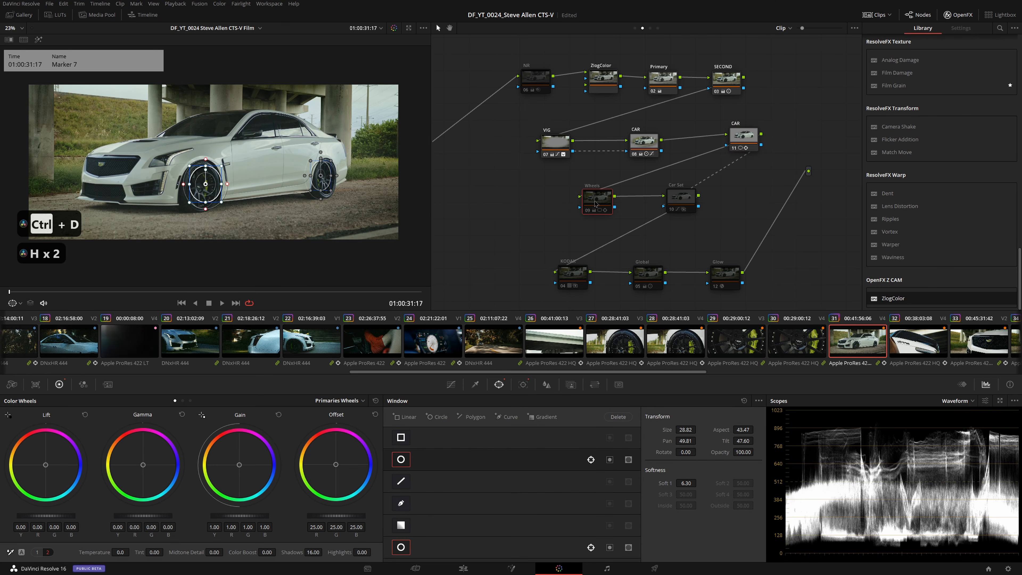
pyautogui.moveTo(743, 135); pyautogui.dragTo(763, 123)
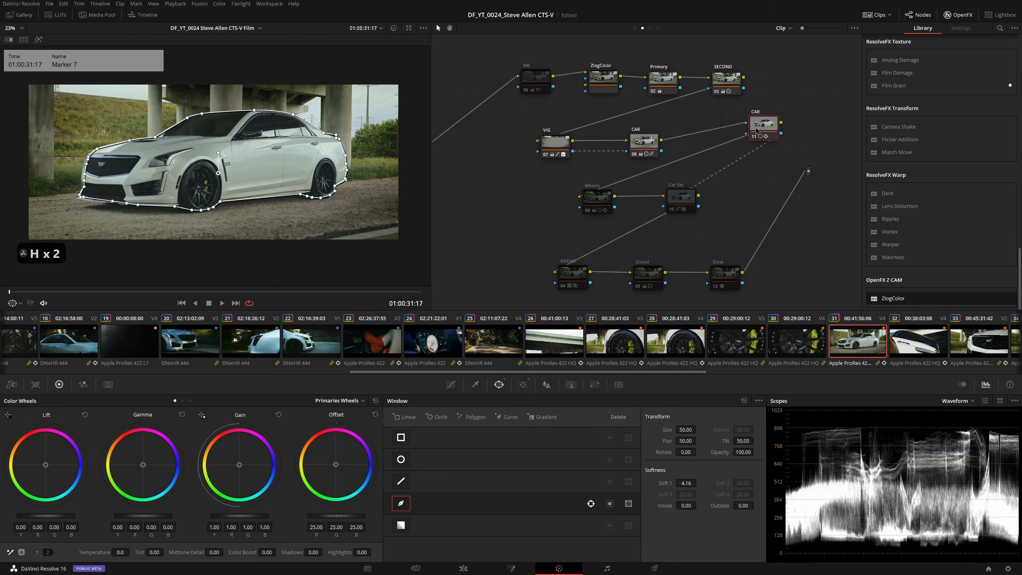
# Step: Enable the Wheels node and examine its circular power windows, selecting the one around the rear wheel
pyautogui.click(597, 203)
pyautogui.hotkey('ctrl', 'd')
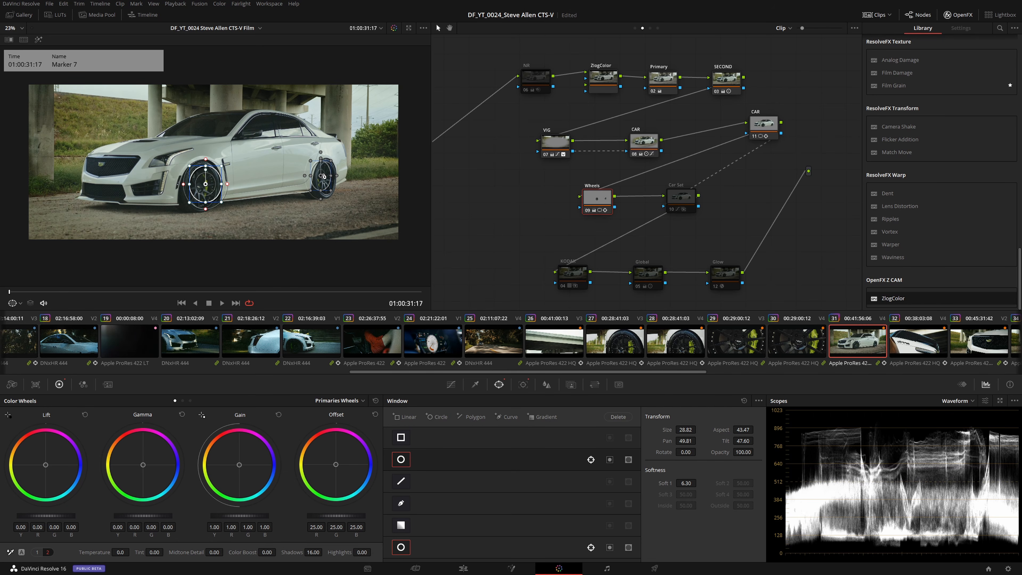
pyautogui.moveTo(320, 176); pyautogui.dragTo(323, 177)
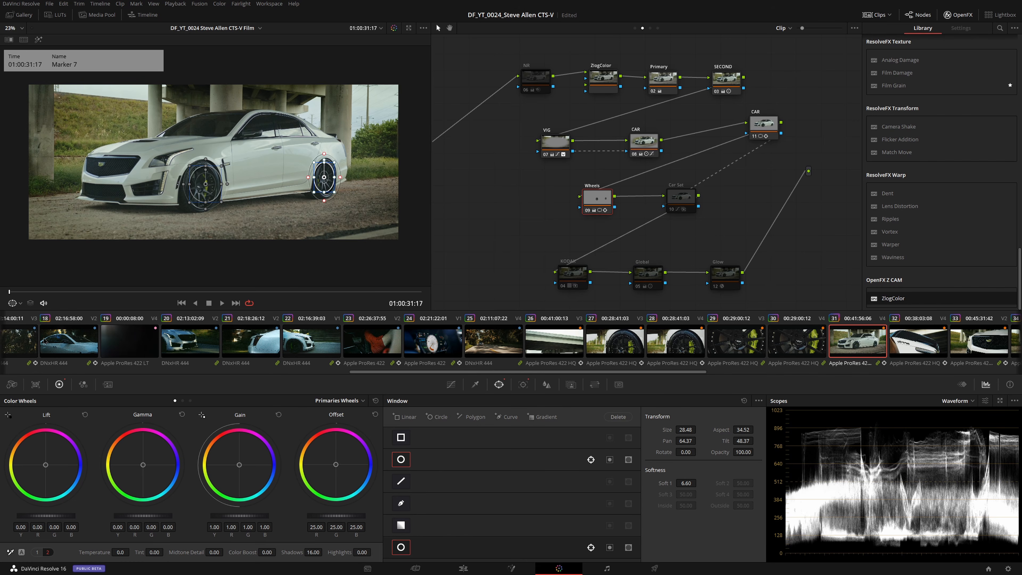
# Step: Compare the front wheel up close with the Wheels node repeatedly switched off and on
pyautogui.scroll(3, 246, 201)
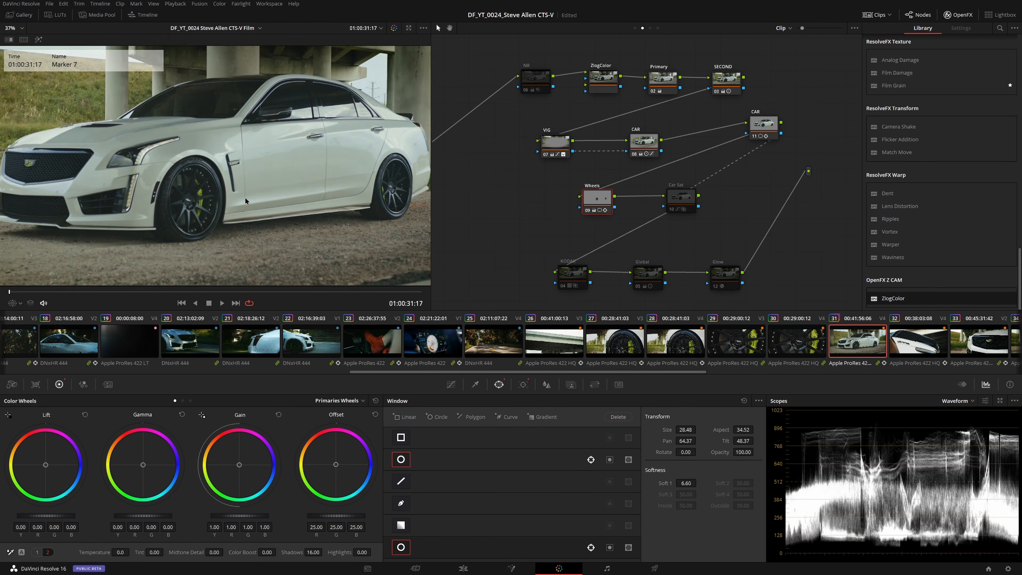
pyautogui.scroll(3, 246, 200)
pyautogui.hotkey('ctrl', 'd')
pyautogui.hotkey('ctrl', 'd')
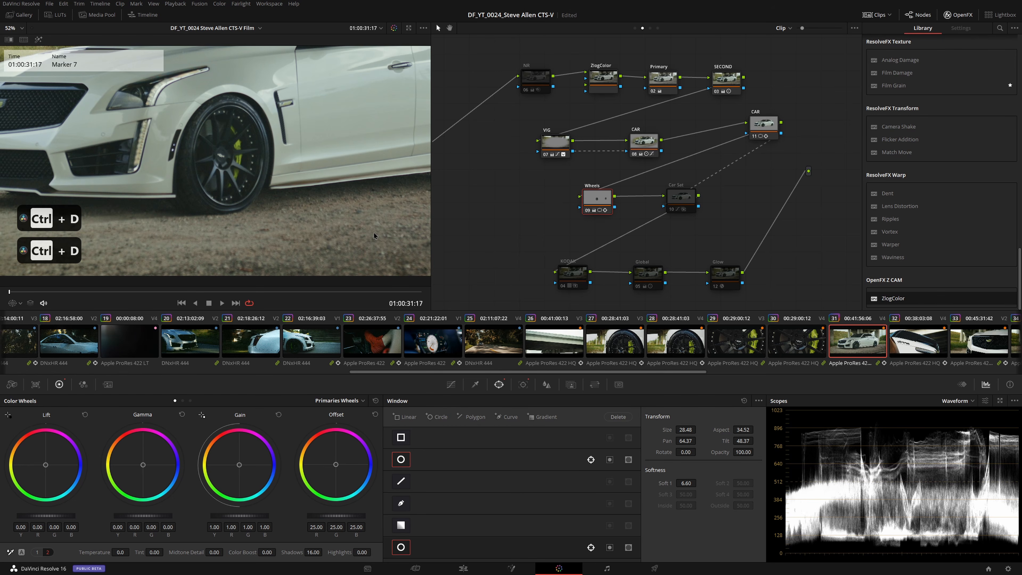
pyautogui.hotkey('ctrl', 'd')
pyautogui.hotkey('ctrl', 'd')
pyautogui.hotkey('ctrl', 'd')
pyautogui.hotkey('ctrl', 'd')
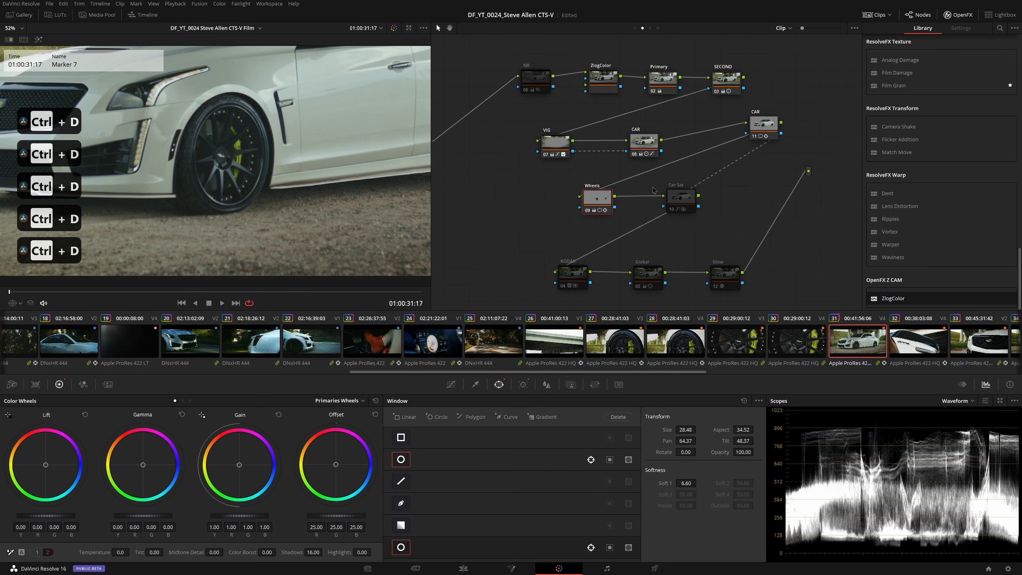
# Step: Enable the Car Sat node, nudge it closer to the Wheels node and show its Hue Vs Sat curve
pyautogui.scroll(-3, 349, 130)
pyautogui.moveTo(680, 197); pyautogui.dragTo(667, 199)
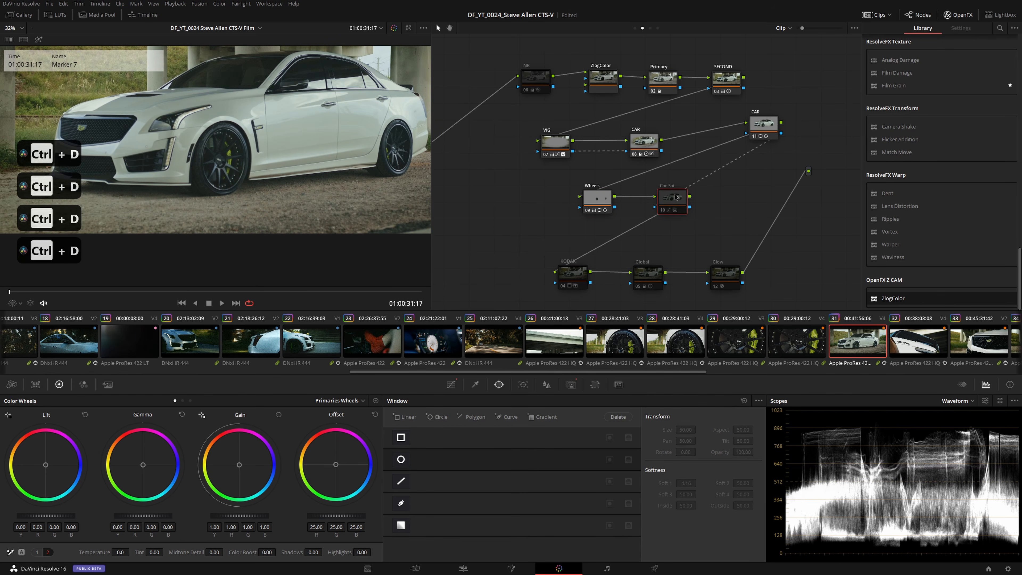
pyautogui.hotkey('ctrl', 'd')
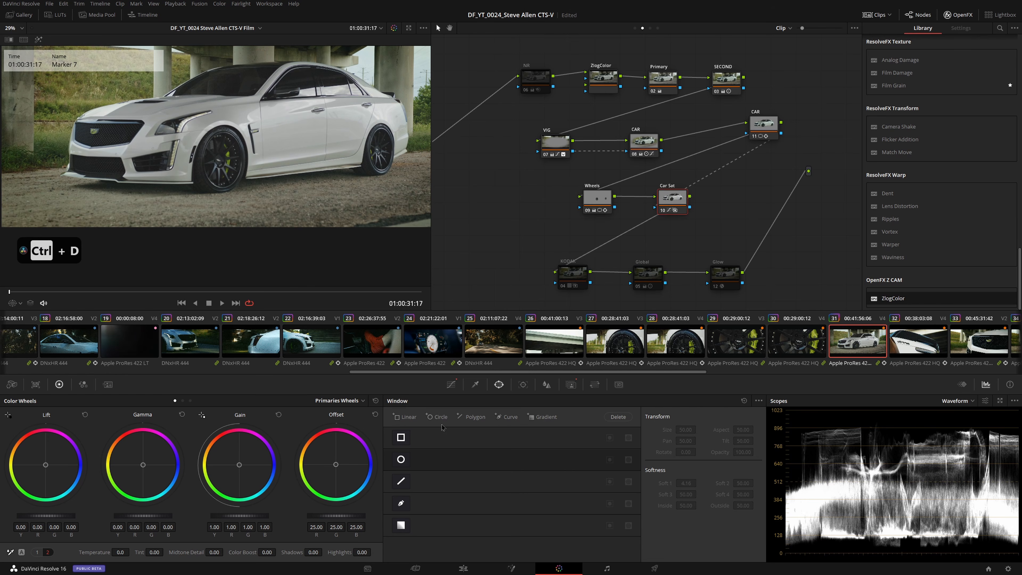
pyautogui.click(451, 385)
pyautogui.click(720, 401)
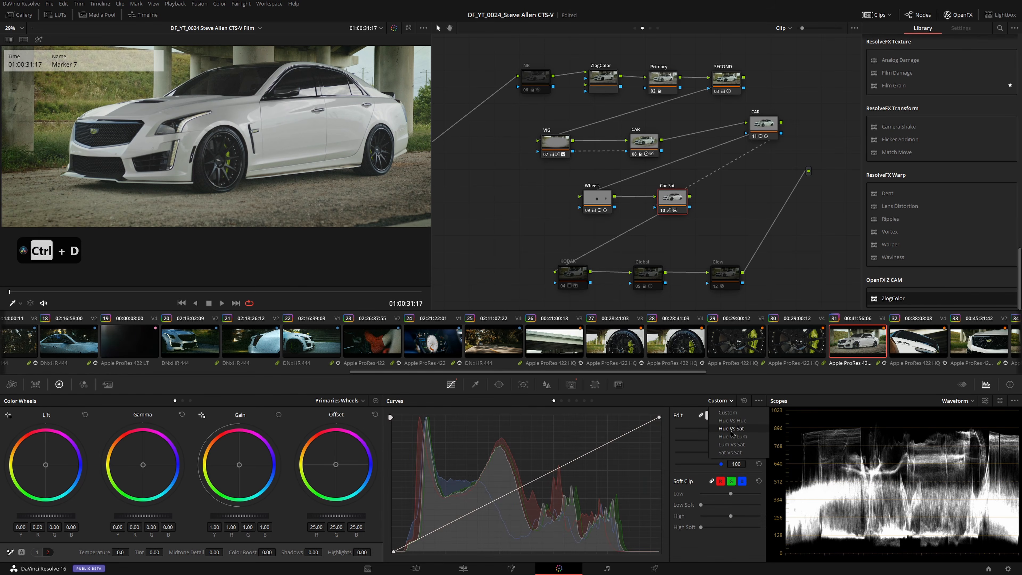
pyautogui.click(731, 429)
pyautogui.moveTo(271, 107); pyautogui.dragTo(251, 141)
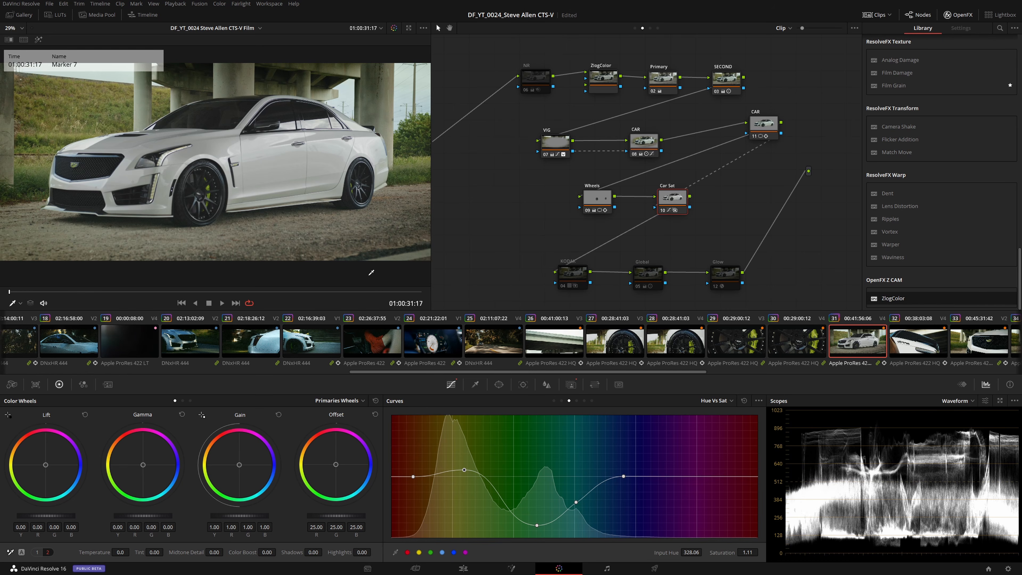
# Step: Compare the car with the Car Sat node off and on, and examine the node's Lum Vs Sat curve
pyautogui.hotkey('ctrl', 'd')
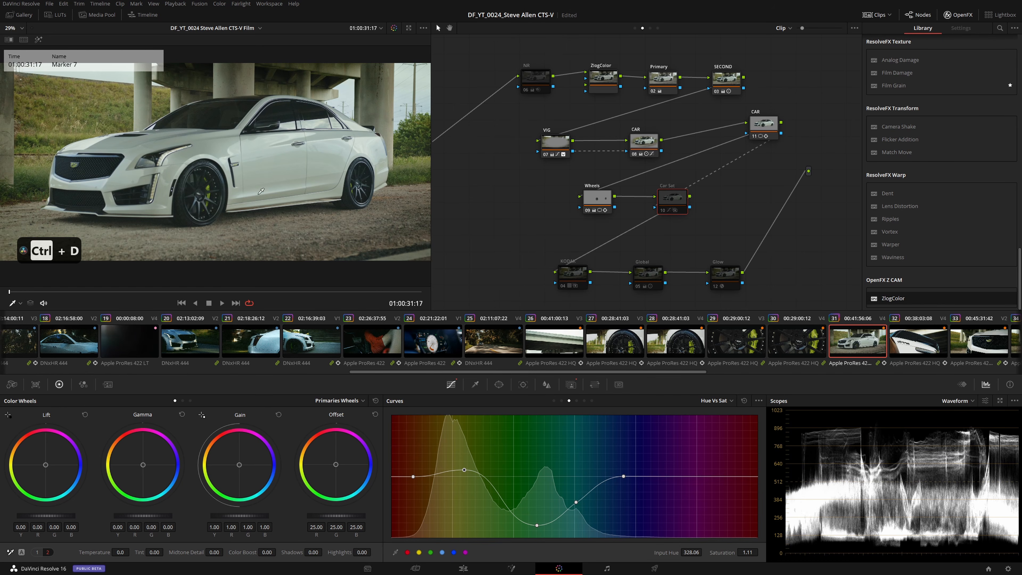
pyautogui.hotkey('ctrl', 'd')
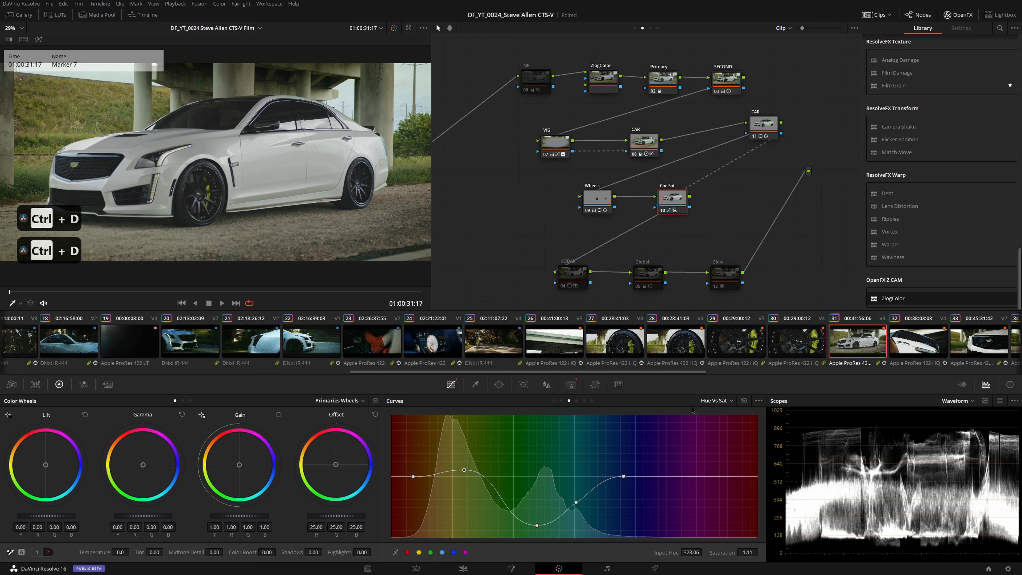
pyautogui.click(713, 400)
pyautogui.click(617, 407)
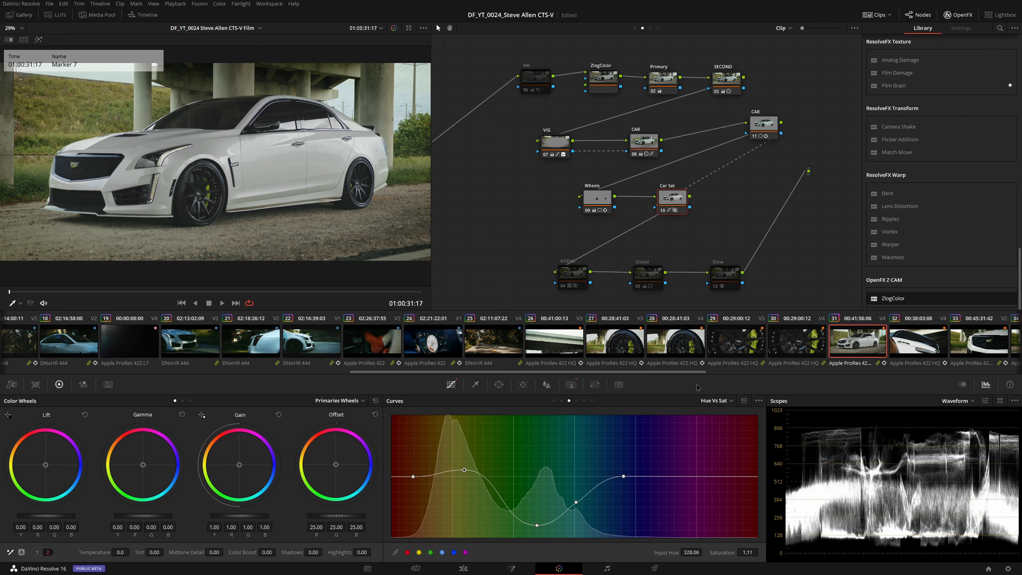
pyautogui.click(715, 401)
pyautogui.click(741, 450)
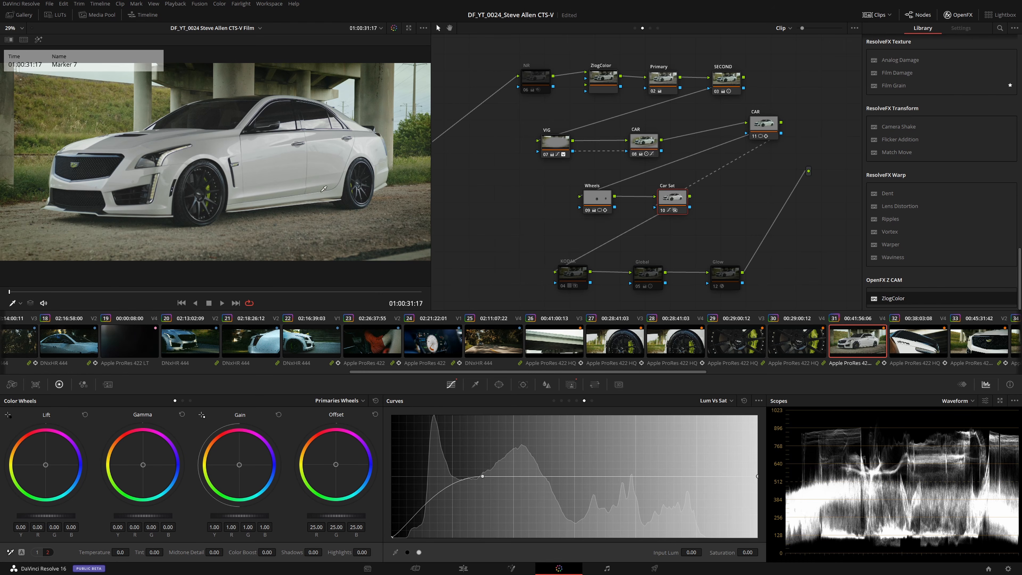
# Step: Enable the KODAK node and show its key output gain
pyautogui.click(573, 275)
pyautogui.hotkey('ctrl', 'd')
pyautogui.scroll(-1, 242, 165)
pyautogui.scroll(-1, 242, 165)
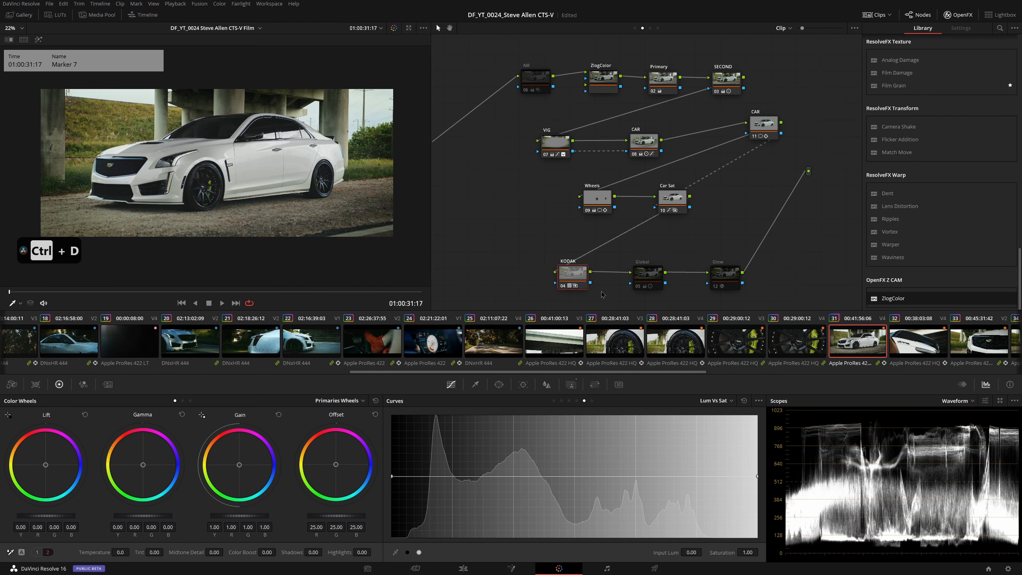
pyautogui.moveTo(574, 279); pyautogui.dragTo(570, 278)
pyautogui.click(576, 385)
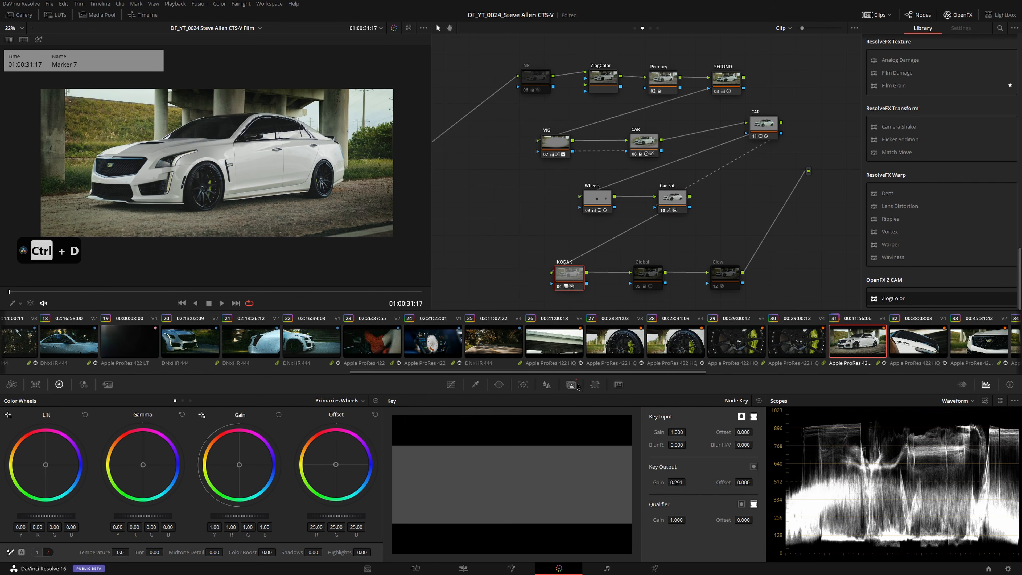
# Step: Enable the Global and Glow nodes that follow KODAK at the end of the chain
pyautogui.moveTo(652, 277); pyautogui.dragTo(661, 281)
pyautogui.hotkey('ctrl', 'd')
pyautogui.click(728, 276)
pyautogui.hotkey('ctrl', 'd')
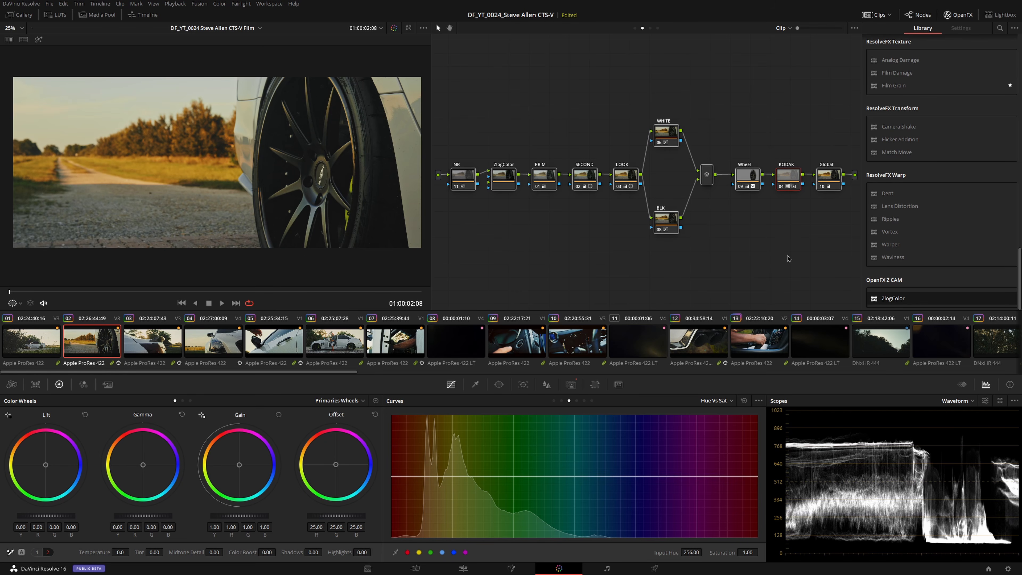
# Step: Disable all of clip 02's nodes, and re-enable only the ZlogColor and PRIM nodes
pyautogui.hotkey('ctrl', 'd')
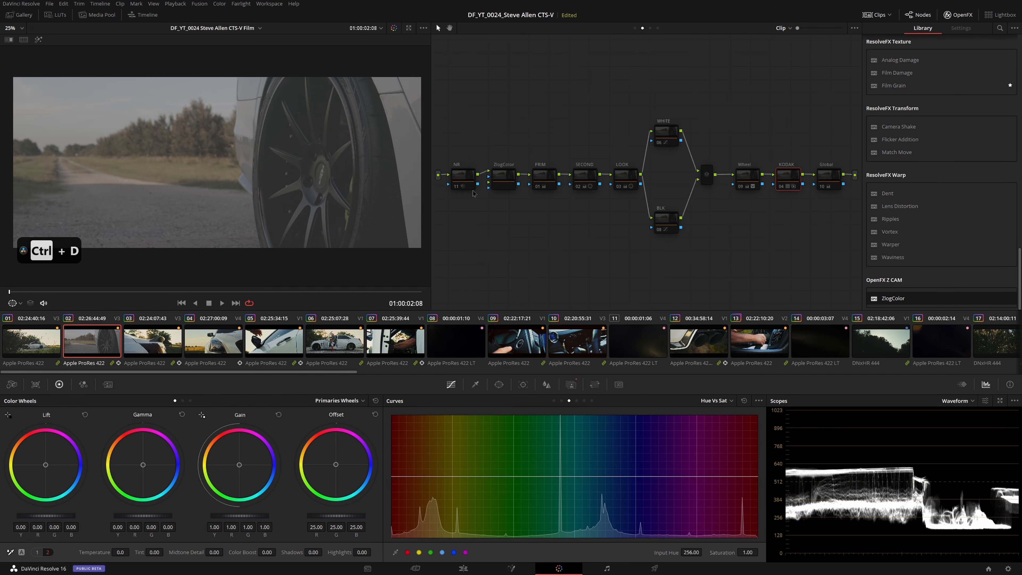
pyautogui.click(503, 178)
pyautogui.hotkey('ctrl', 'd')
pyautogui.click(539, 179)
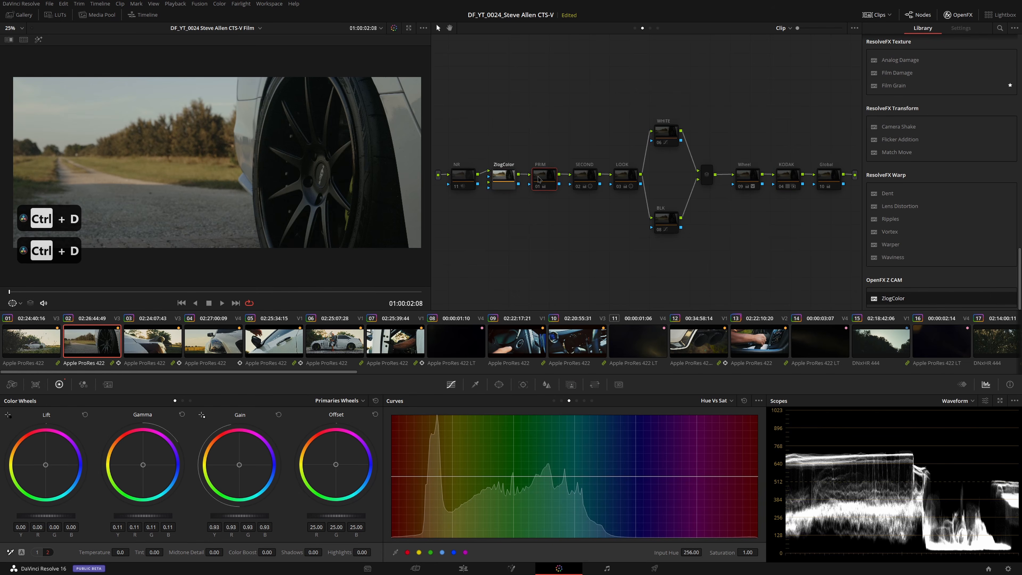
pyautogui.hotkey('ctrl', 'd')
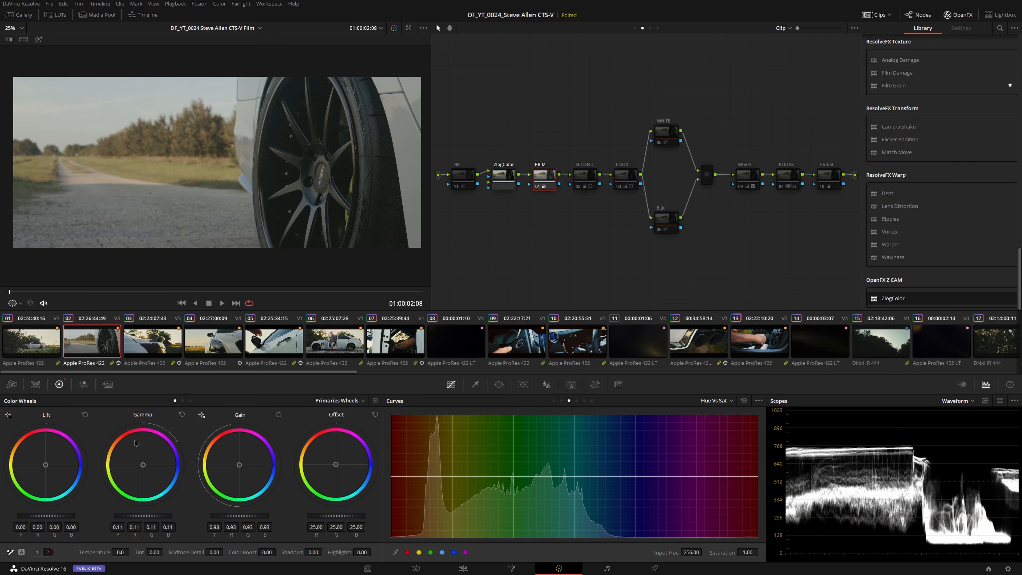
# Step: Enable the SECOND node and examine its color boost, shadows and highlights as well as its contrast, pivot and saturation settings
pyautogui.click(579, 187)
pyautogui.hotkey('ctrl', 'd')
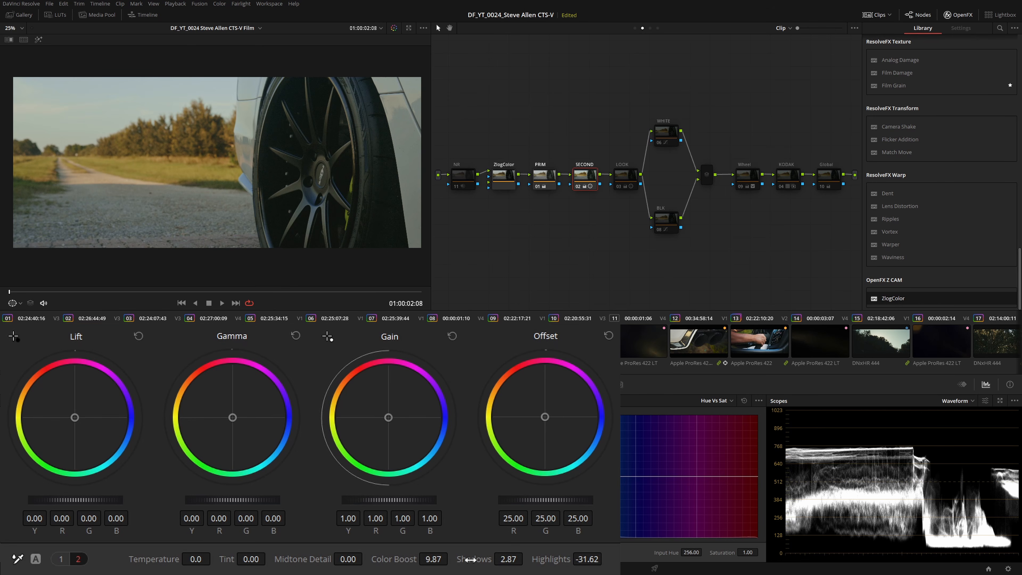
pyautogui.click(61, 559)
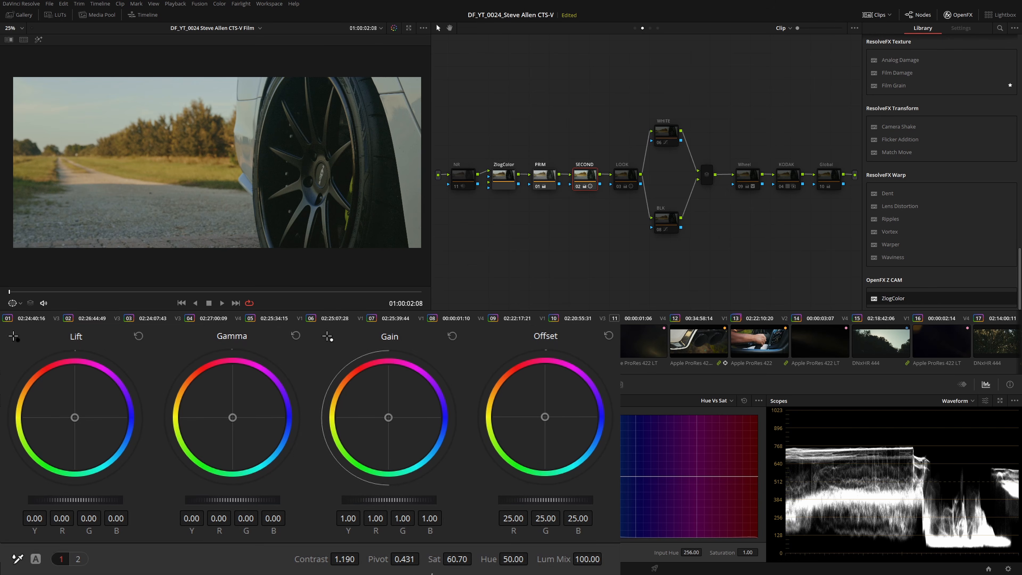
# Step: Enable the LOOK node and examine its gain and contrast as well as its shadows and highlights settings
pyautogui.click(625, 179)
pyautogui.hotkey('ctrl', 'd')
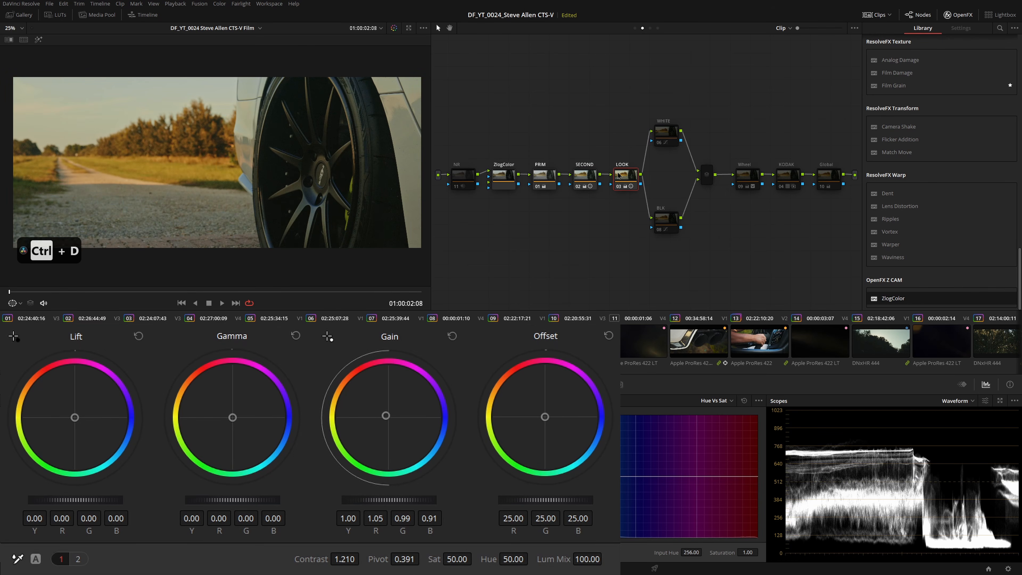
pyautogui.moveTo(626, 178); pyautogui.dragTo(626, 176)
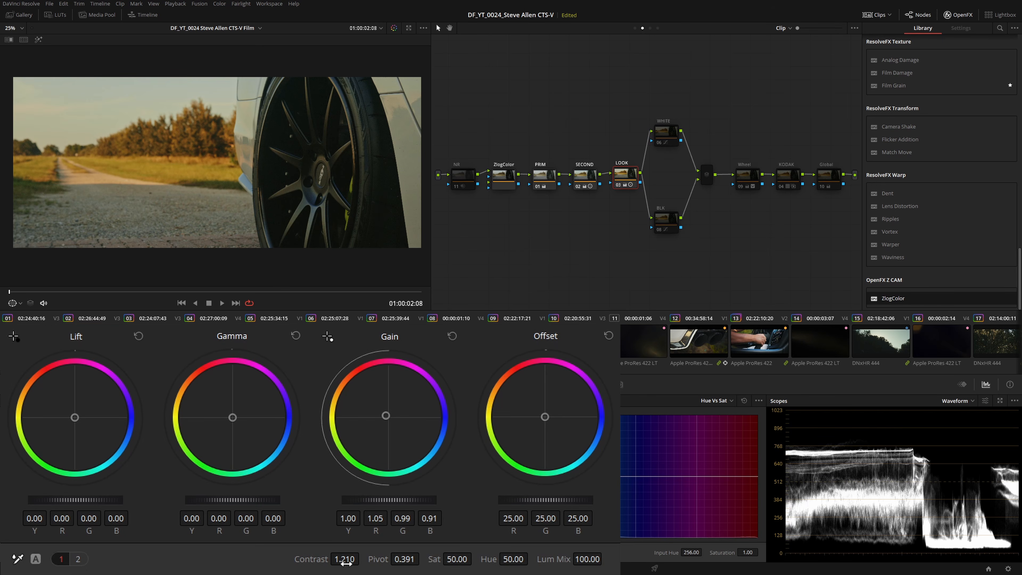
pyautogui.click(76, 560)
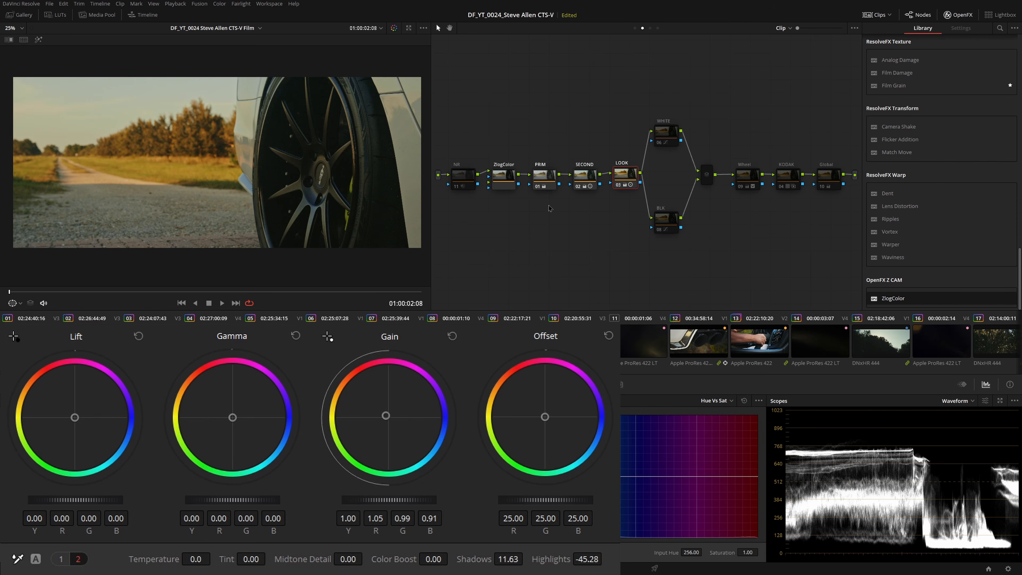
# Step: Enable the WHITE and BLK nodes and the mixer joining them, and review both nodes' Hue Vs Sat curves
pyautogui.click(663, 138)
pyautogui.hotkey('ctrl', 'd')
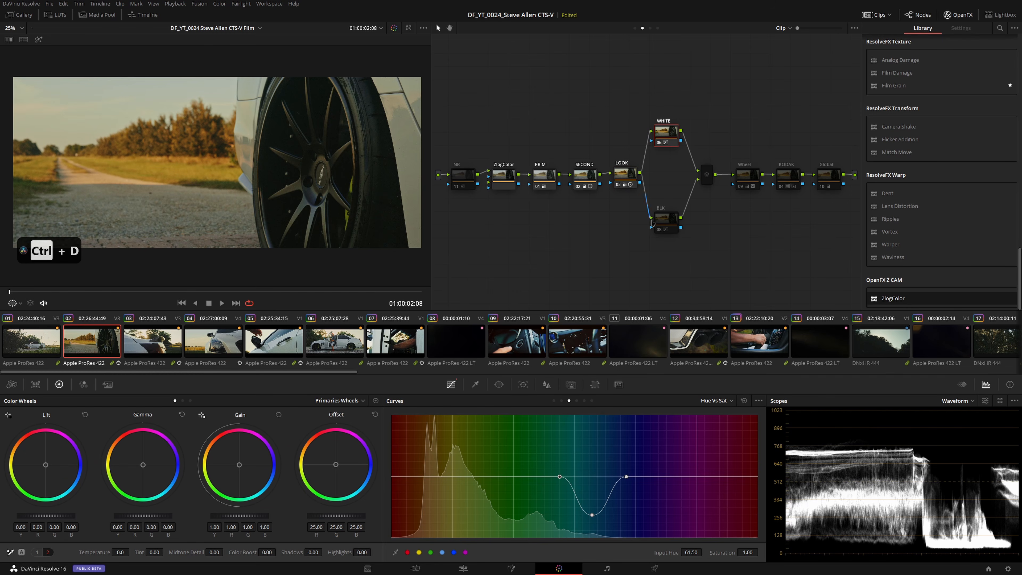
pyautogui.click(666, 223)
pyautogui.hotkey('ctrl', 'd')
pyautogui.click(708, 178)
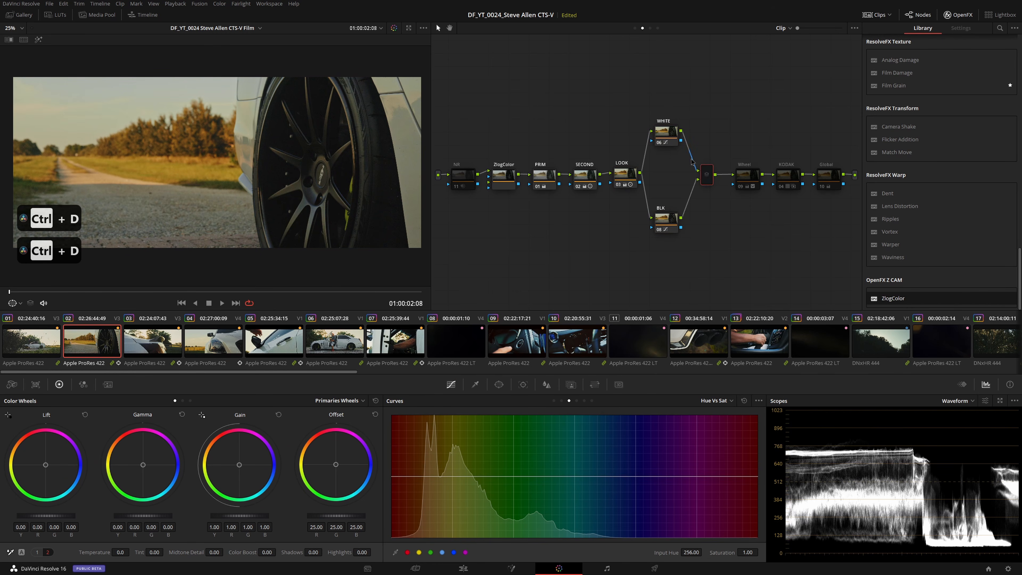
pyautogui.hotkey('ctrl', 'd')
pyautogui.moveTo(666, 136); pyautogui.dragTo(669, 136)
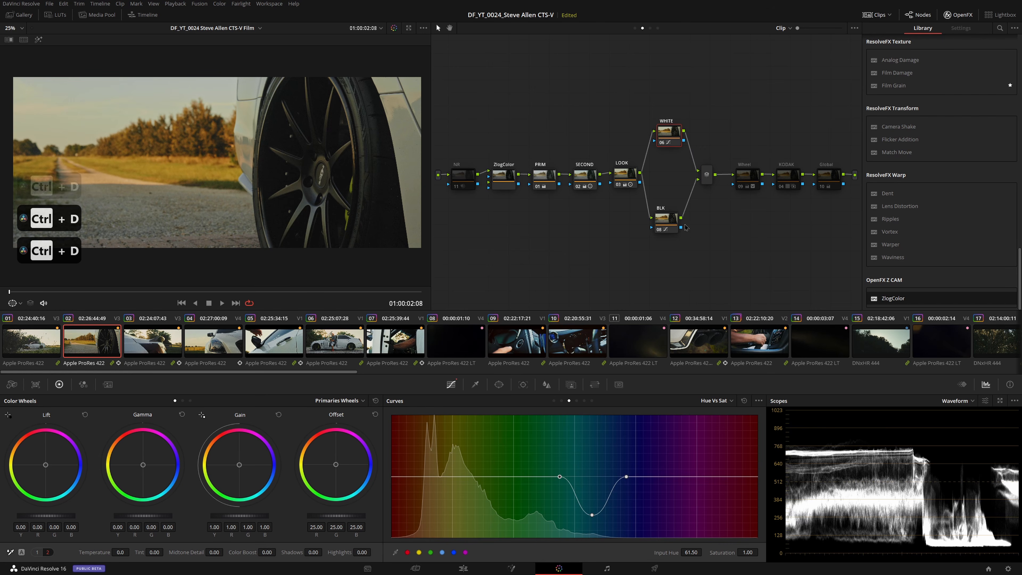
pyautogui.click(663, 231)
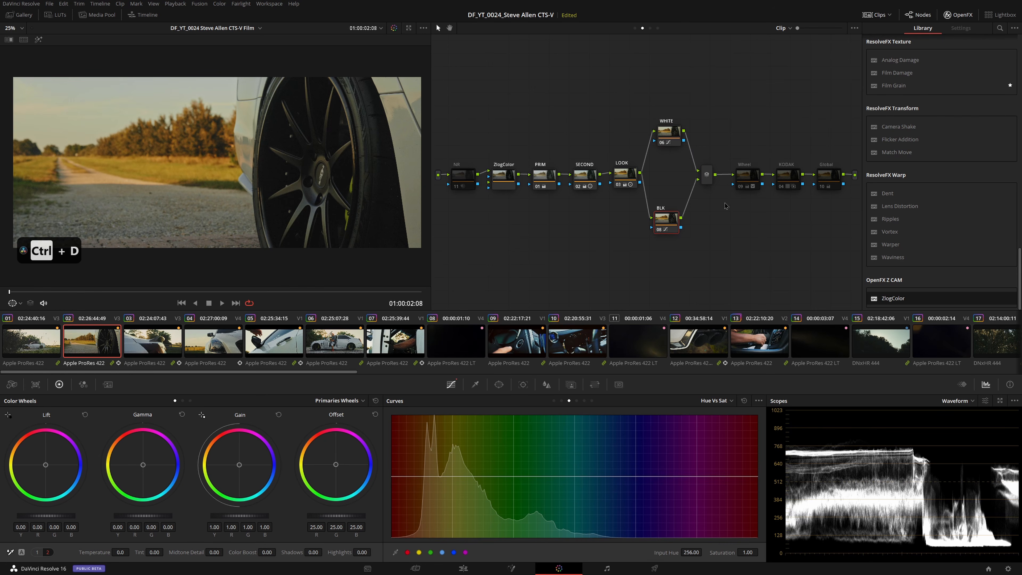
# Step: Enable the Wheel node and examine its circular power window around the wheel and its contrast and pivot settings
pyautogui.click(744, 180)
pyautogui.moveTo(744, 180); pyautogui.dragTo(737, 180)
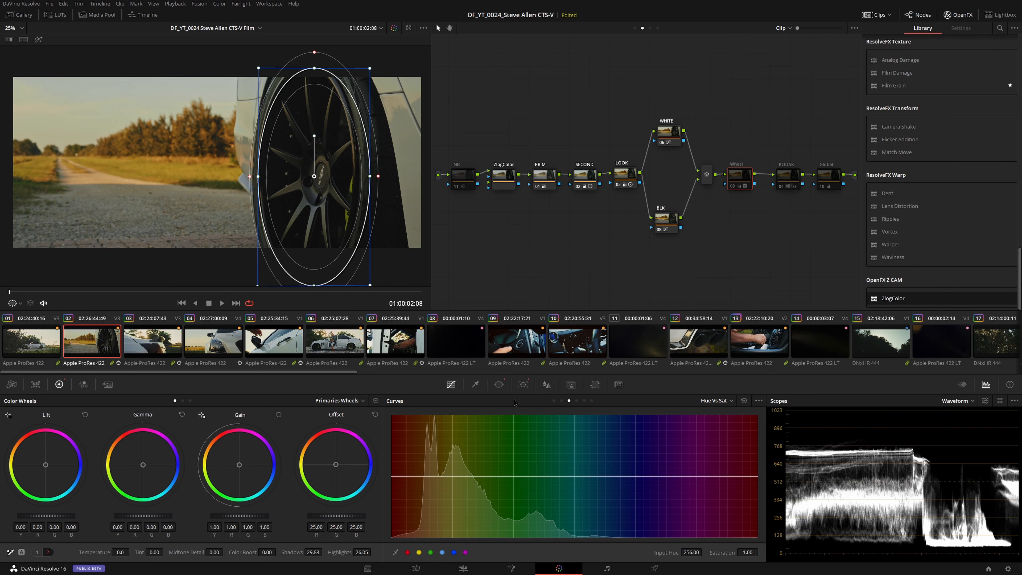
pyautogui.click(502, 387)
pyautogui.hotkey('ctrl', 'd')
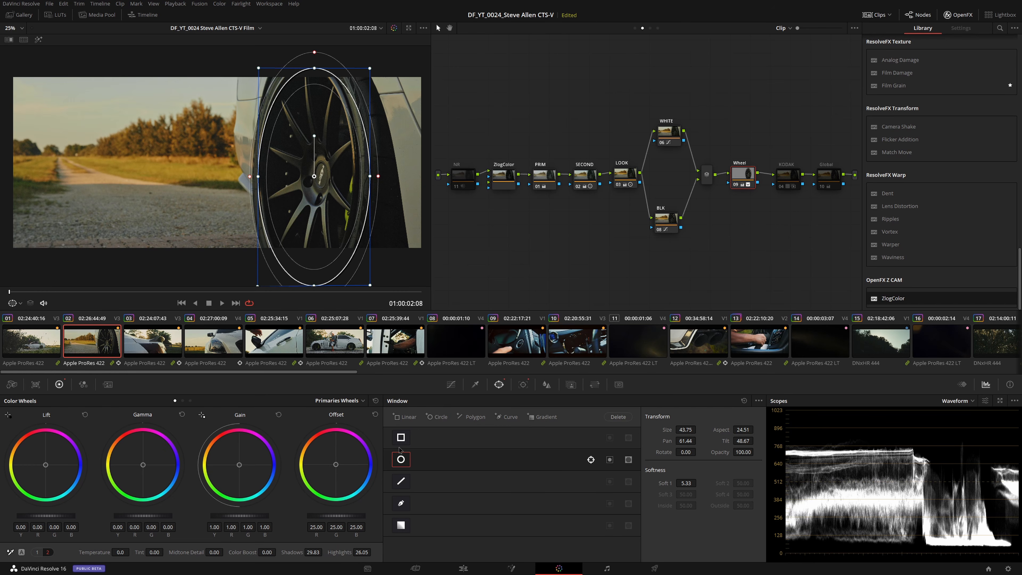
pyautogui.click(37, 552)
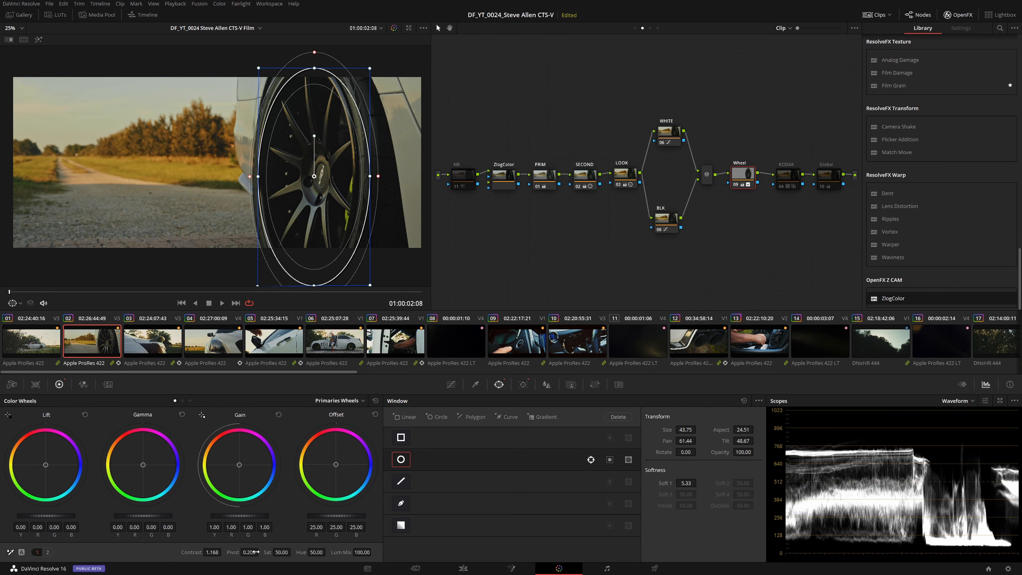
# Step: Check the Wheel node's Hue Vs Sat curve and compare the wheel with the node off and on
pyautogui.click(451, 384)
pyautogui.click(717, 401)
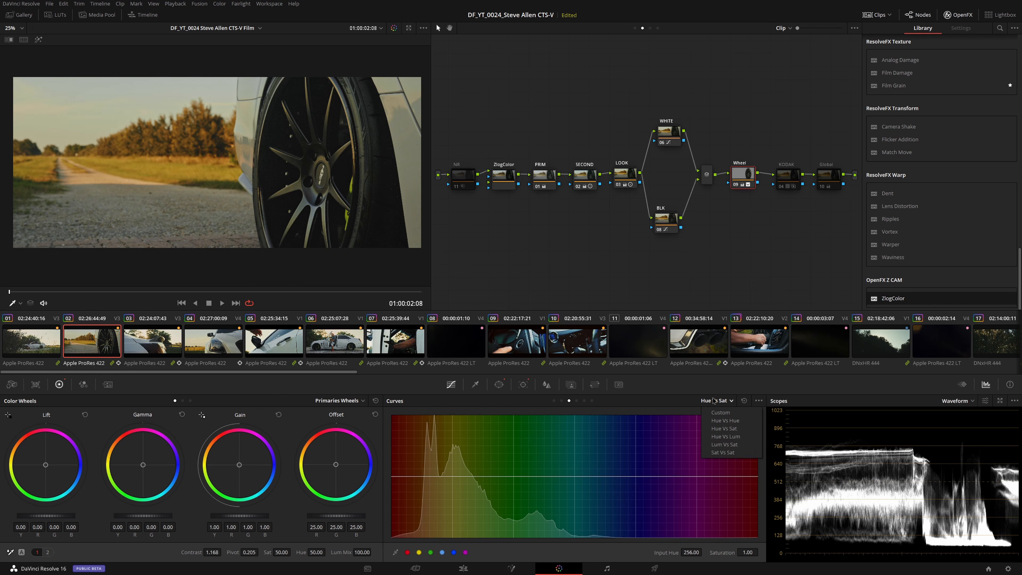
pyautogui.click(741, 179)
pyautogui.hotkey('ctrl', 'd')
pyautogui.hotkey('ctrl', 'd')
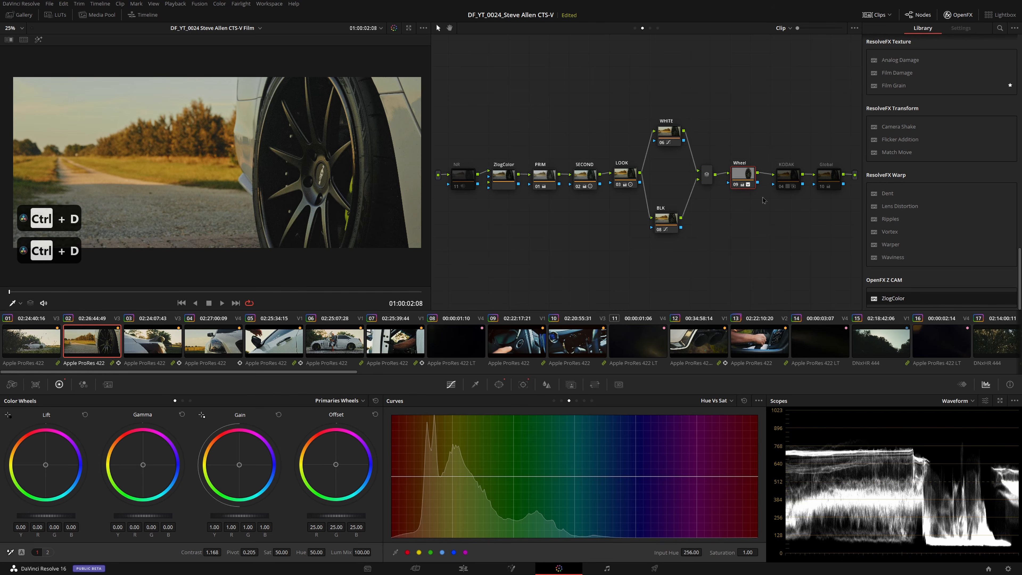
# Step: Track the Wheel node's power window forward through clip 02, and return to the clip's first frame
pyautogui.click(499, 384)
pyautogui.click(523, 385)
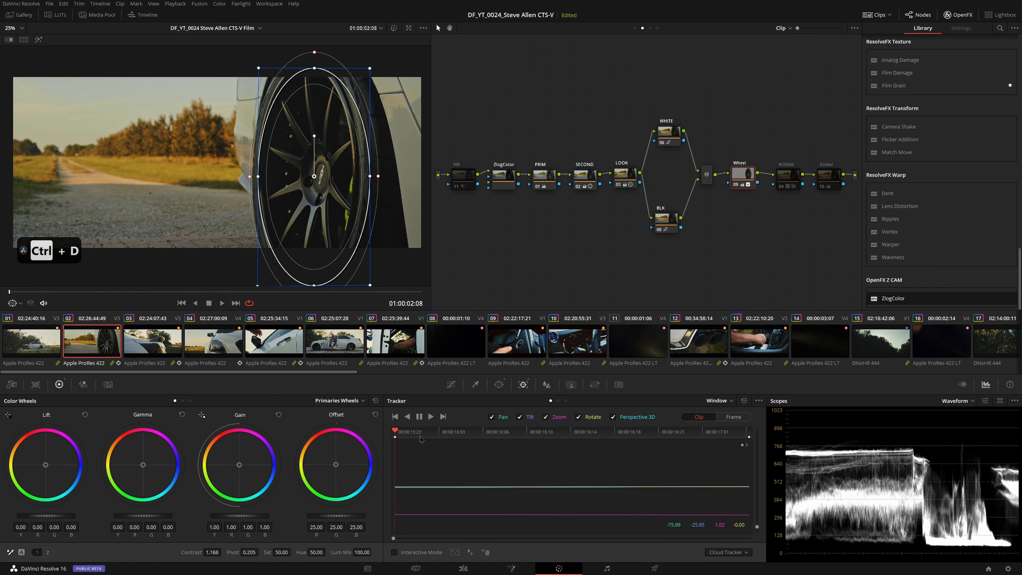
pyautogui.hotkey('ctrl', 't')
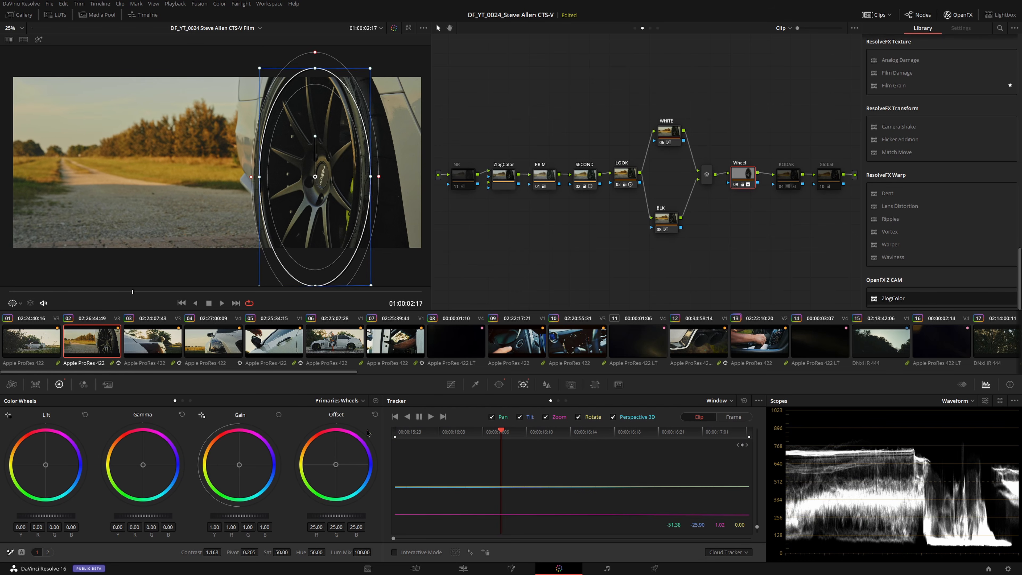
pyautogui.press('Up')
# Step: Enable the KODAK and Global nodes at the end of clip 02's node chain
pyautogui.click(779, 185)
pyautogui.hotkey('ctrl', 'd')
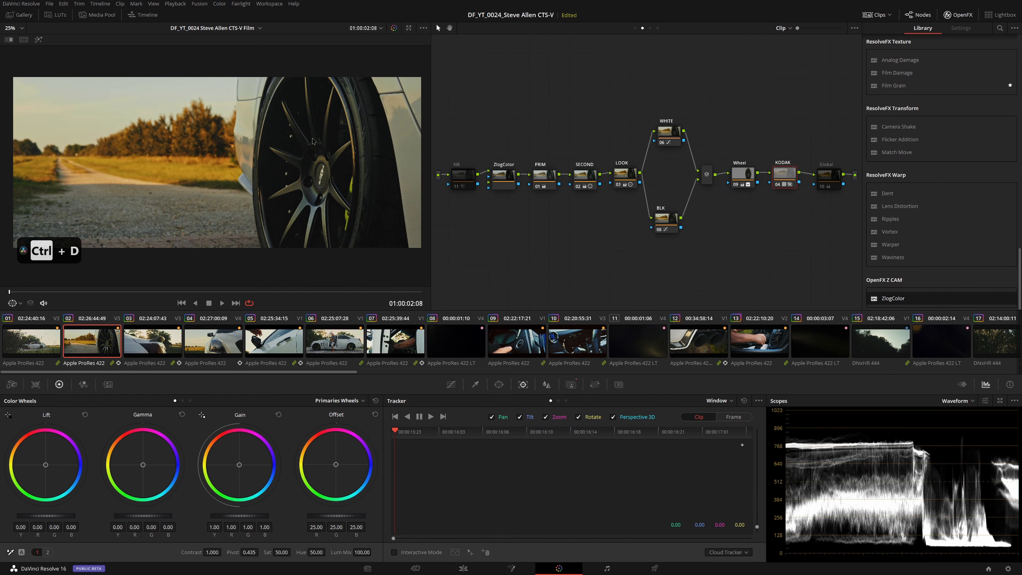
pyautogui.click(821, 186)
pyautogui.hotkey('ctrl', 'd')
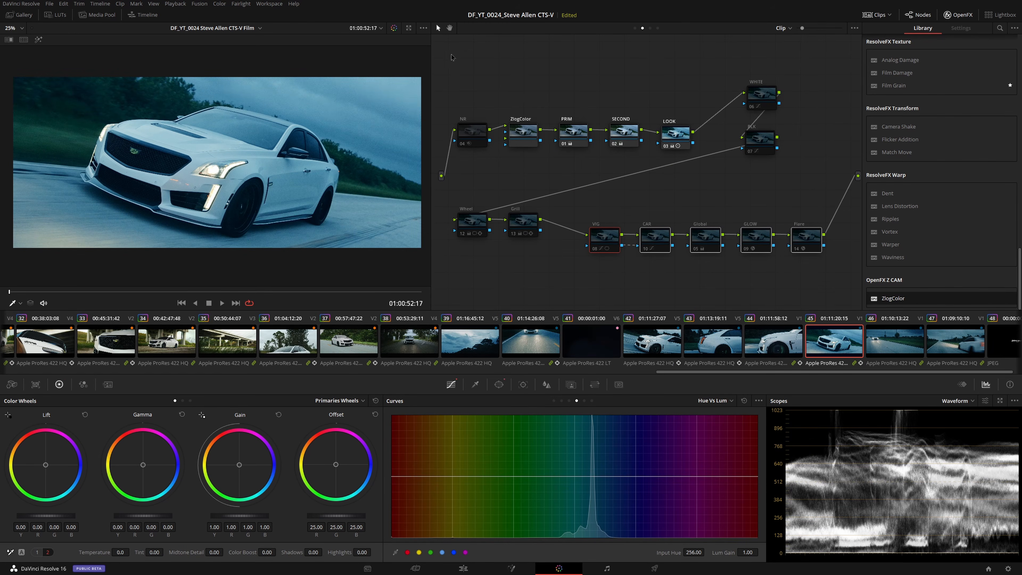
# Step: Bypass clip 45's whole grade to compare the graded car shot with the original log footage
pyautogui.moveTo(451, 54); pyautogui.dragTo(794, 271)
pyautogui.click(551, 67)
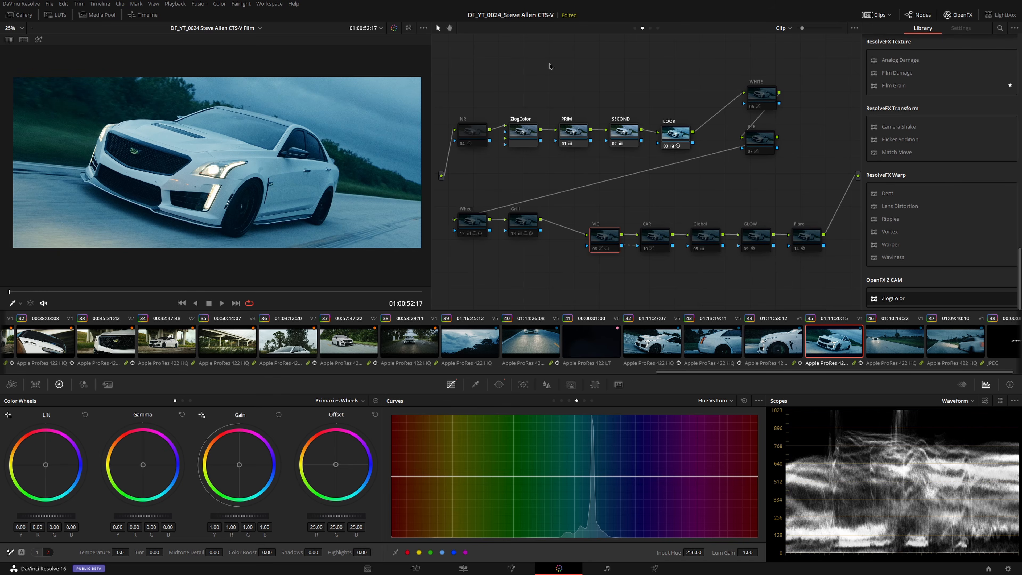
pyautogui.hotkey('shift', 'd')
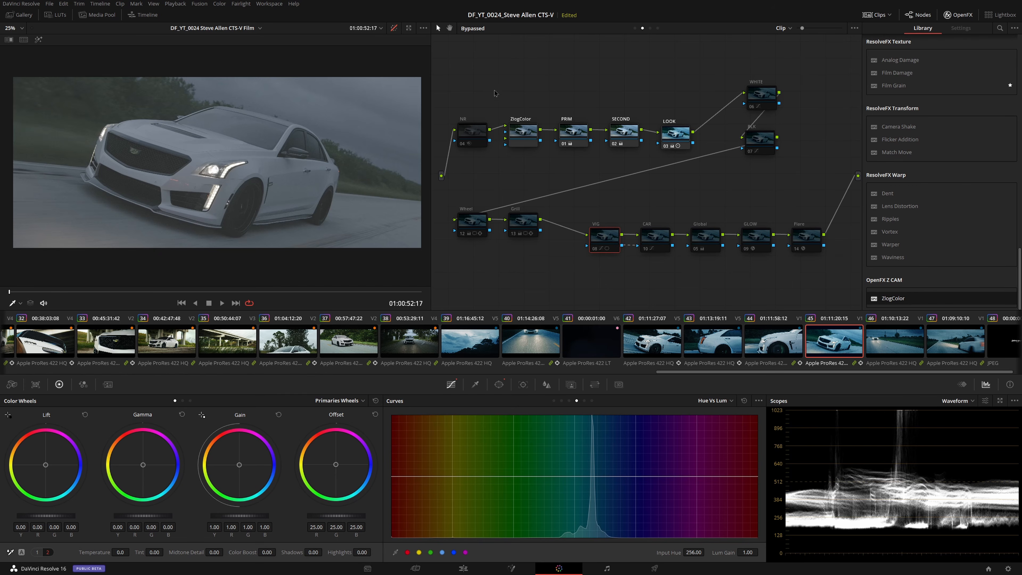
# Step: Select all of clip 45's nodes and disable them together
pyautogui.moveTo(458, 76); pyautogui.dragTo(811, 258)
pyautogui.hotkey('ctrl', 'd')
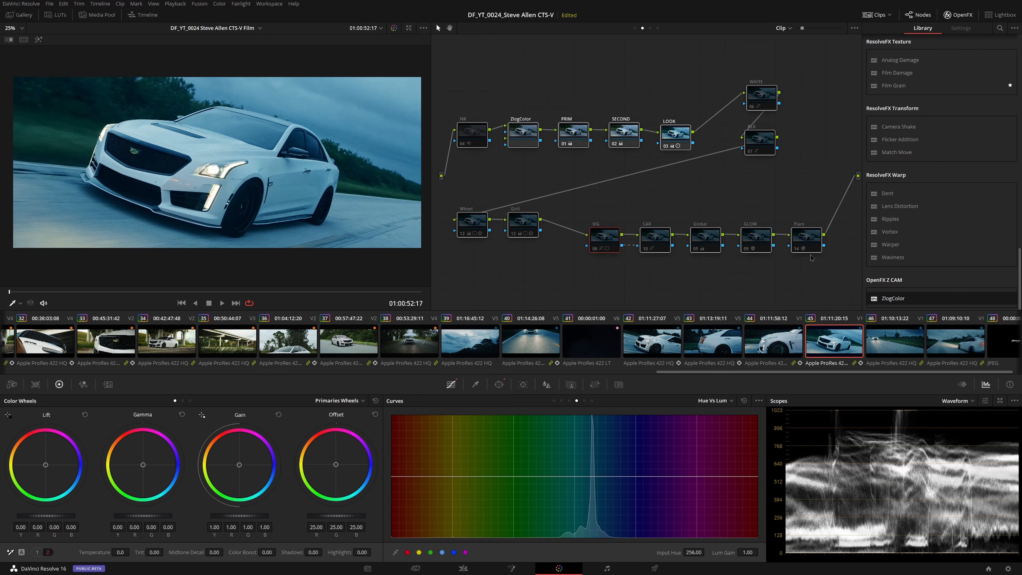
pyautogui.hotkey('ctrl', 'd')
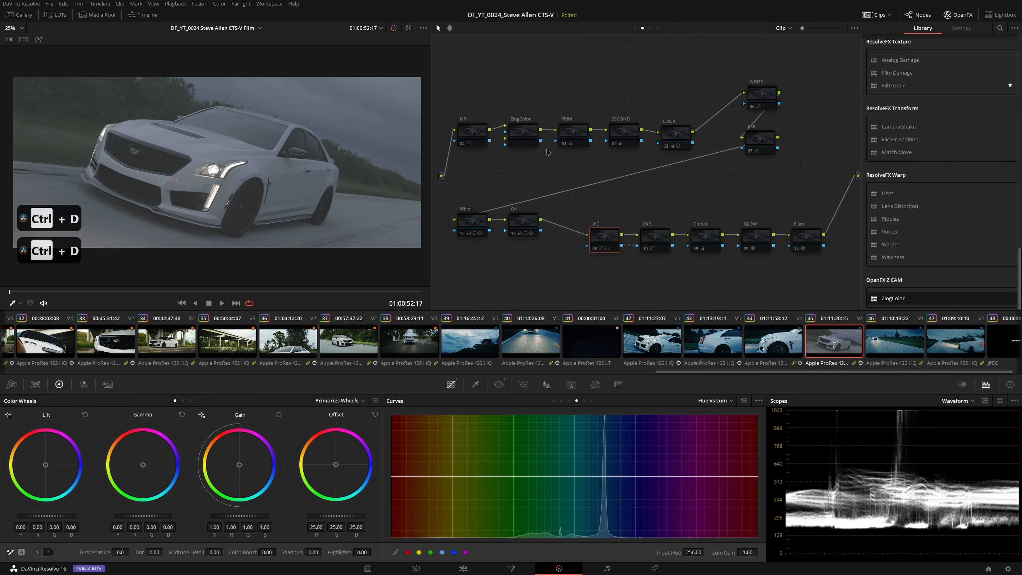
# Step: Enable the ZlogColor node and review its color space settings, and enable the PRIM node
pyautogui.click(523, 131)
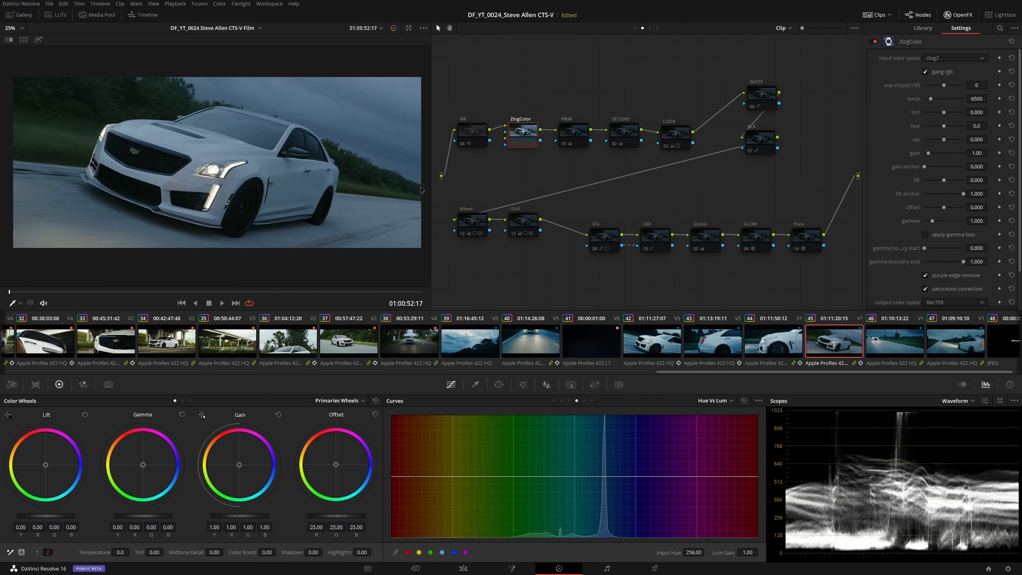
pyautogui.scroll(-2, 929, 248)
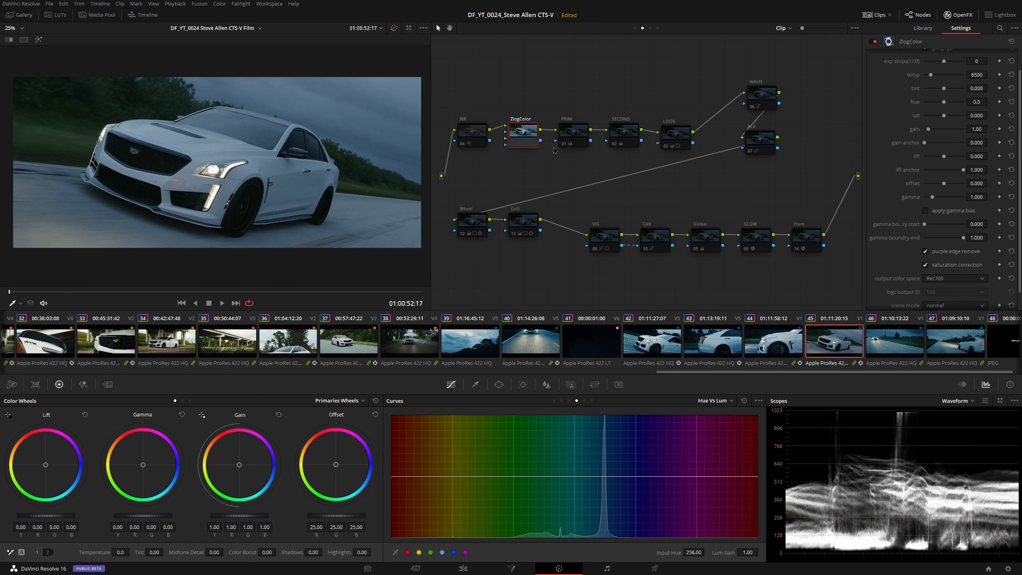
pyautogui.click(572, 134)
pyautogui.hotkey('ctrl', 'd')
pyautogui.hotkey('ctrl', 'd')
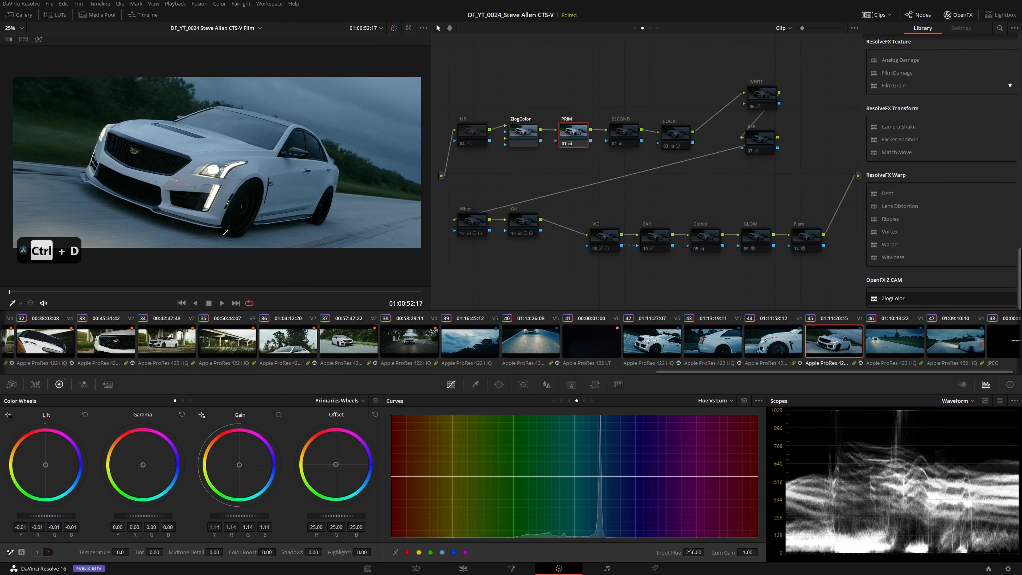
# Step: Enable the SECOND node and examine its temperature and tint settings as well as its contrast and saturation settings
pyautogui.hotkey('shift', "'")
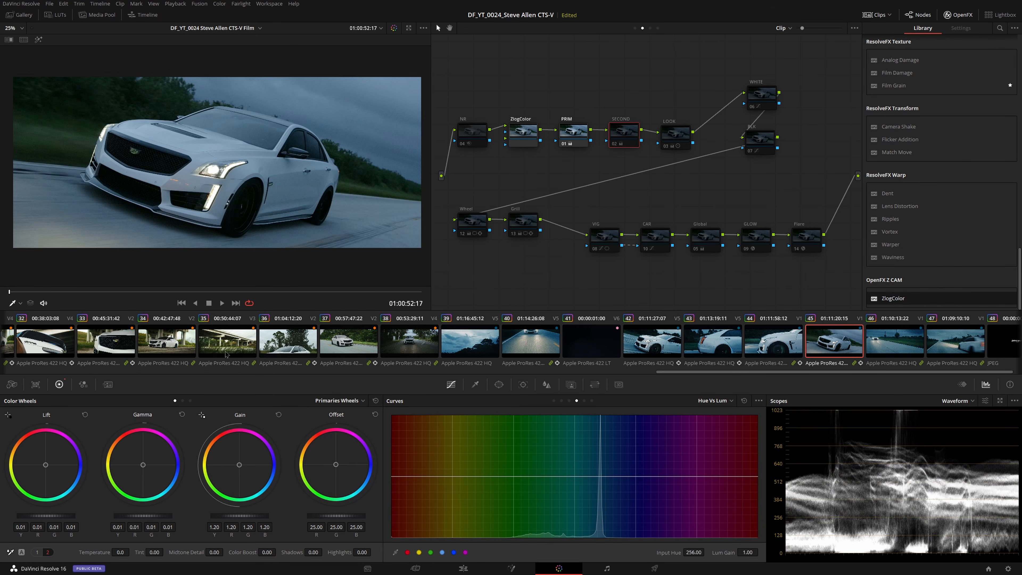
pyautogui.hotkey('ctrl', 'd')
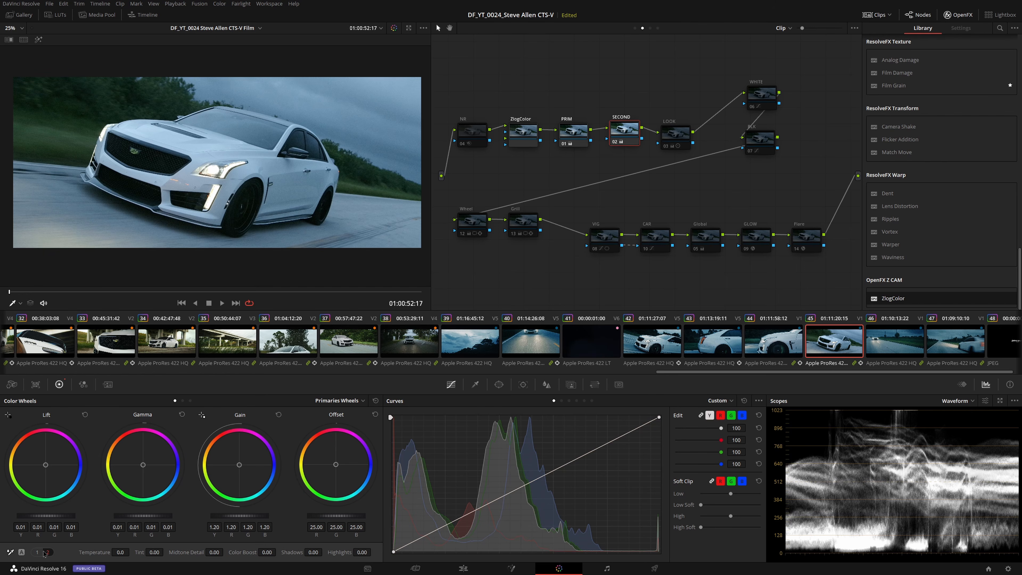
pyautogui.click(38, 552)
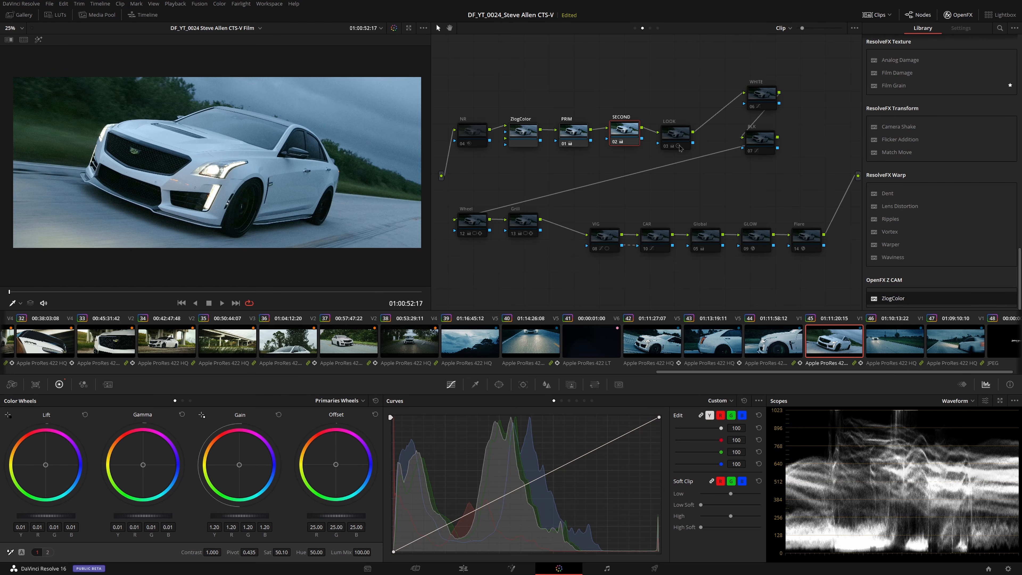
# Step: Enable the LOOK node and examine its lift, gain and contrast as well as its shadows and highlights settings
pyautogui.moveTo(680, 148); pyautogui.dragTo(682, 128)
pyautogui.hotkey('ctrl', 'd')
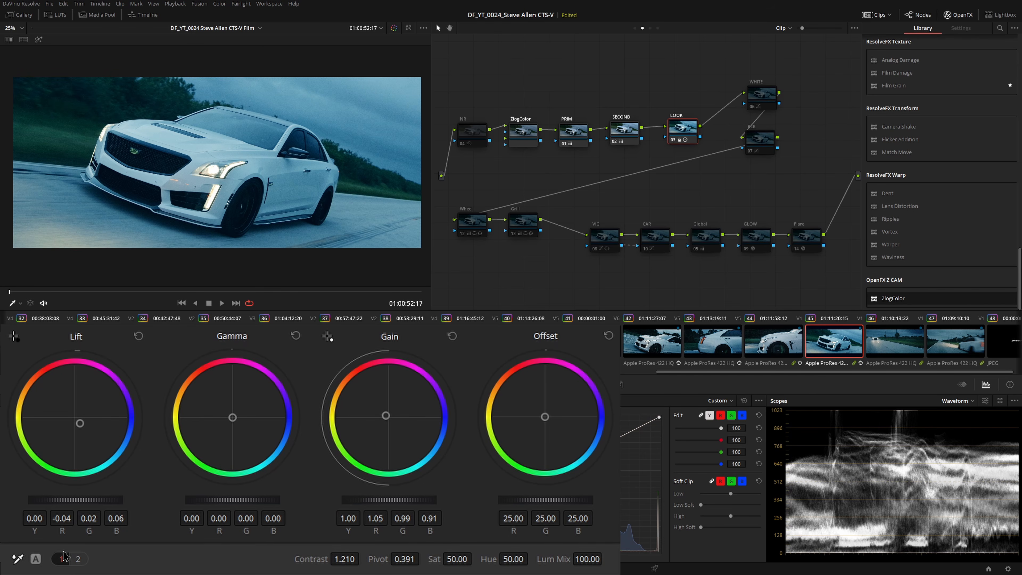
pyautogui.click(78, 558)
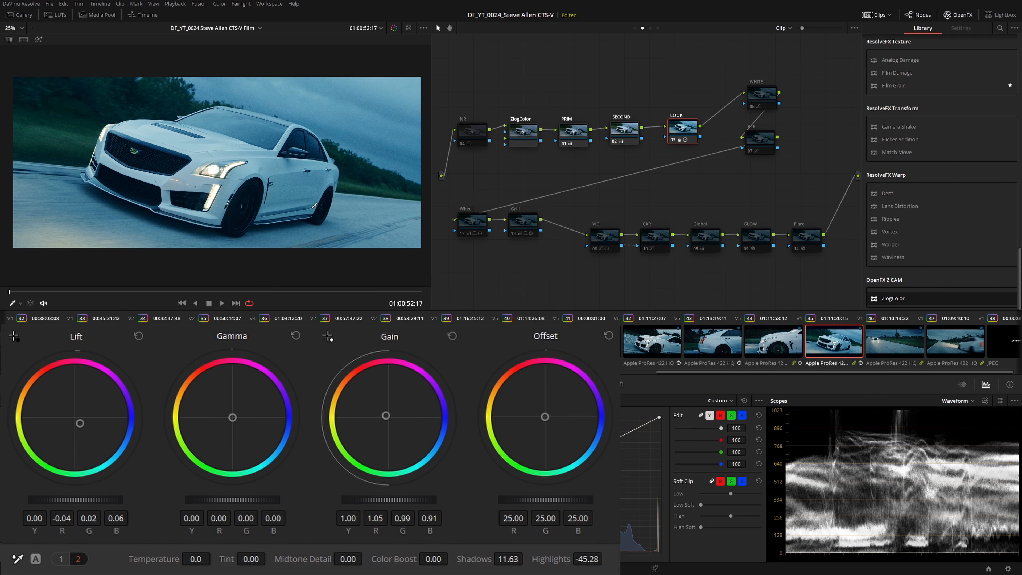
# Step: Move the WHITE and BLK nodes slightly apart in the node graph and enable both
pyautogui.moveTo(766, 94); pyautogui.dragTo(755, 89)
pyautogui.hotkey('ctrl', 'd')
pyautogui.hotkey('ctrl', 'd')
pyautogui.hotkey('ctrl', 'd')
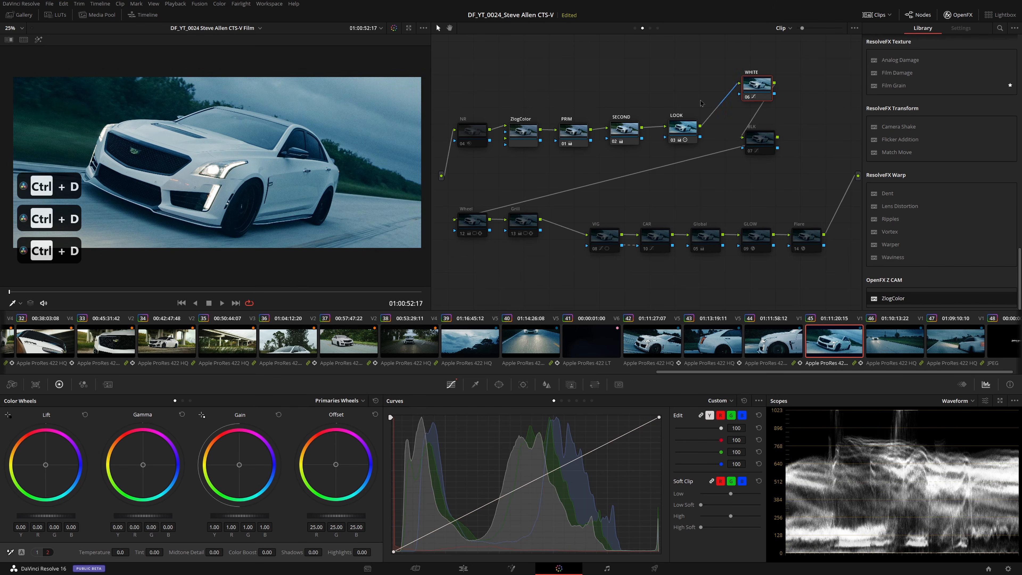
pyautogui.moveTo(769, 138); pyautogui.dragTo(761, 149)
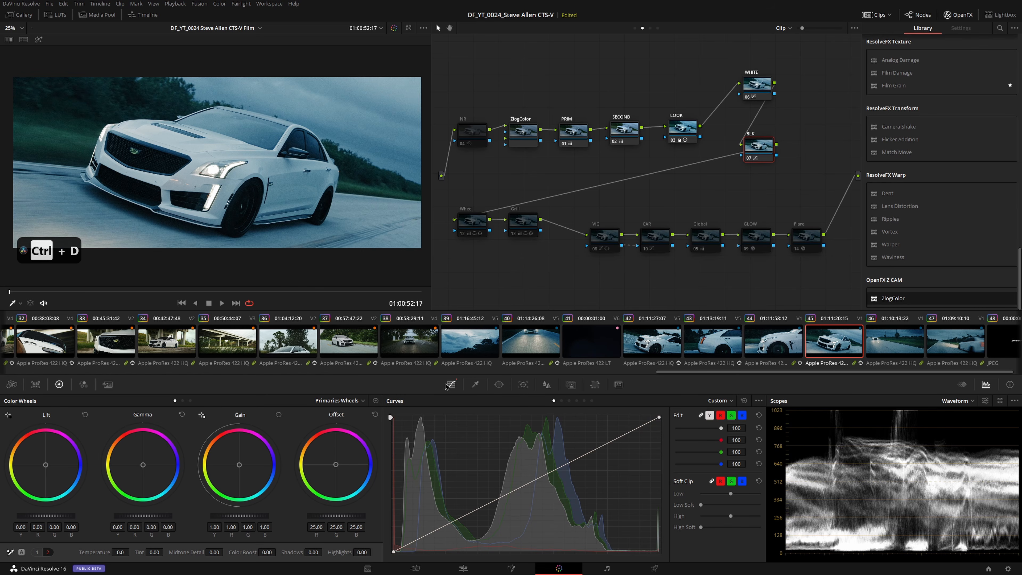
# Step: Review the Lum Vs Sat curves of the BLK and WHITE nodes and the WHITE node's Hue Vs Sat curve
pyautogui.click(724, 400)
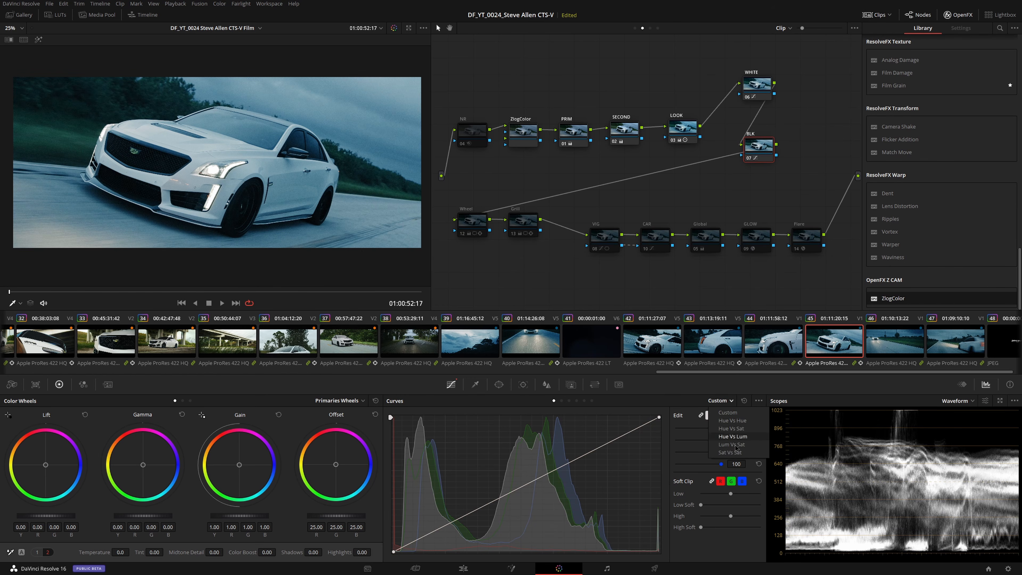
pyautogui.click(742, 448)
pyautogui.click(753, 89)
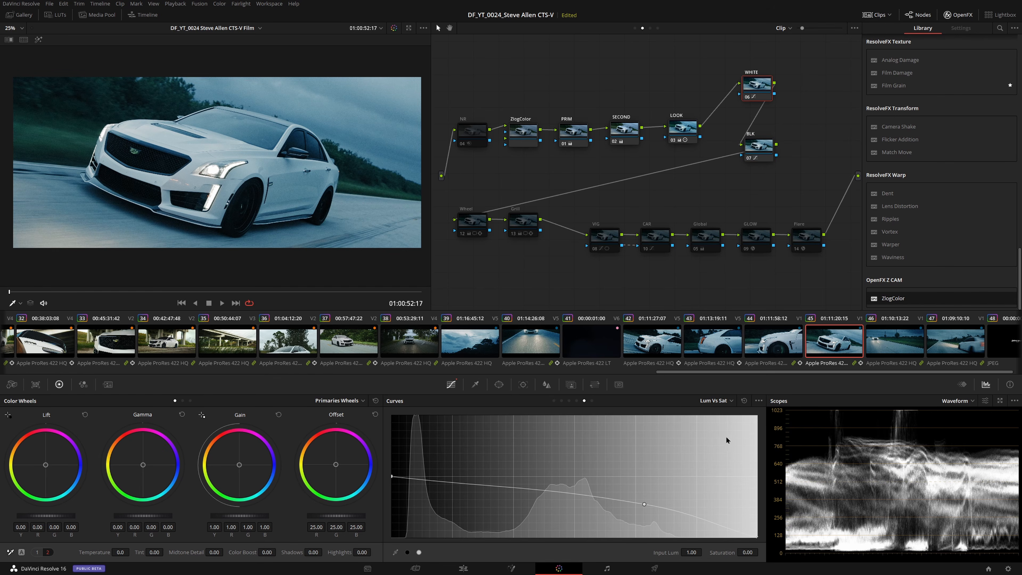
pyautogui.click(711, 404)
pyautogui.click(717, 420)
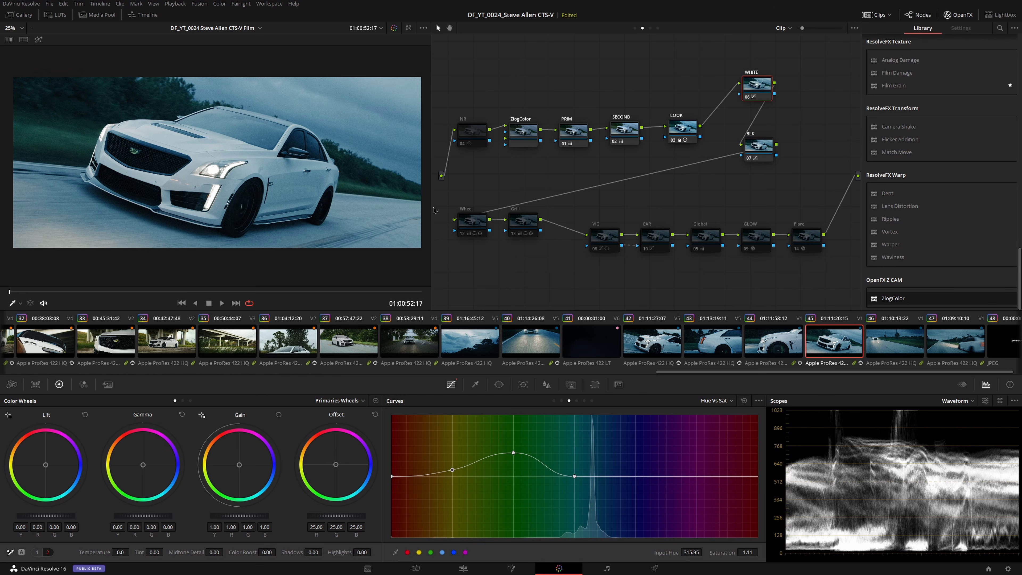
# Step: Enable the Wheel and Grill nodes
pyautogui.click(471, 220)
pyautogui.hotkey('ctrl', 'd')
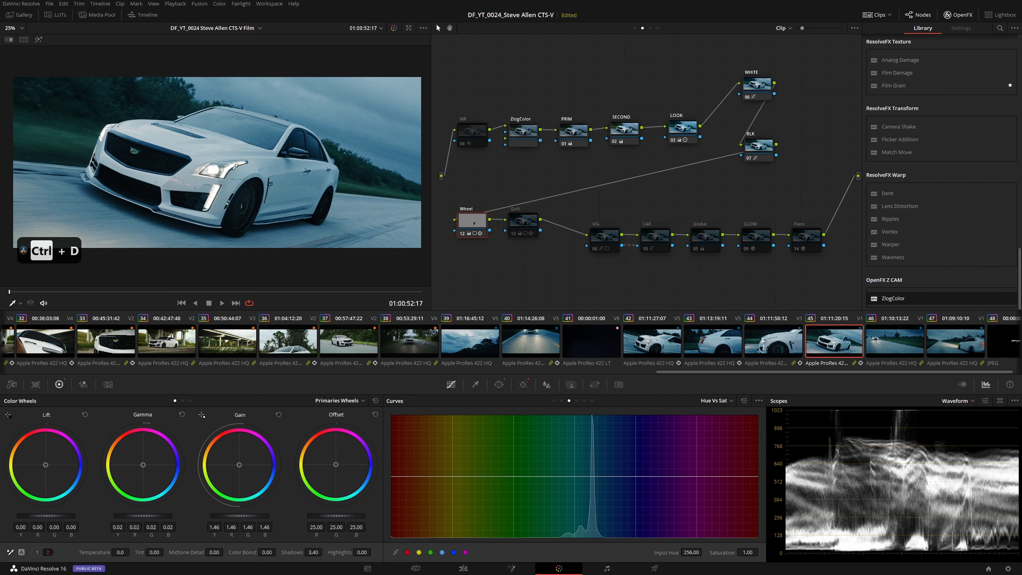
pyautogui.click(511, 233)
pyautogui.hotkey('ctrl', 'd')
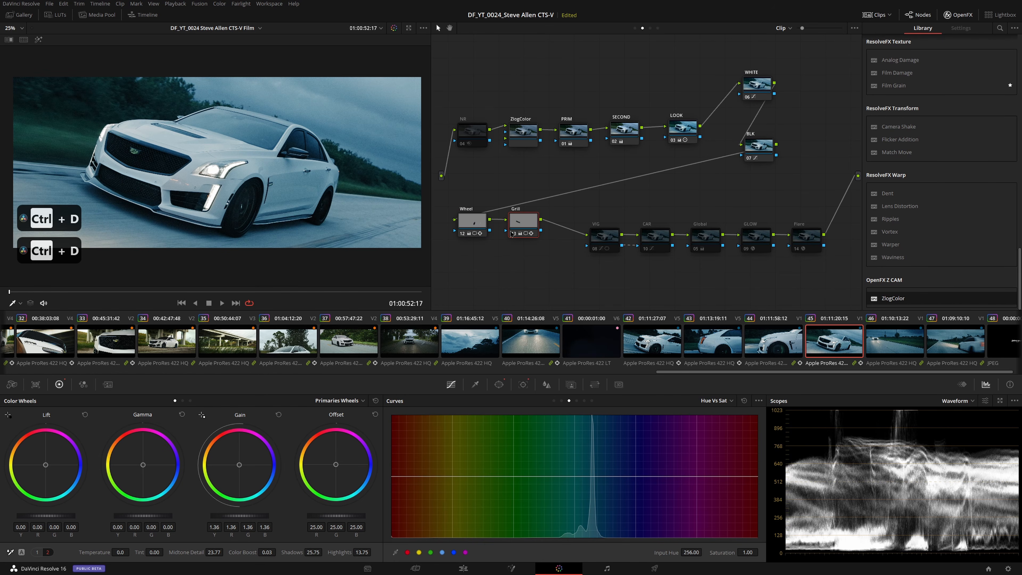
# Step: Show the power window overlay and inspect the windows around the car's lower grille and wheels
pyautogui.click(22, 303)
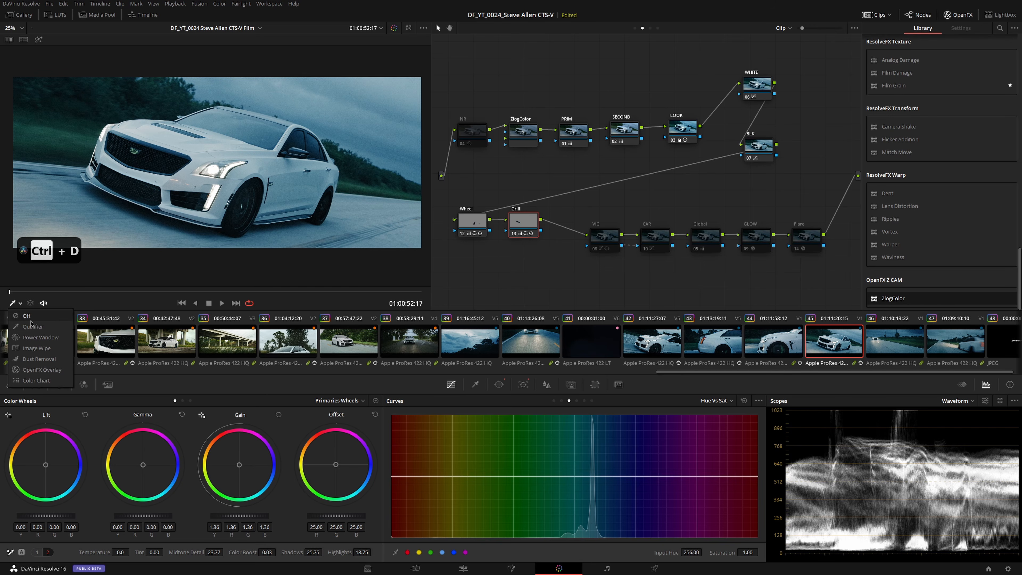
pyautogui.click(36, 342)
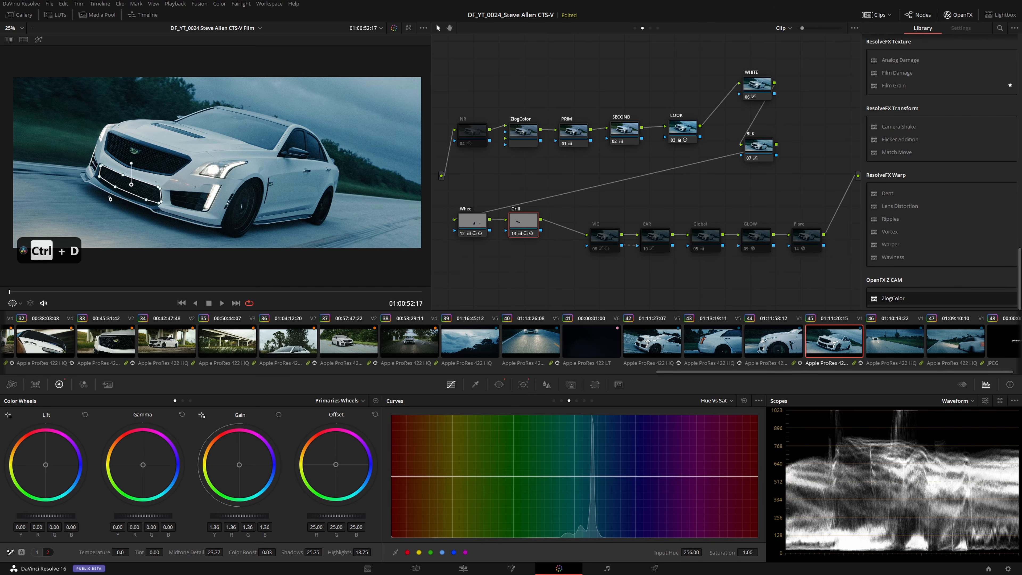
pyautogui.click(472, 220)
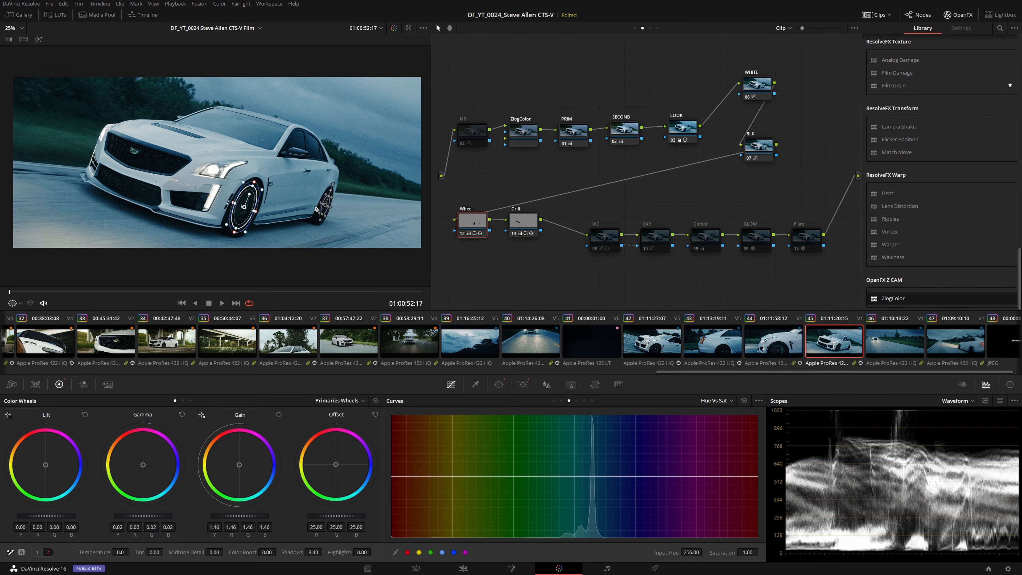
# Step: Enable the VIG, CAR, Global and GLOW nodes one after another in the lower node row
pyautogui.click(605, 237)
pyautogui.hotkey('ctrl', 'd')
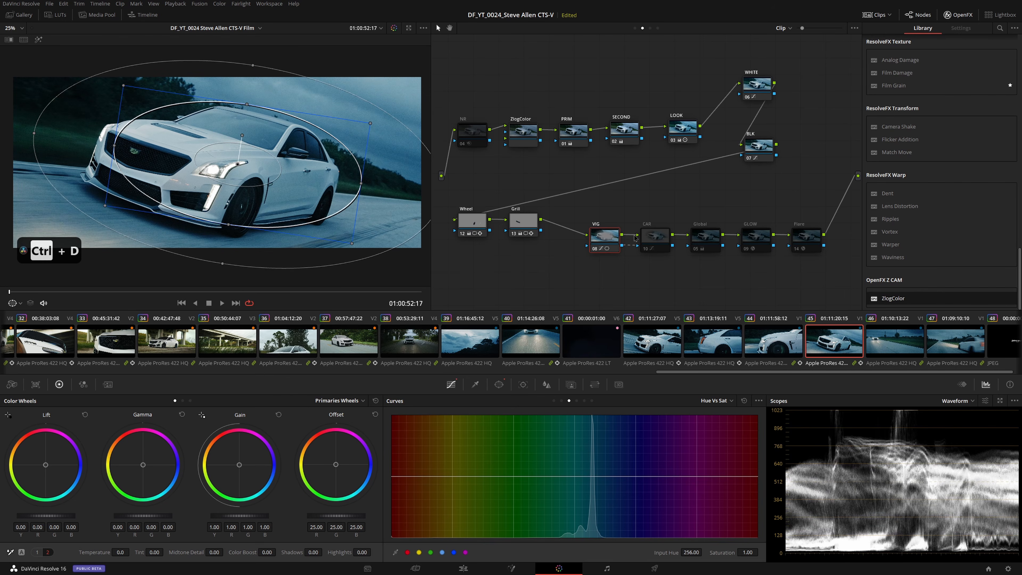
pyautogui.click(655, 237)
pyautogui.hotkey('ctrl', 'd')
pyautogui.click(703, 239)
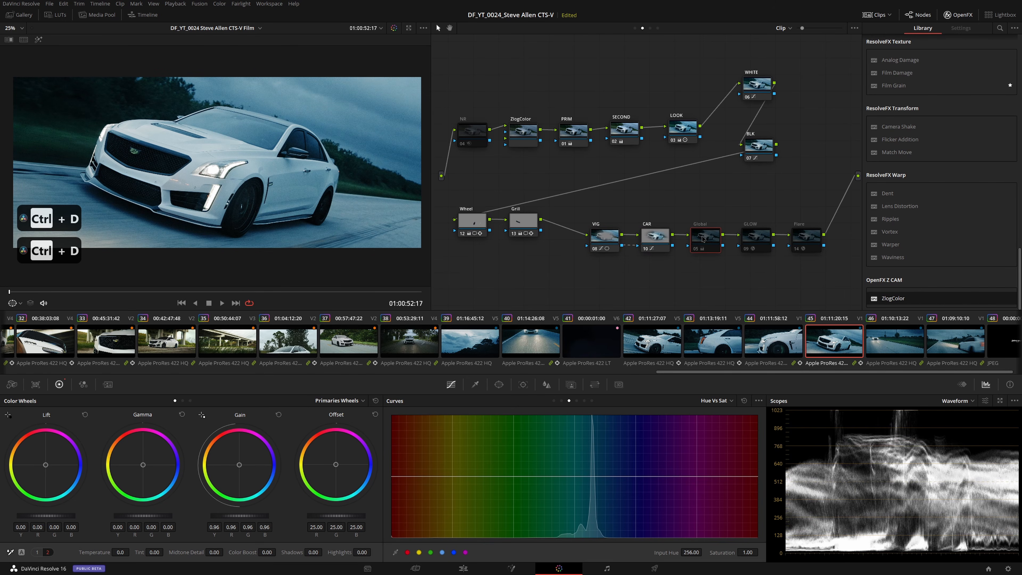
pyautogui.hotkey('ctrl', 'd')
pyautogui.click(761, 237)
pyautogui.hotkey('ctrl', 'd')
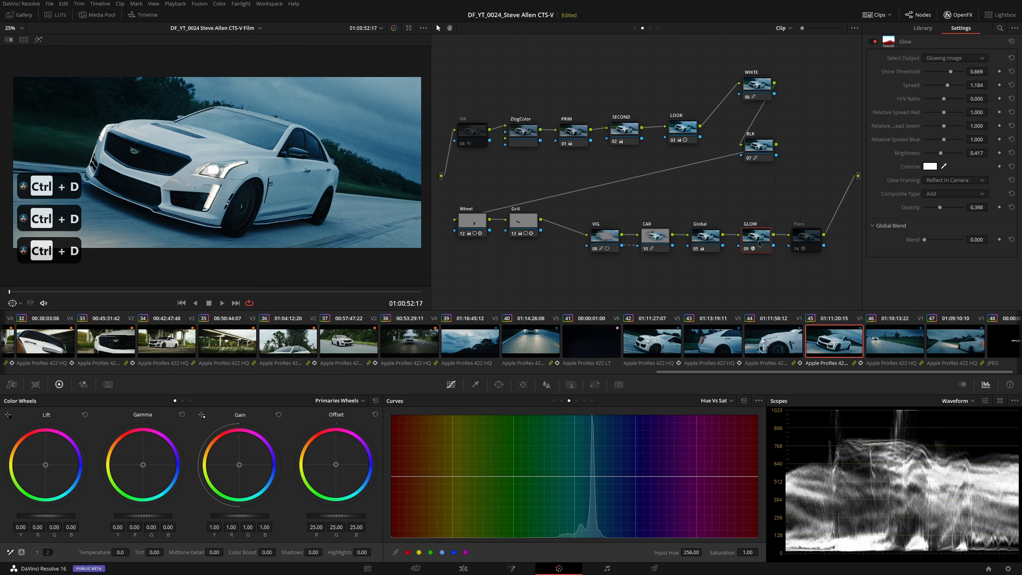